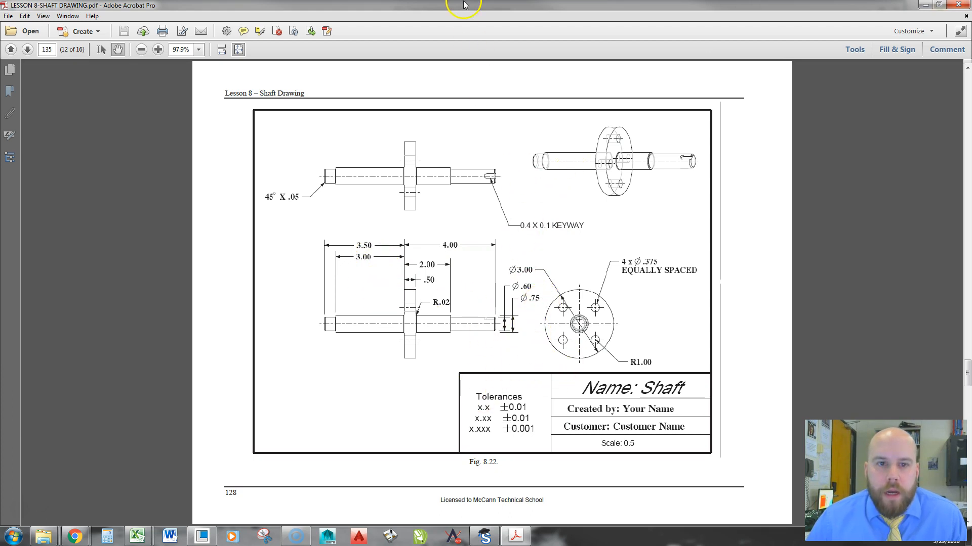
- Switch to PTC Creo Parametric, create a new part named SHAFT and display its datum planes
left_click_drag(465, 4, 971, 233)
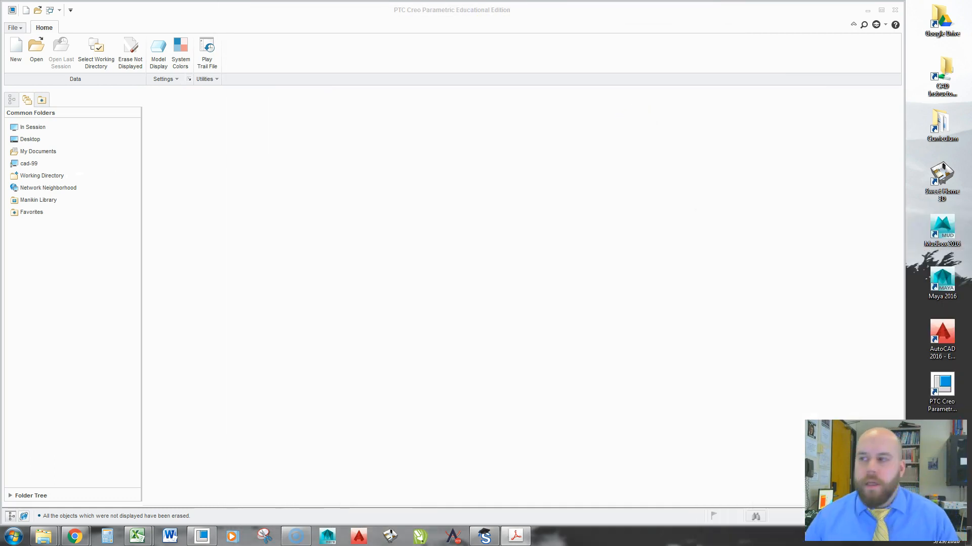
left_click(13, 53)
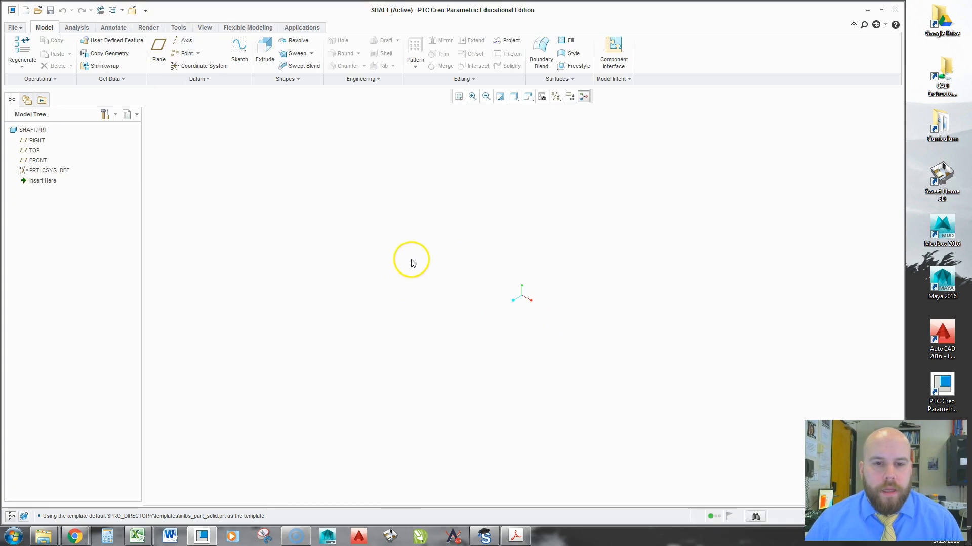
left_click(555, 97)
left_click(556, 108)
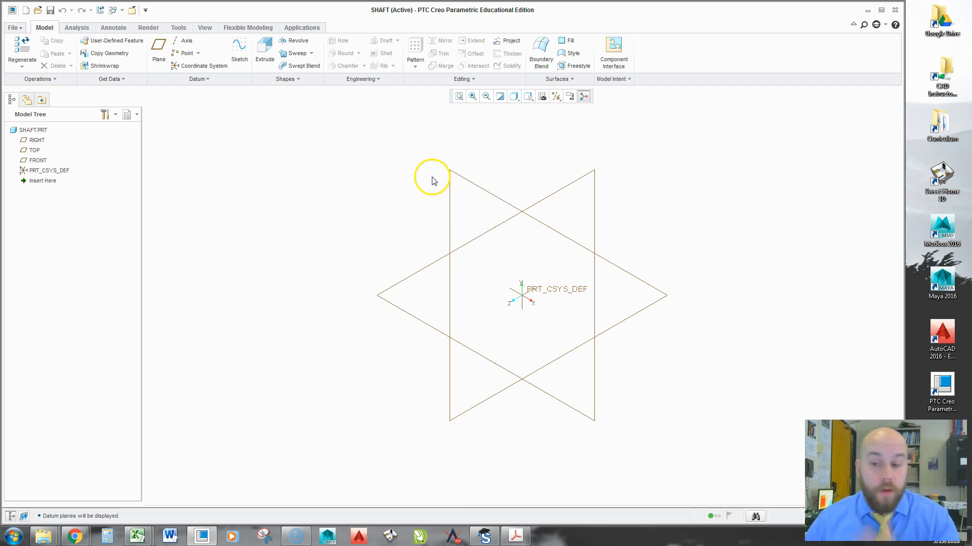
- Start a Revolve with an internal sketch on the FRONT plane, RIGHT plane as reference oriented Right, viewed flat on
left_click(294, 43)
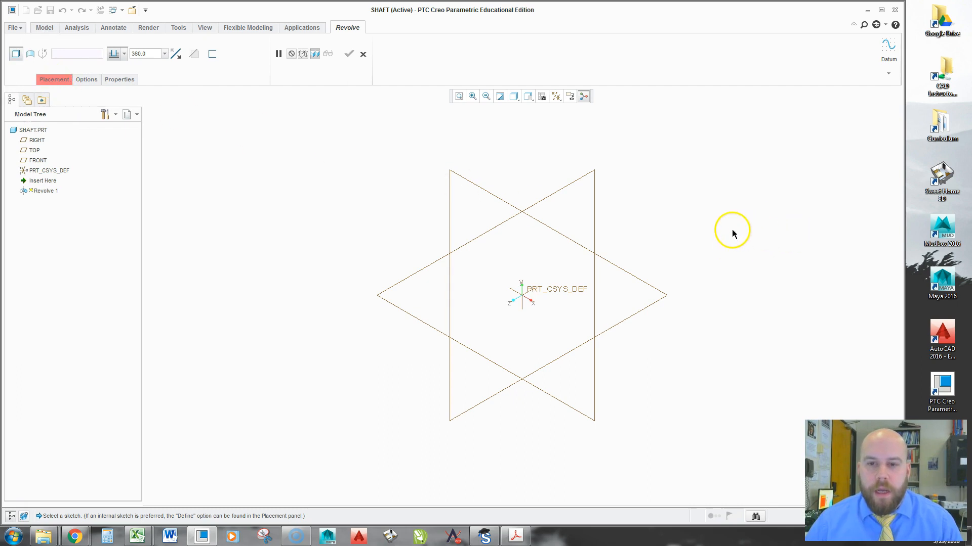
right_click(664, 202)
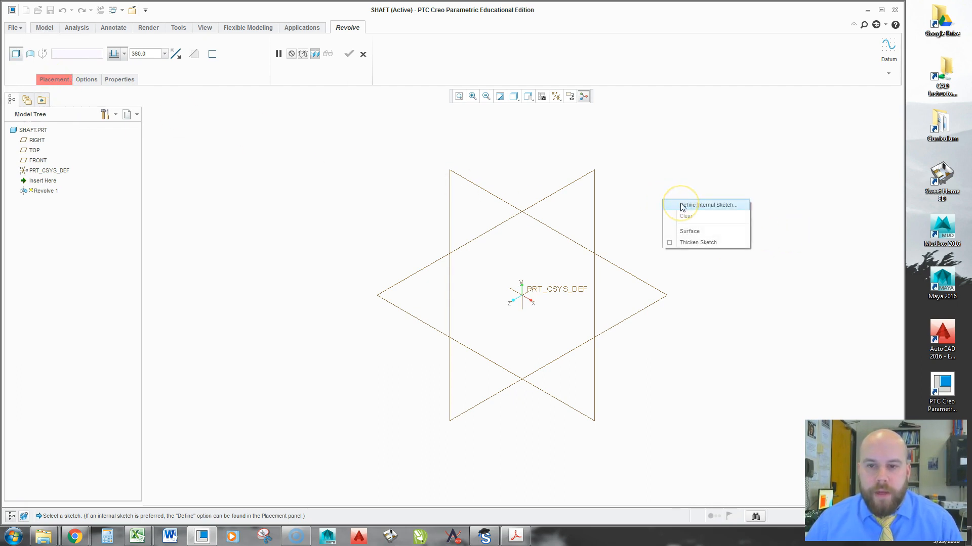
left_click(682, 205)
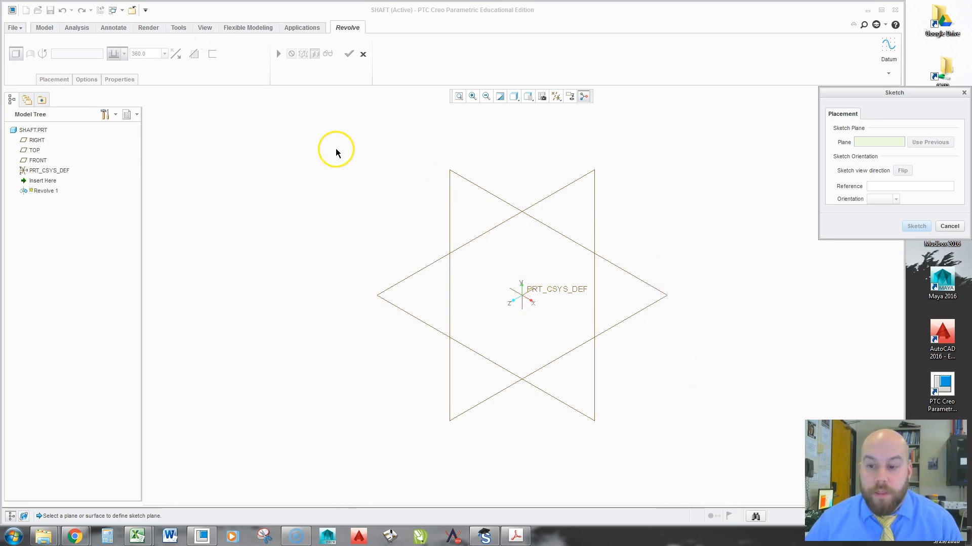
left_click(411, 222)
left_click(897, 100)
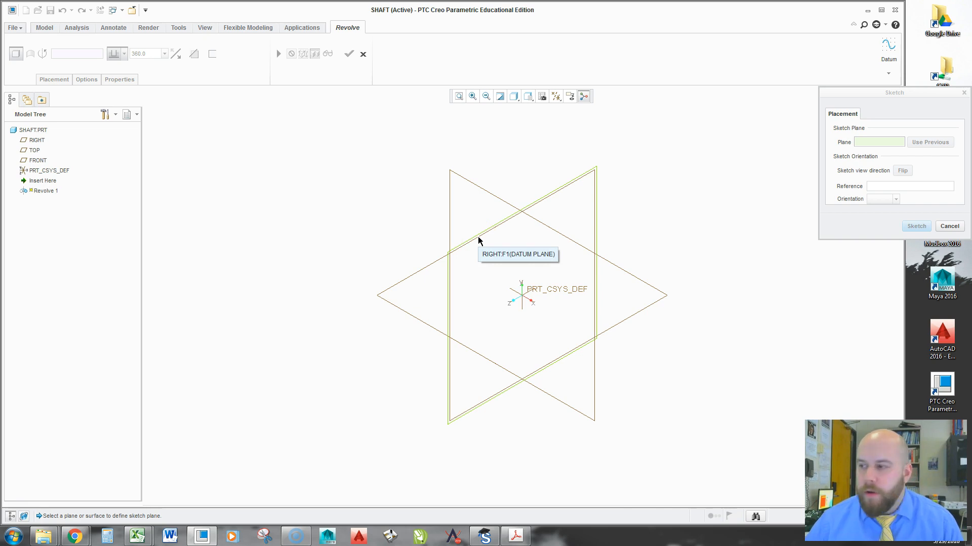
left_click_drag(971, 241, 607, 0)
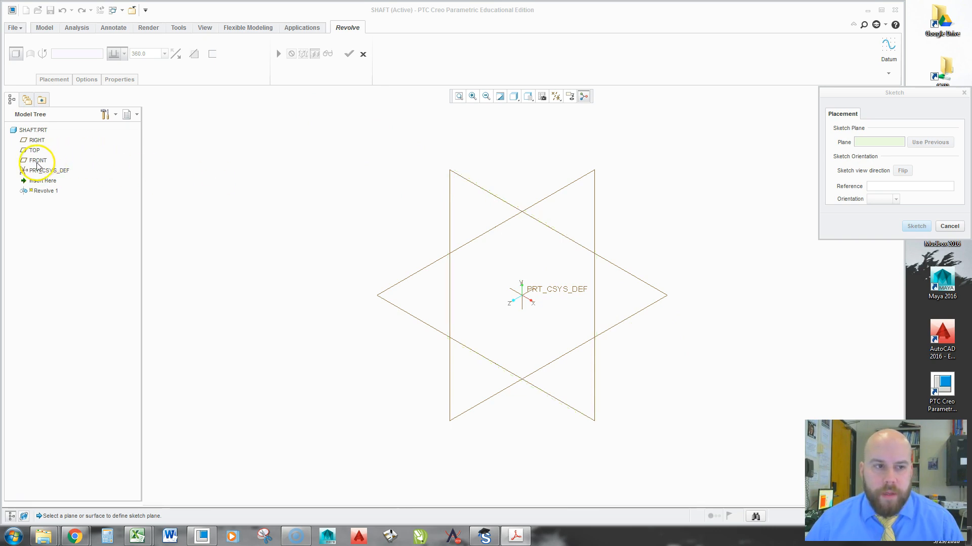
left_click(485, 190)
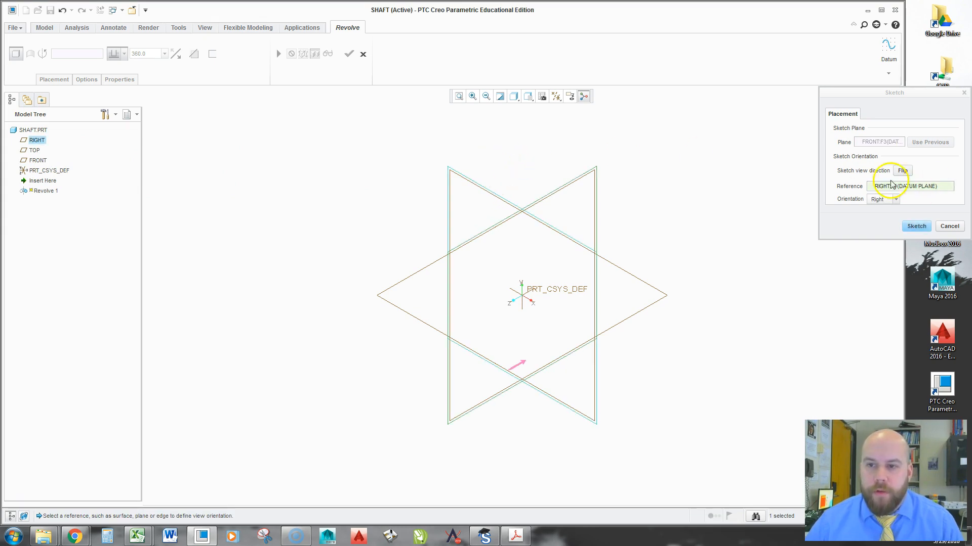
left_click(916, 227)
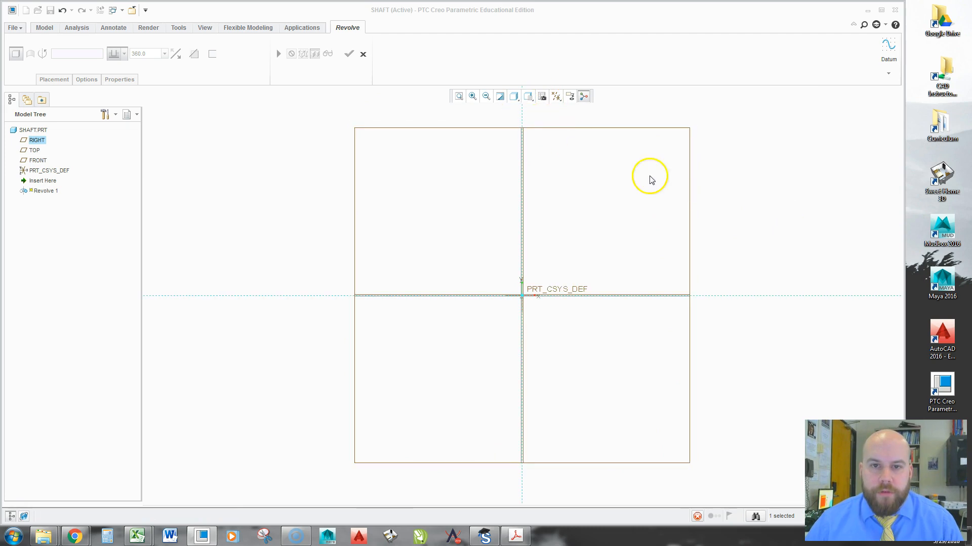
left_click(556, 97)
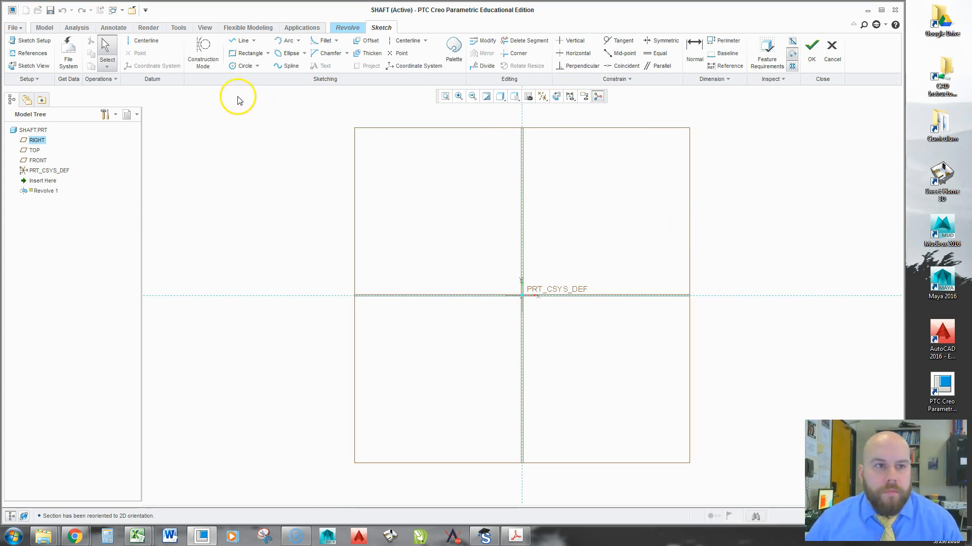
- Switch to the shaft drawing PDF in Adobe Acrobat, examine the front view's step lengths and diameters, and return to Creo Parametric
mouse_move(0, 91)
left_mouse_down()
mouse_move(462, 87)
mouse_move(453, 44)
left_mouse_up()
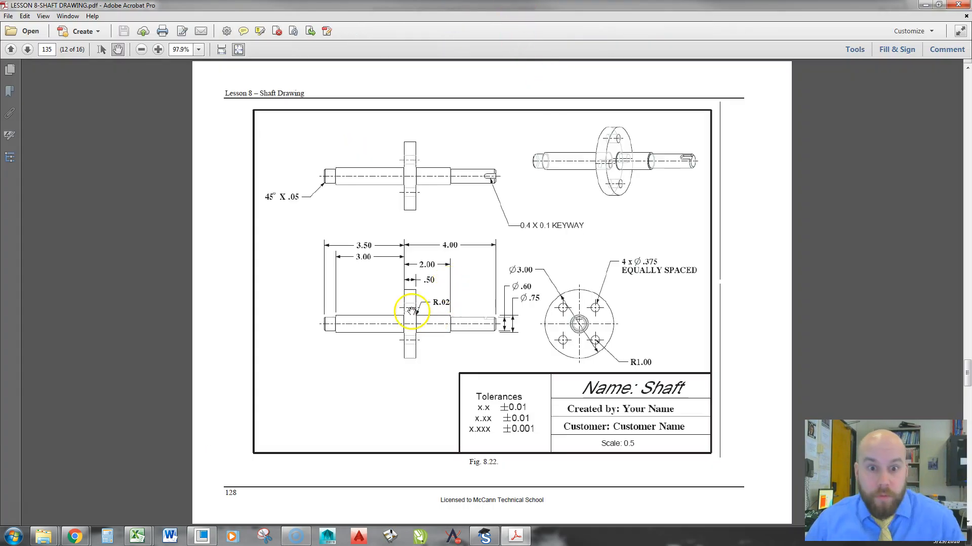
scroll(449, 267, "up", 1, "ctrl")
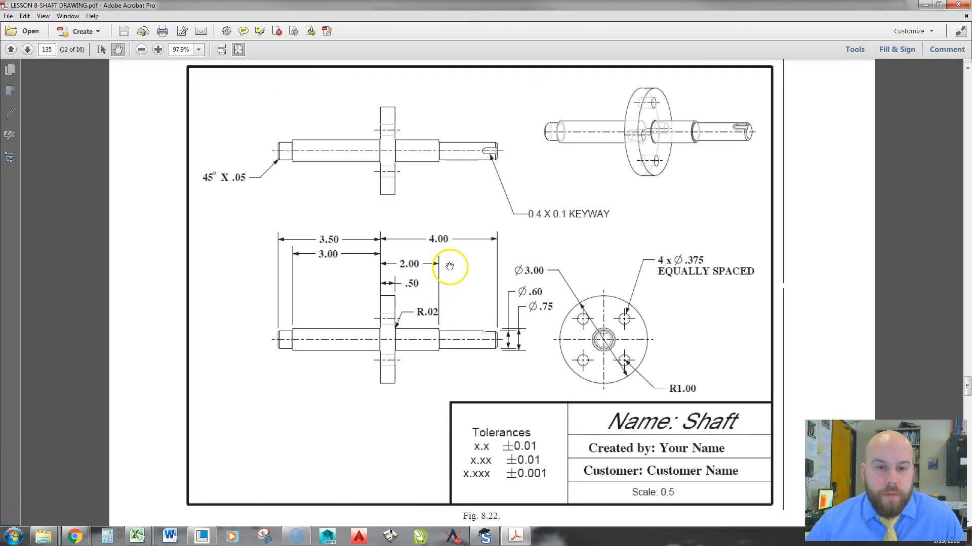
left_click_drag(458, 281, 458, 288)
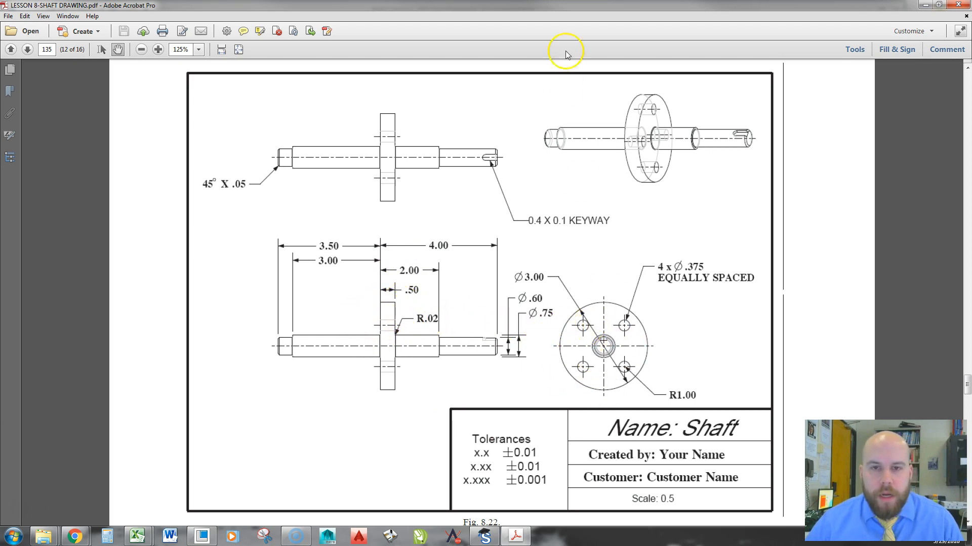
key("super+Down")
key("super+Down")
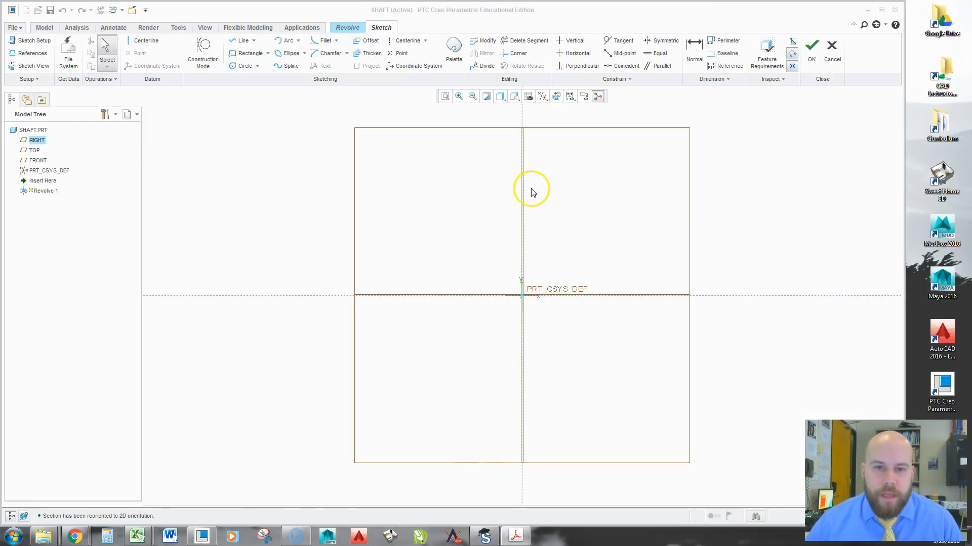
- Sketch the profile's left half with lines, about 240 long to the vertical reference, its end step about 46 long and 33 high, rising 21
left_click(238, 40)
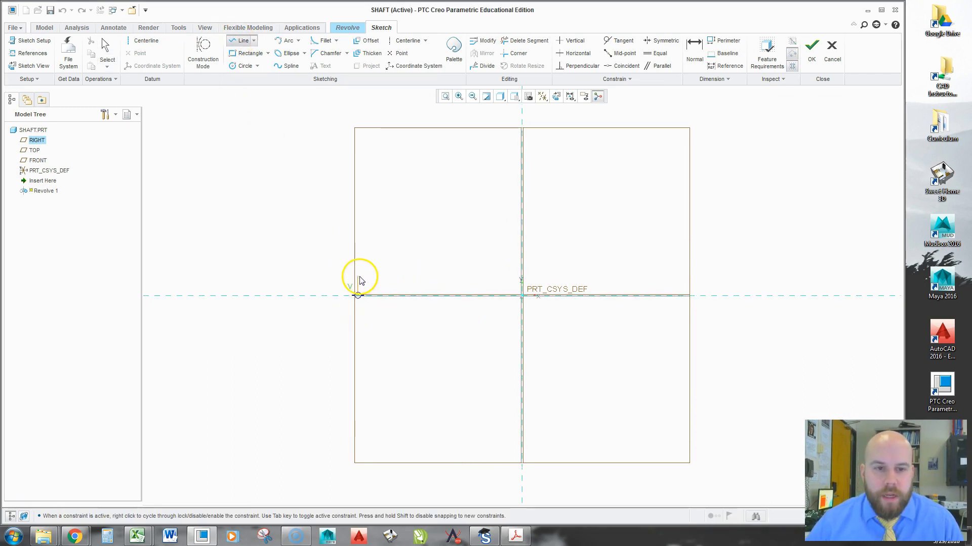
left_click(358, 296)
middle_click(354, 172)
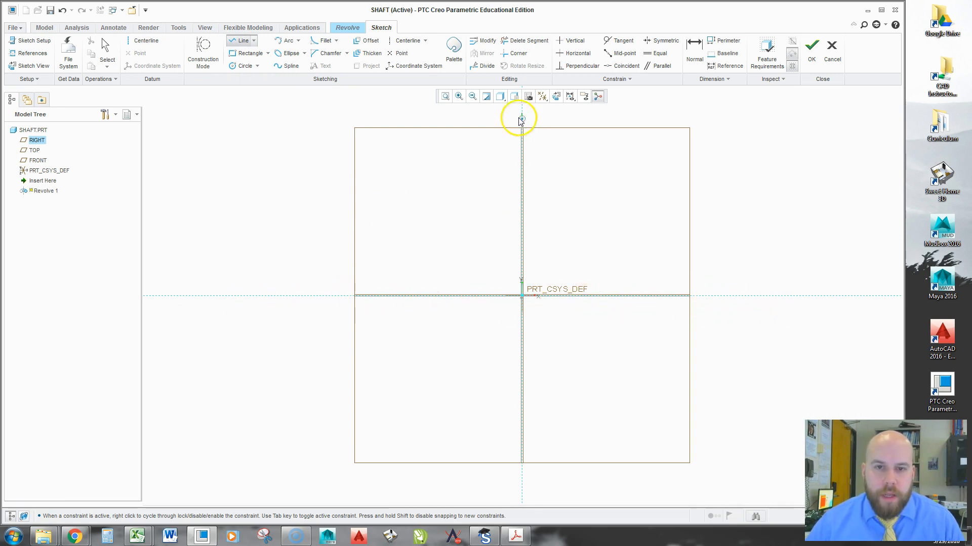
key("ctrl+d")
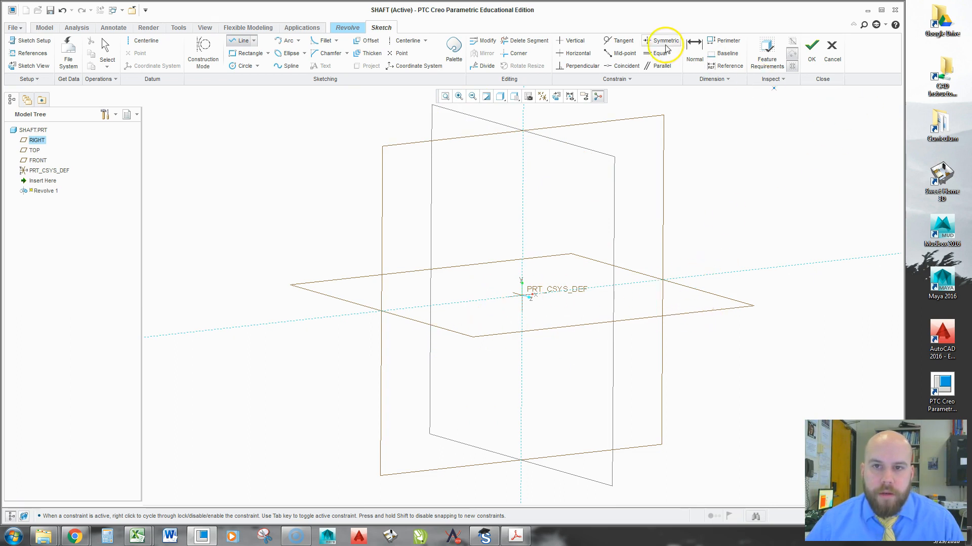
left_click(556, 96)
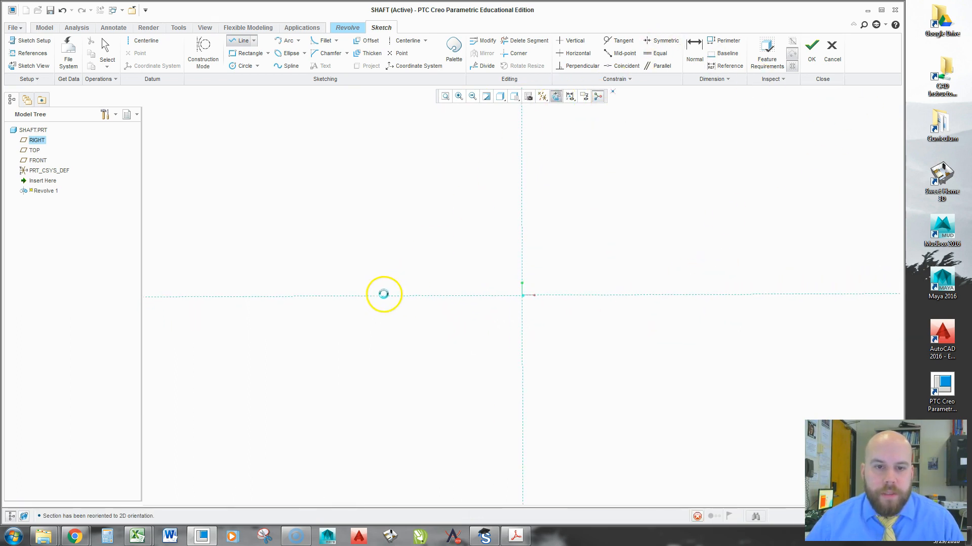
left_click(364, 274)
left_click(395, 274)
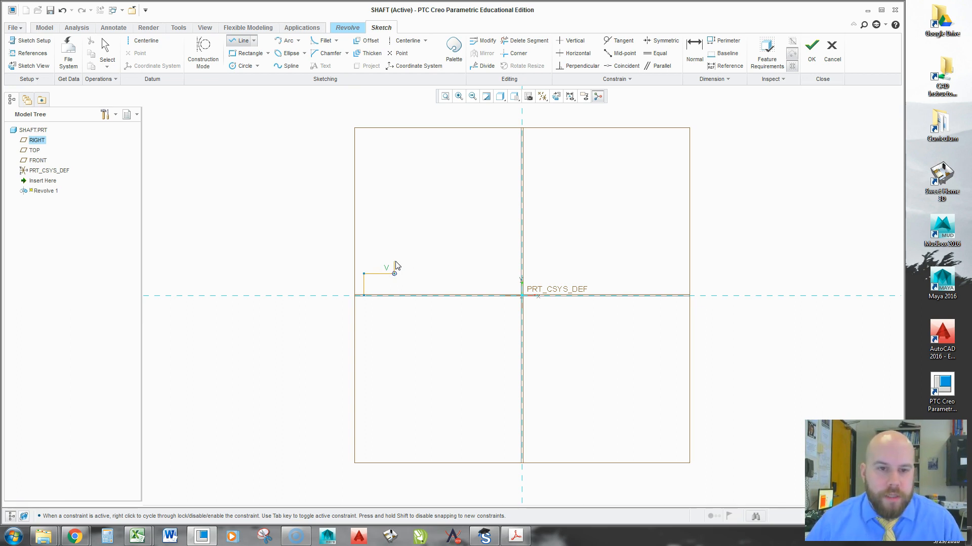
left_click(394, 263)
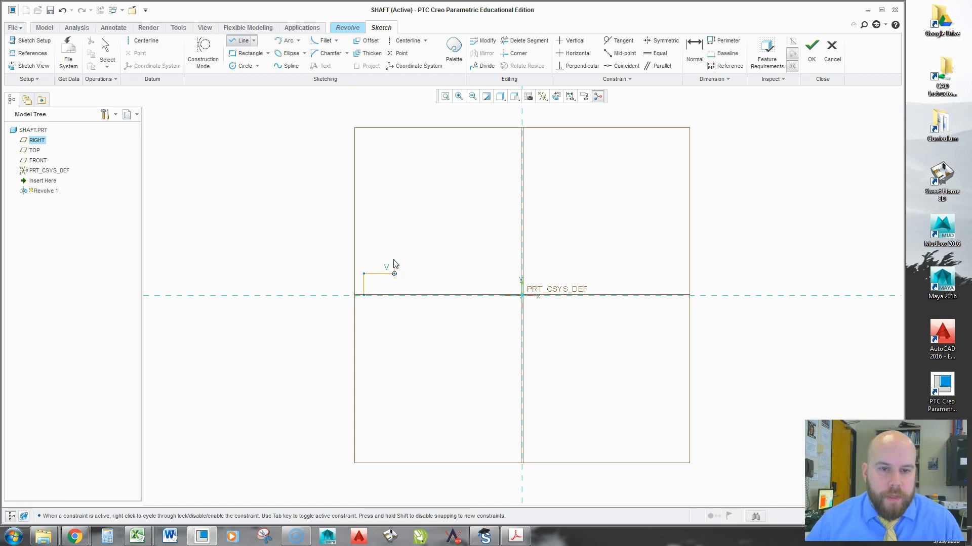
left_click(394, 260)
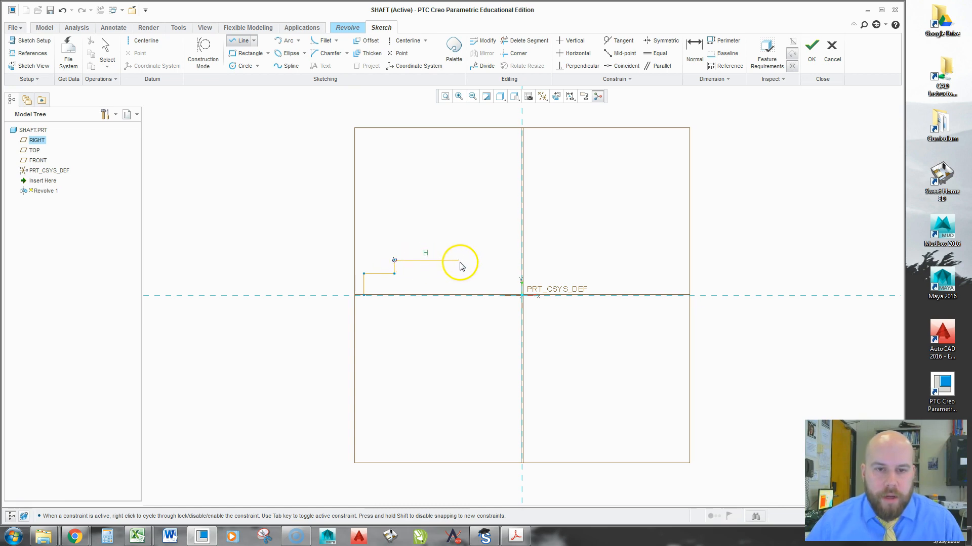
left_click(522, 261)
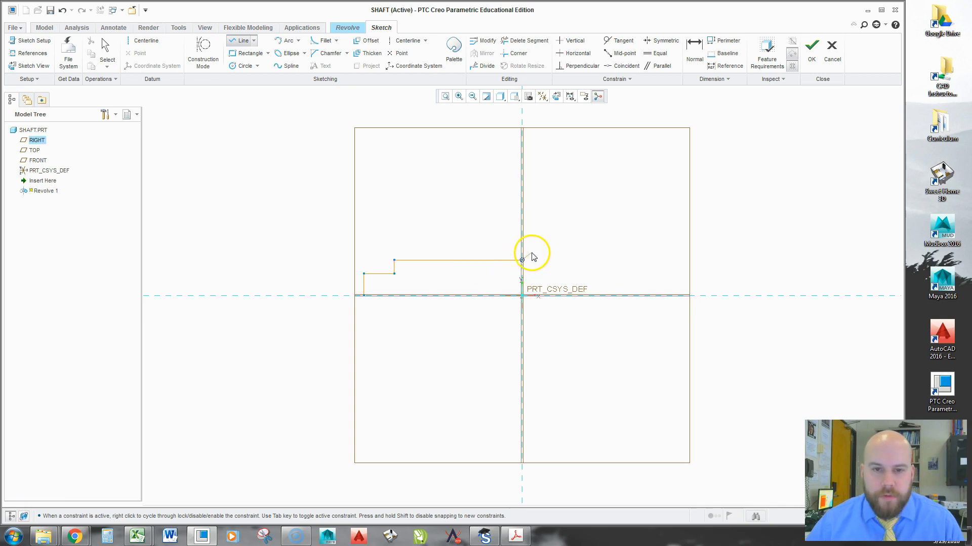
- Continue the line chain with a flange outline on the vertical reference, about 103 high and 33 wide, with equal sides
left_click(523, 192)
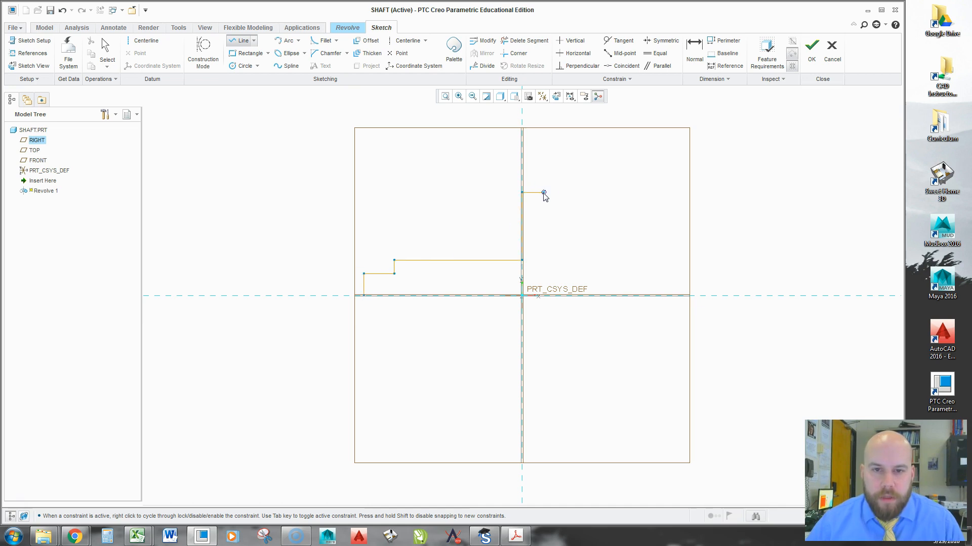
left_click(543, 193)
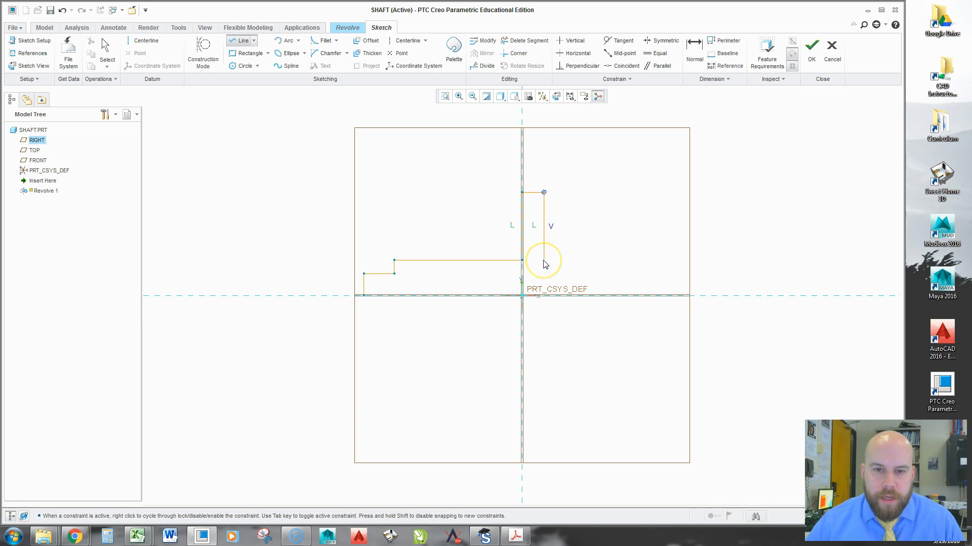
left_click(543, 260)
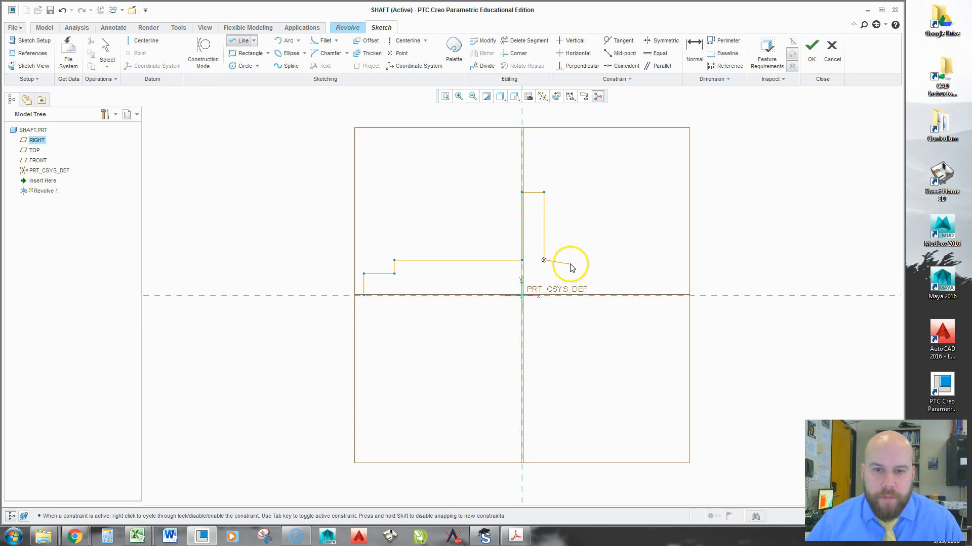
- Finish the right half with a length of about 146, an equal step down and about 111 more, closing the profile along the horizontal reference
left_click(640, 261)
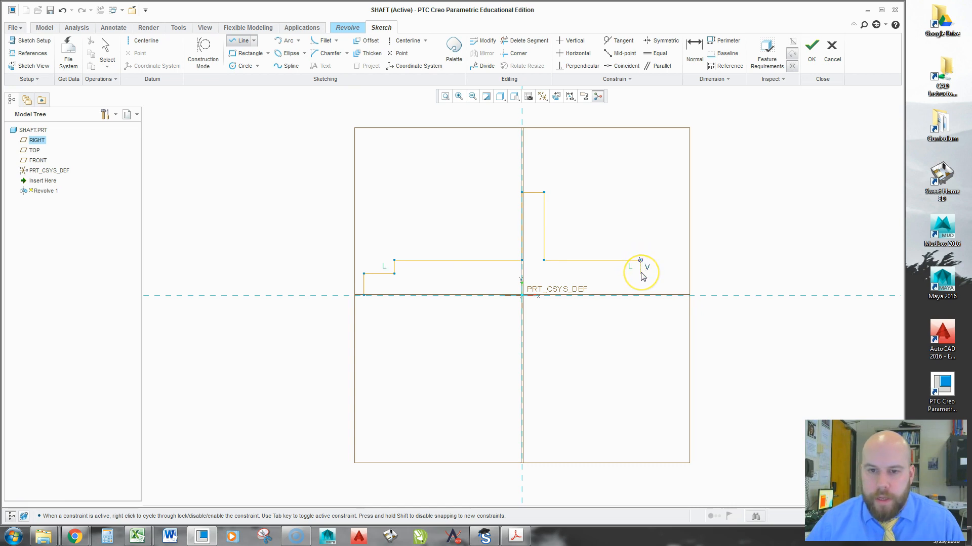
left_click(641, 273)
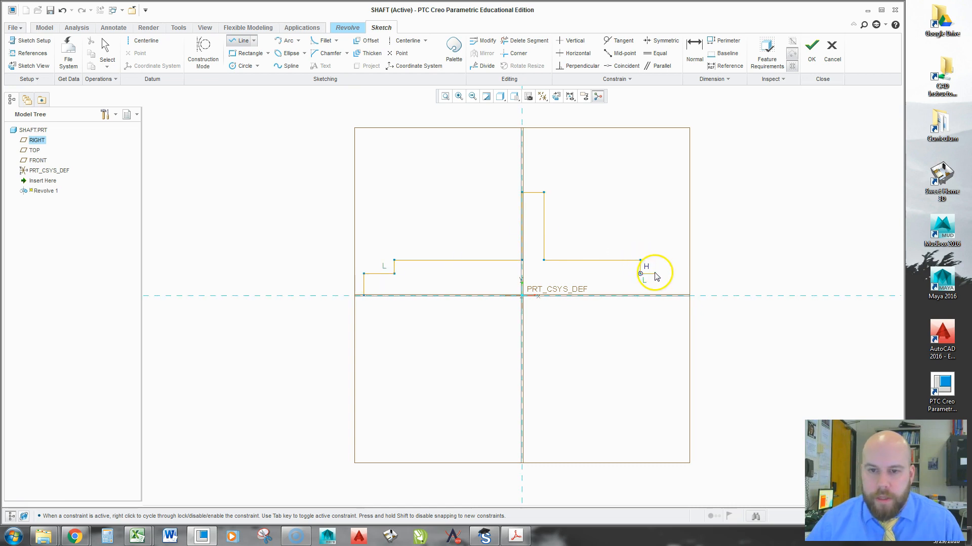
left_click(713, 274)
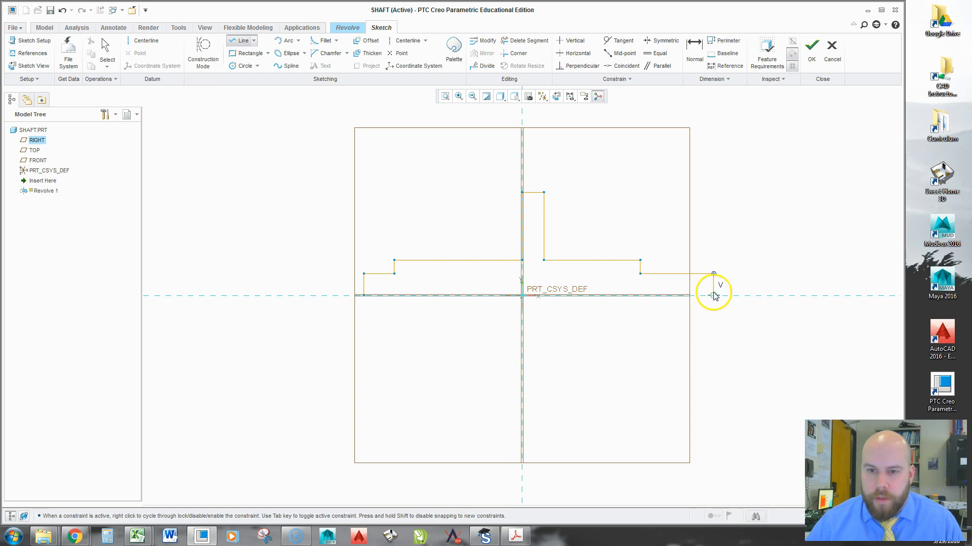
left_click(713, 295)
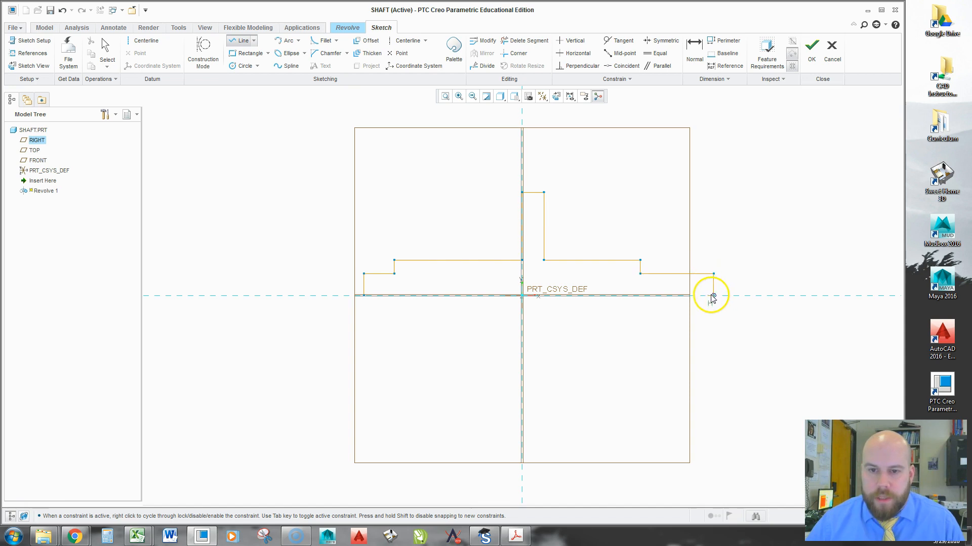
left_click(364, 303)
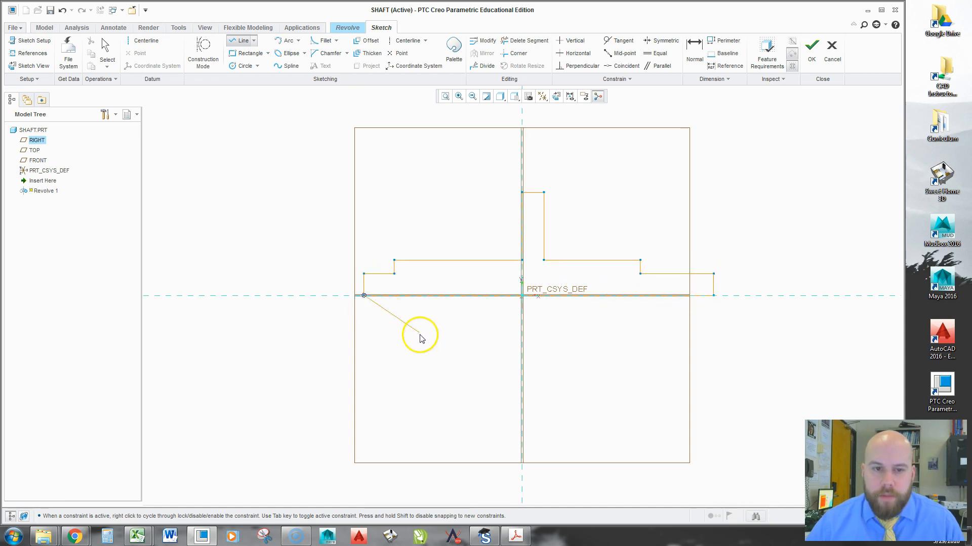
middle_click(408, 369)
left_click(628, 383)
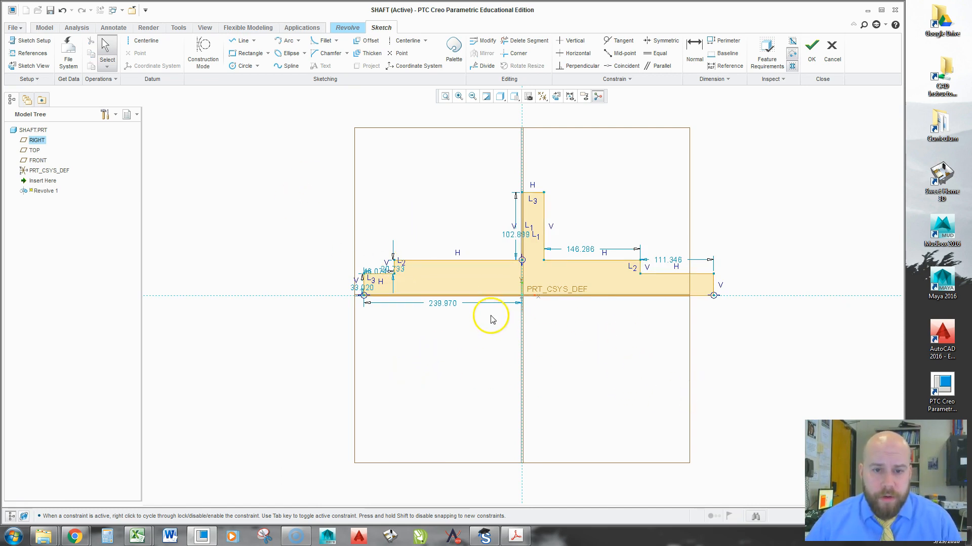
- Delete the equal-length constraint that ties the profile's left end height to the flange width
left_click(109, 47)
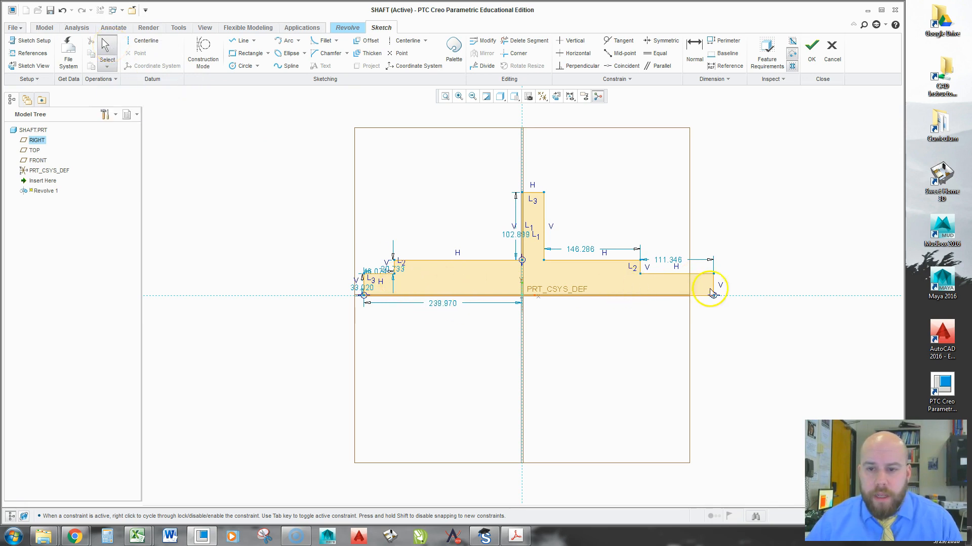
left_click(645, 298)
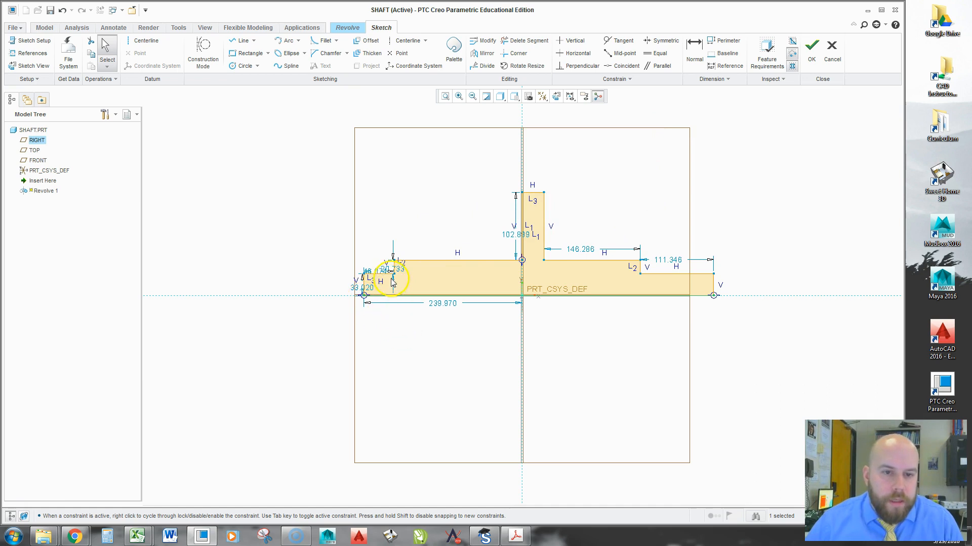
scroll(393, 282, "up", 4)
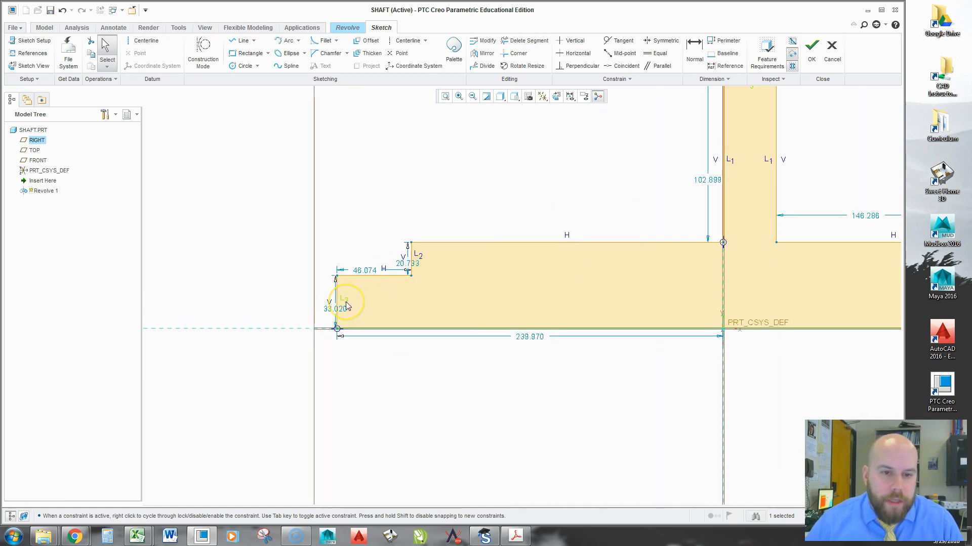
left_click(347, 306)
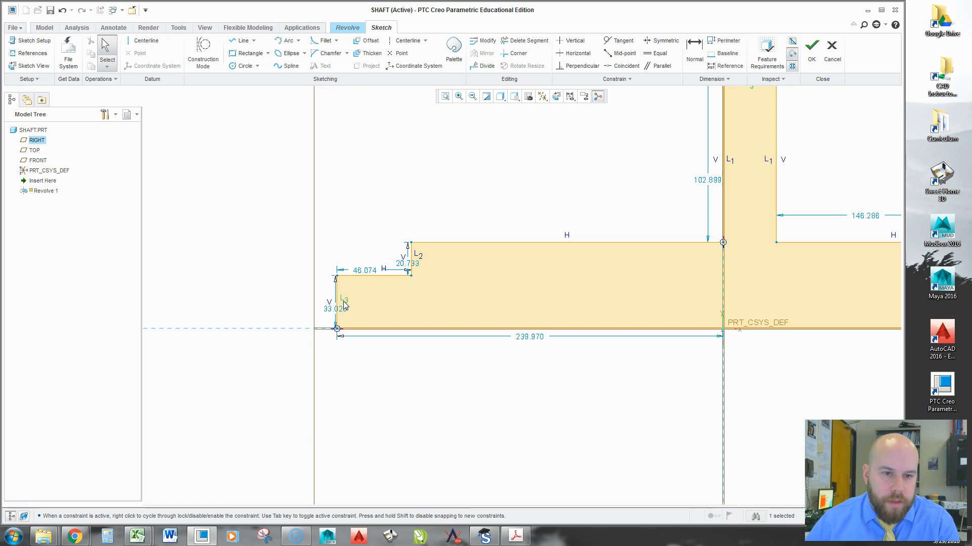
key("Delete")
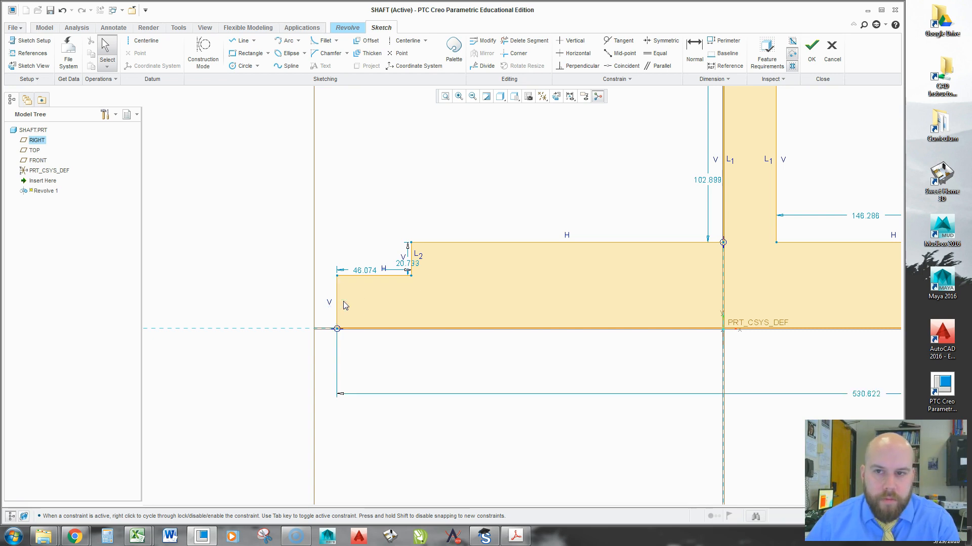
- Delete the equal-length constraints between the left and right step heights and between the flange's two vertical sides
scroll(318, 371, "down", 1)
scroll(325, 363, "up", 3)
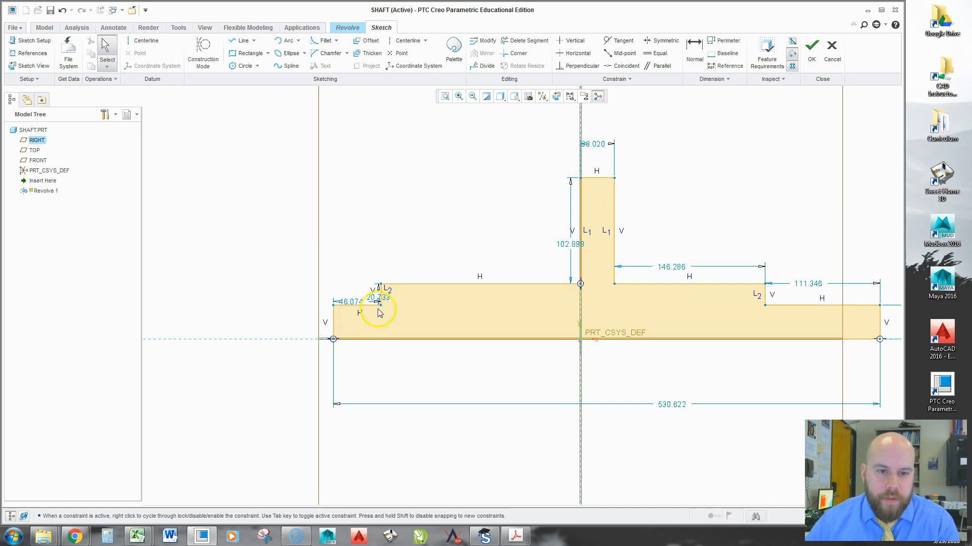
left_click(391, 294)
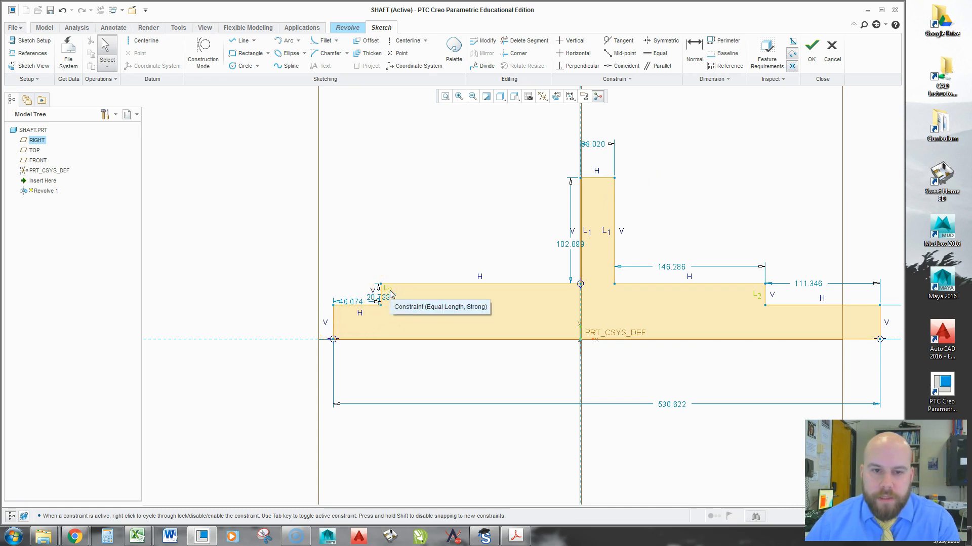
left_click(756, 298)
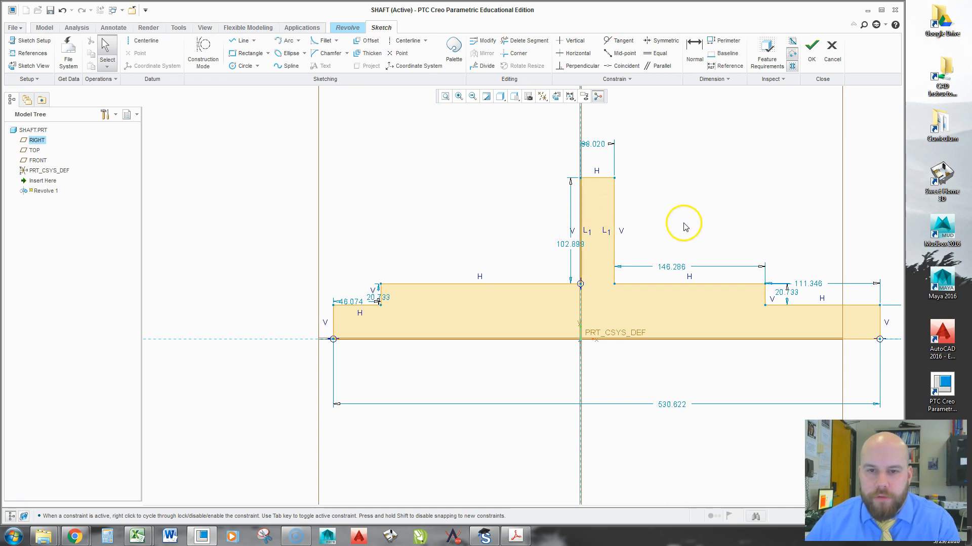
left_click(589, 233)
key("Delete")
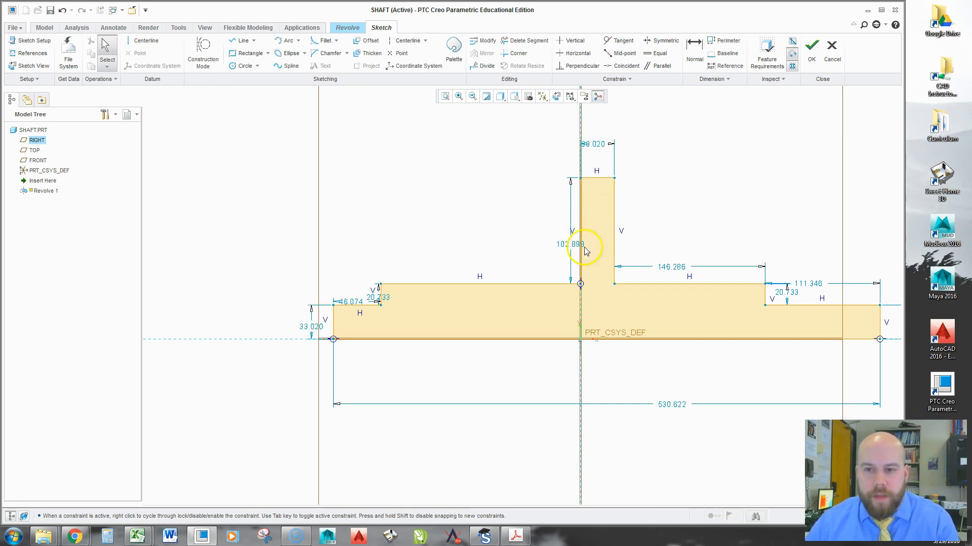
- Apply horizontal alignment constraints between the flange's two base corners and between the lower corners of the left and right steps
scroll(390, 335, "up", 2)
scroll(515, 251, "down", 2)
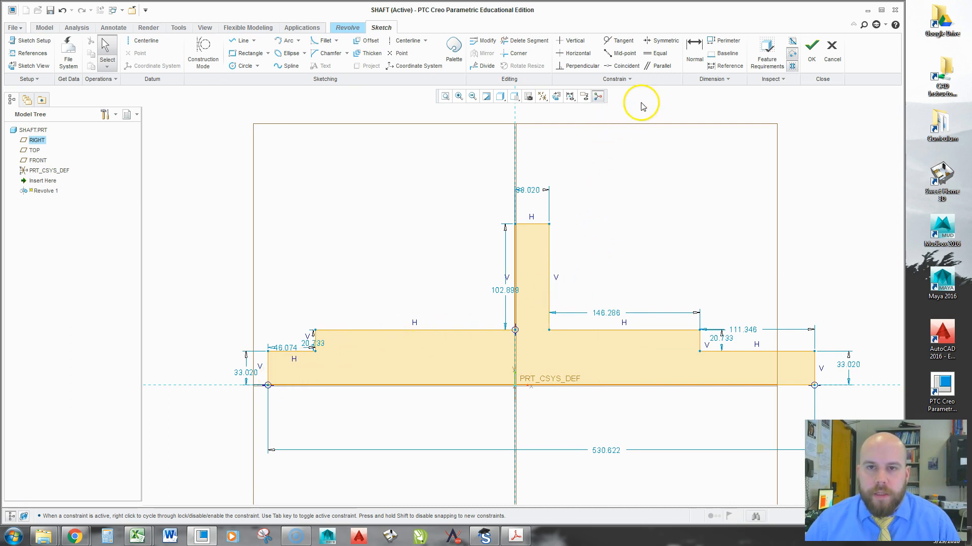
left_click(575, 56)
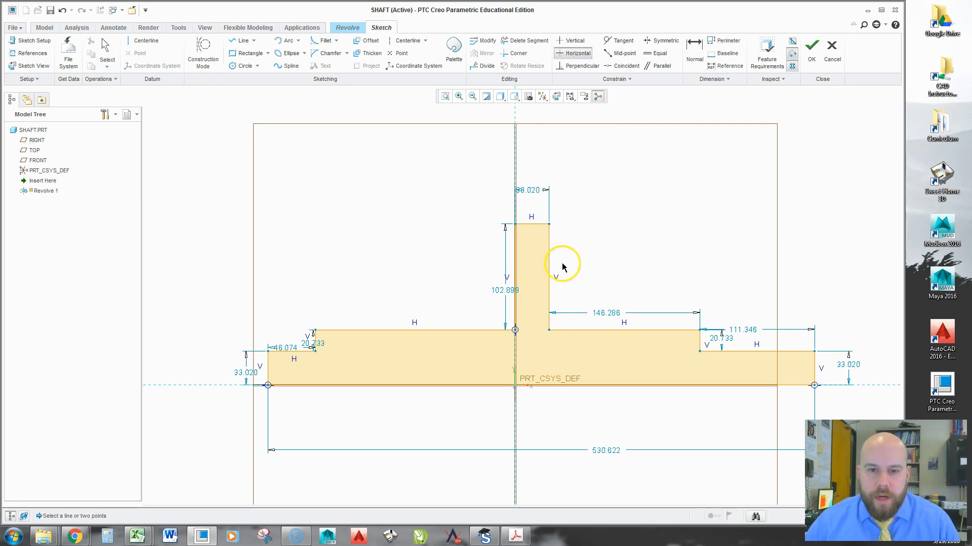
left_click(515, 331)
left_click(515, 332)
left_click(548, 331)
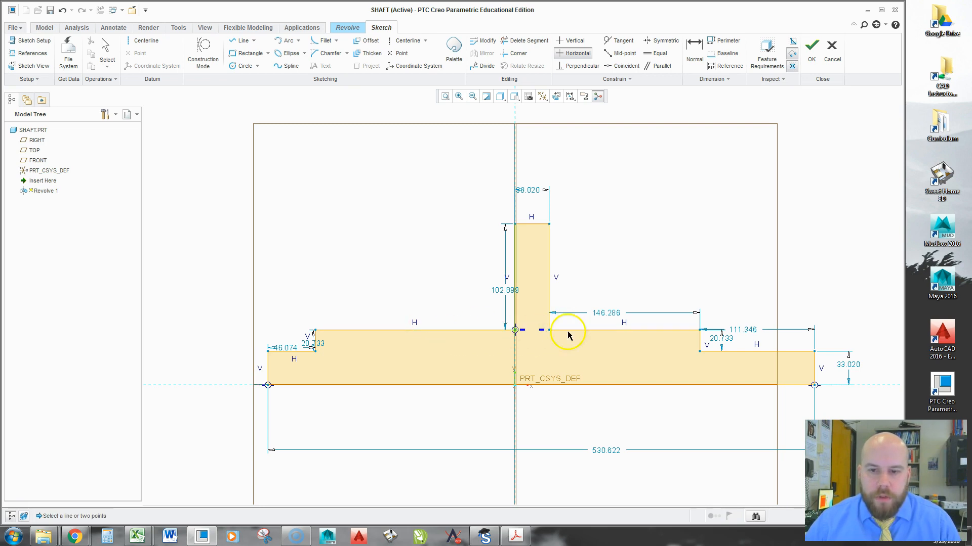
left_click(314, 352)
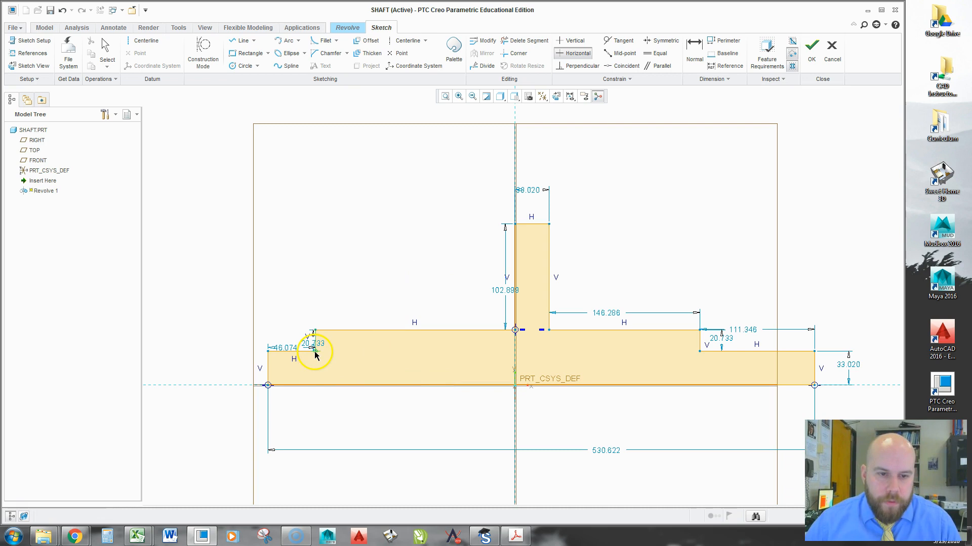
left_click(705, 356)
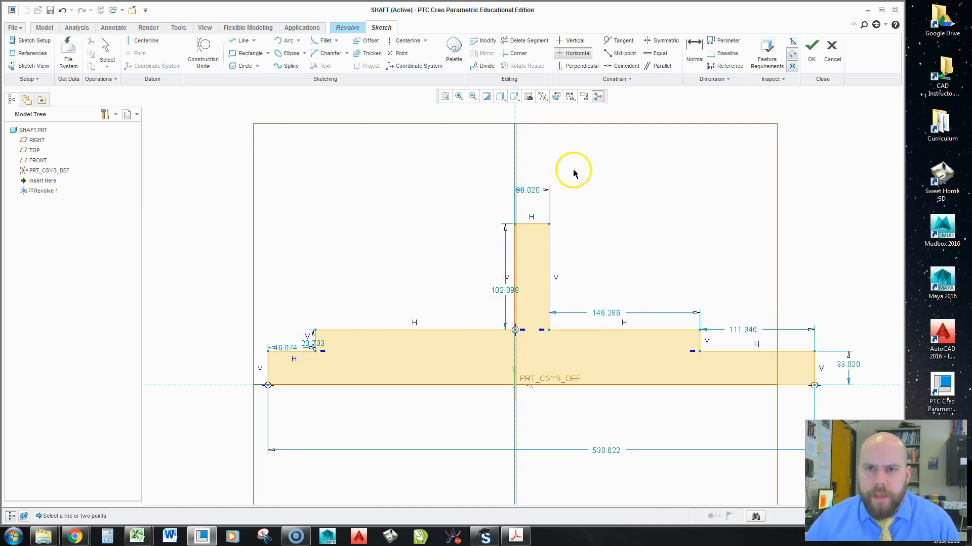
- Draw a construction centerline along the horizontal reference through the profile's base
left_click(693, 48)
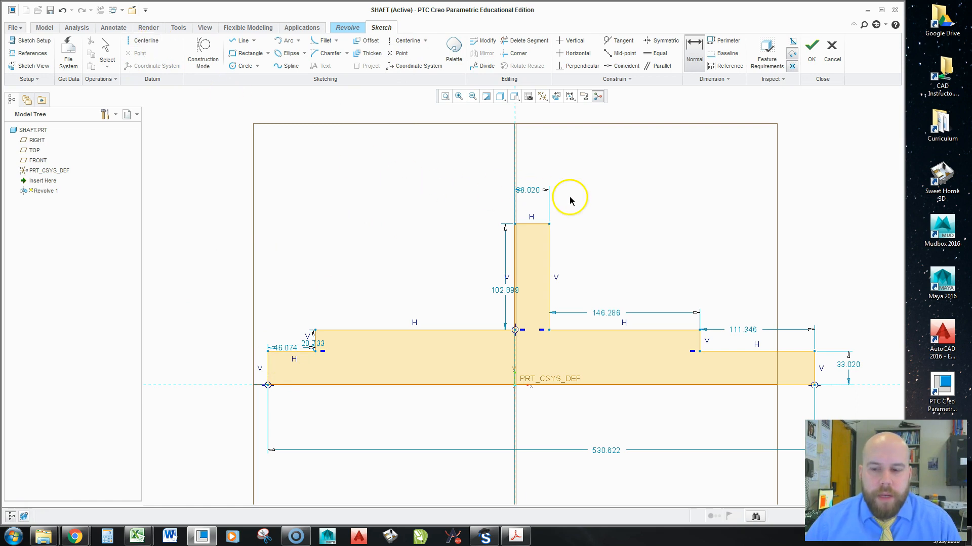
left_click(149, 45)
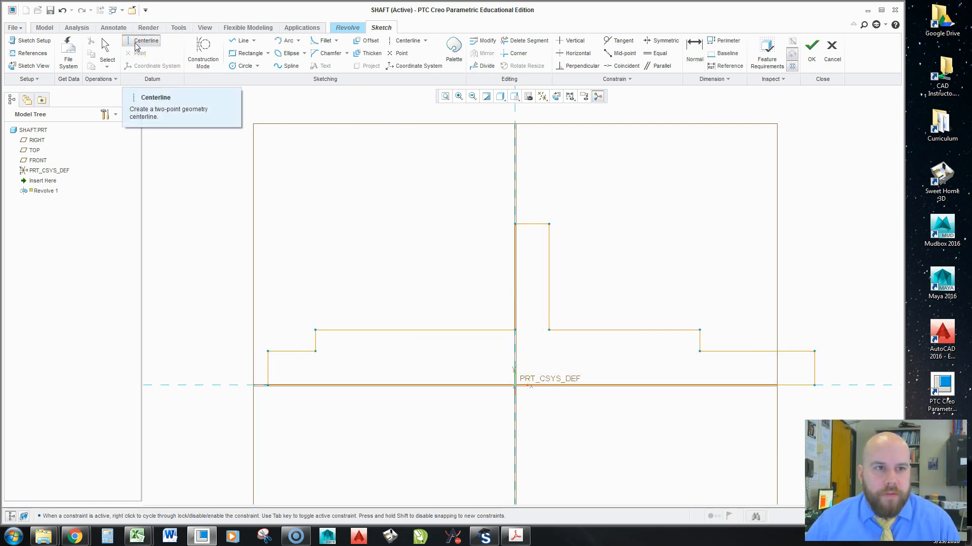
left_click(411, 41)
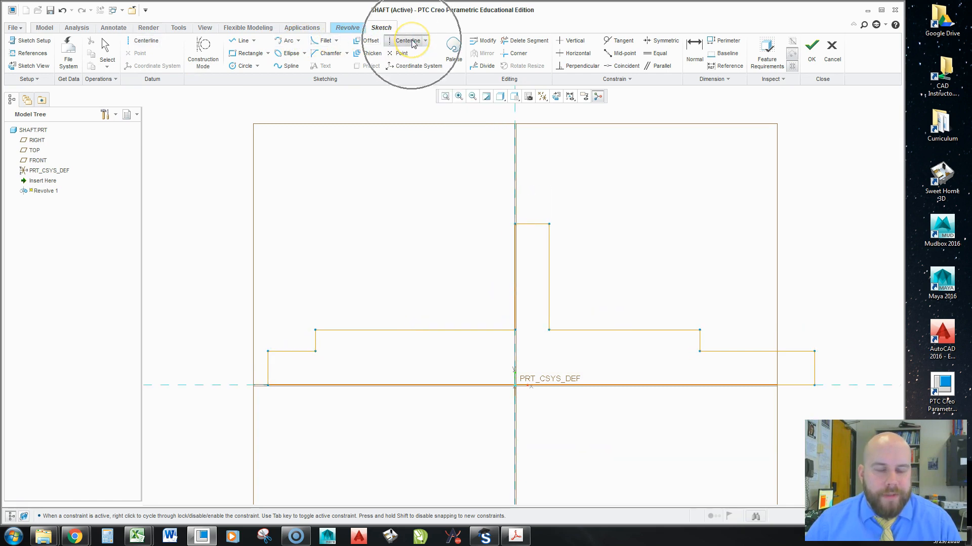
left_click(183, 386)
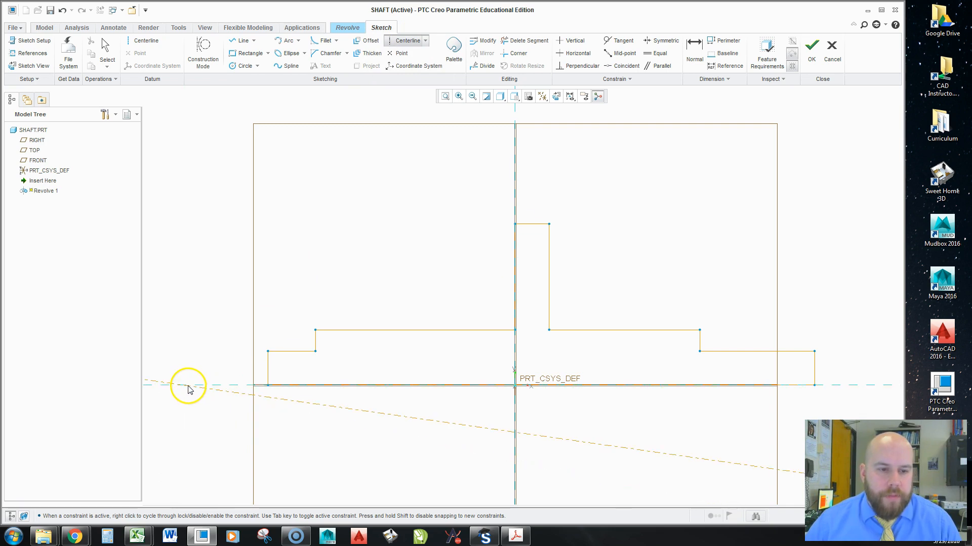
left_click(392, 385)
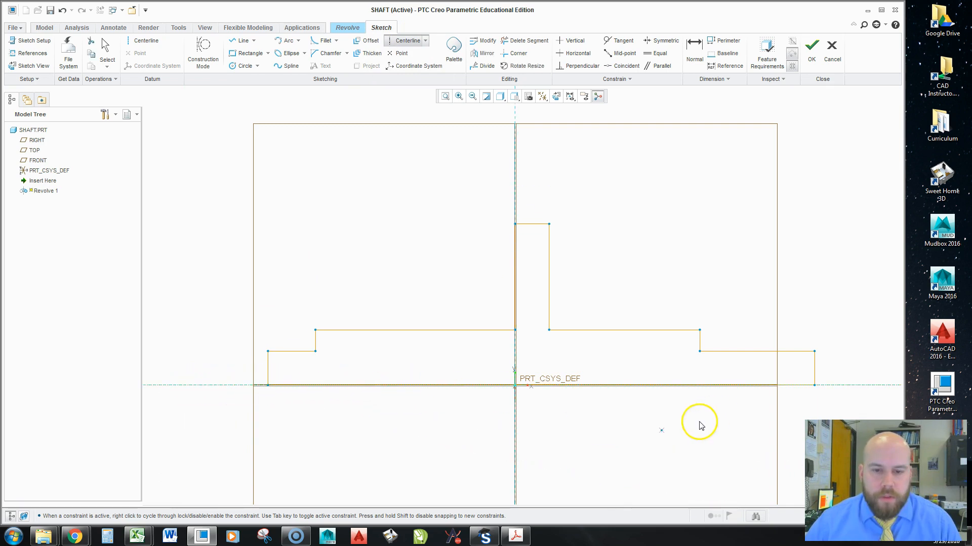
middle_click(629, 424)
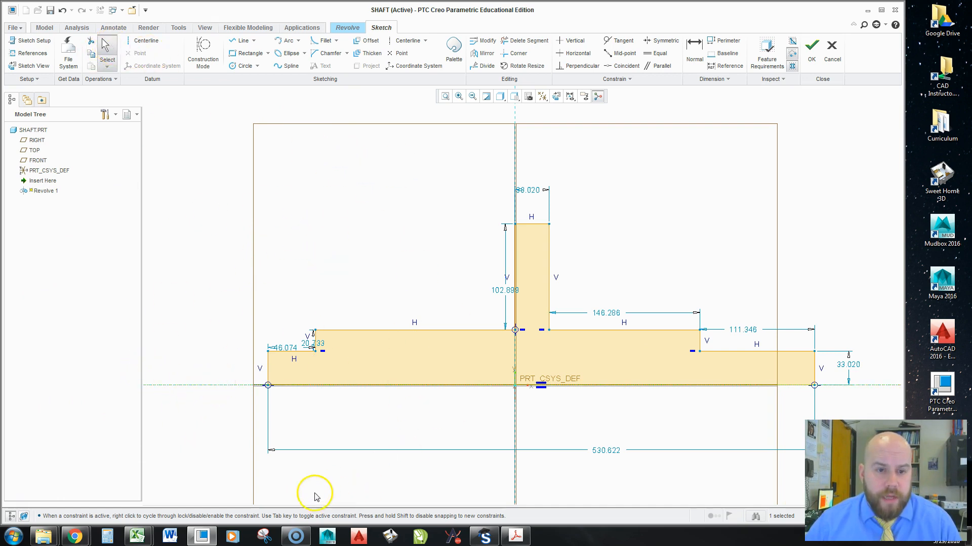
- Designate the horizontal centerline as the axis of revolution, accepting its conversion to a geometry centerline
right_click(210, 391)
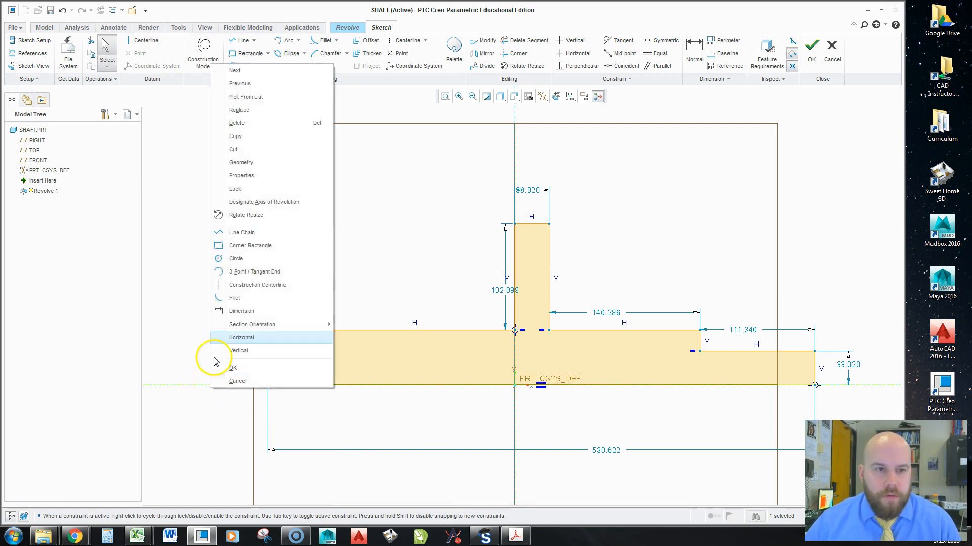
left_click(258, 202)
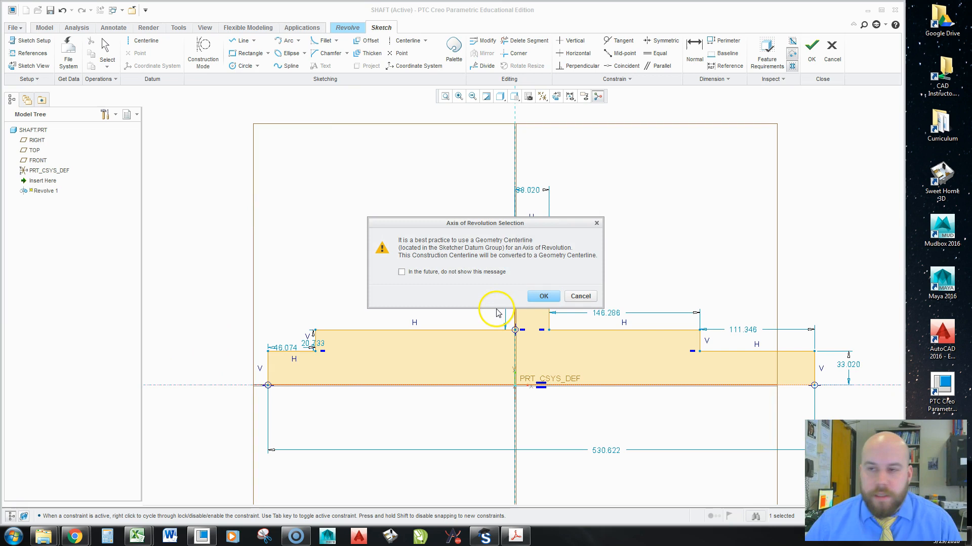
left_click(544, 297)
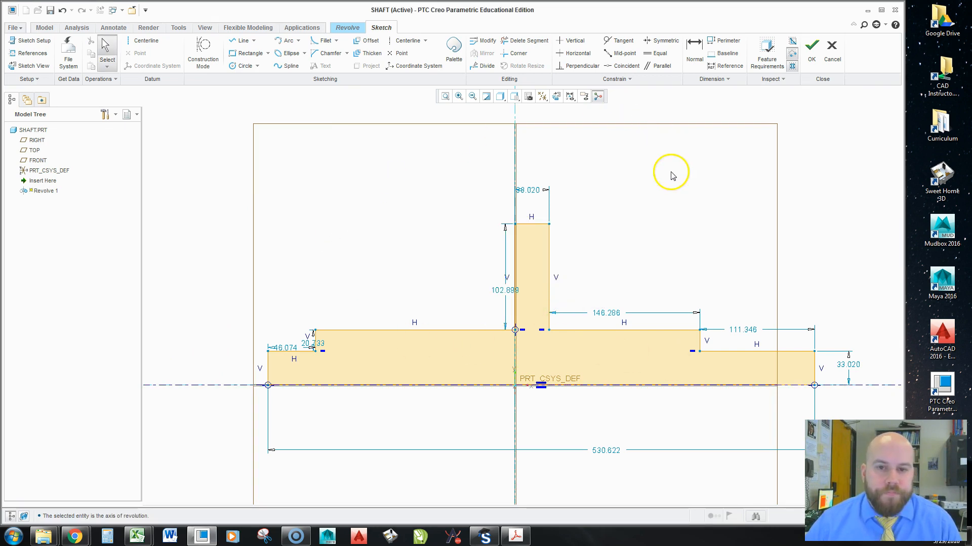
- Add a diameter dimension for the small left end step about the axis of revolution, placed beside the profile's left end
left_click(695, 55)
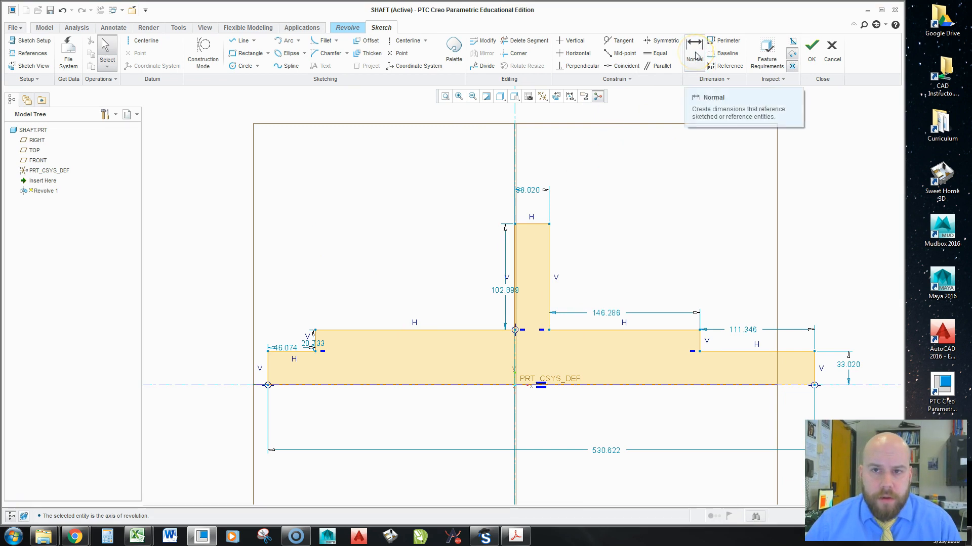
left_click(293, 357)
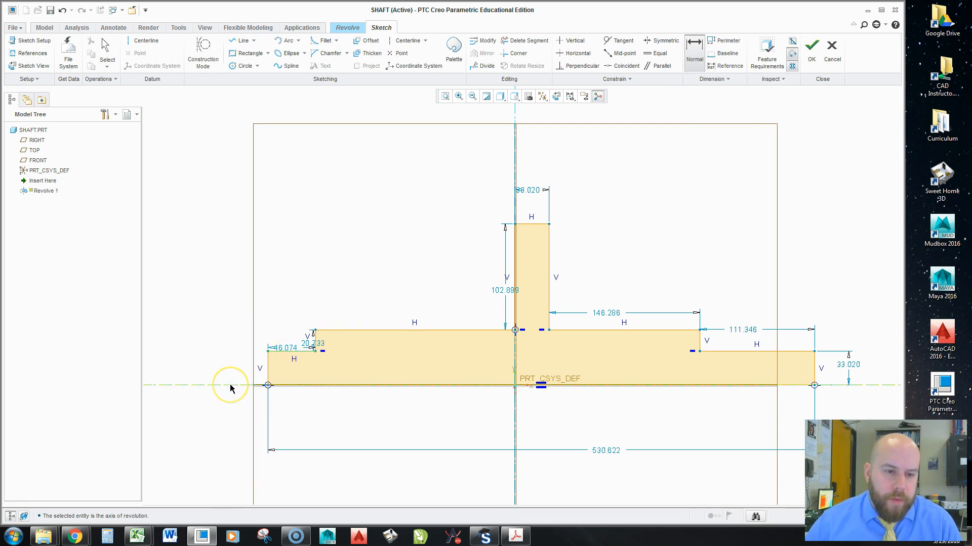
left_click(325, 384)
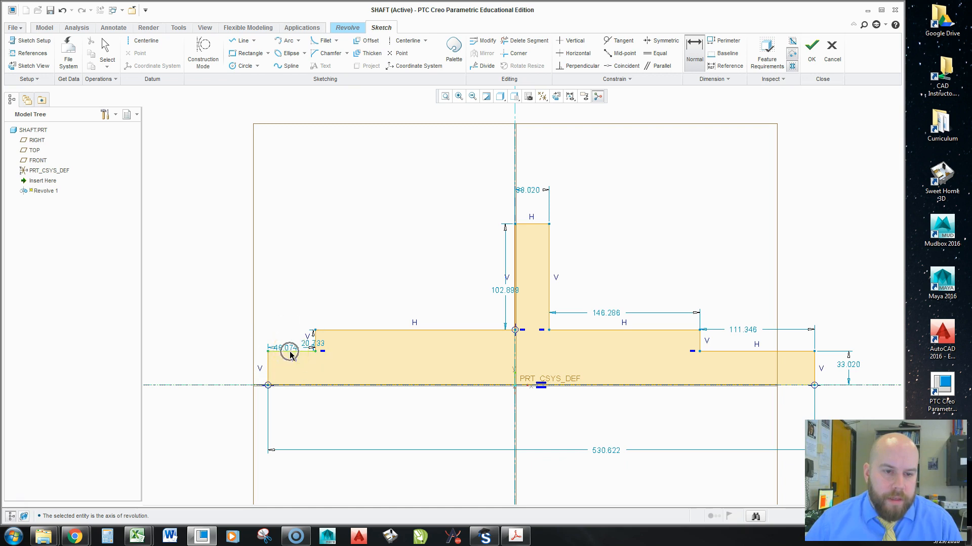
middle_click(188, 370)
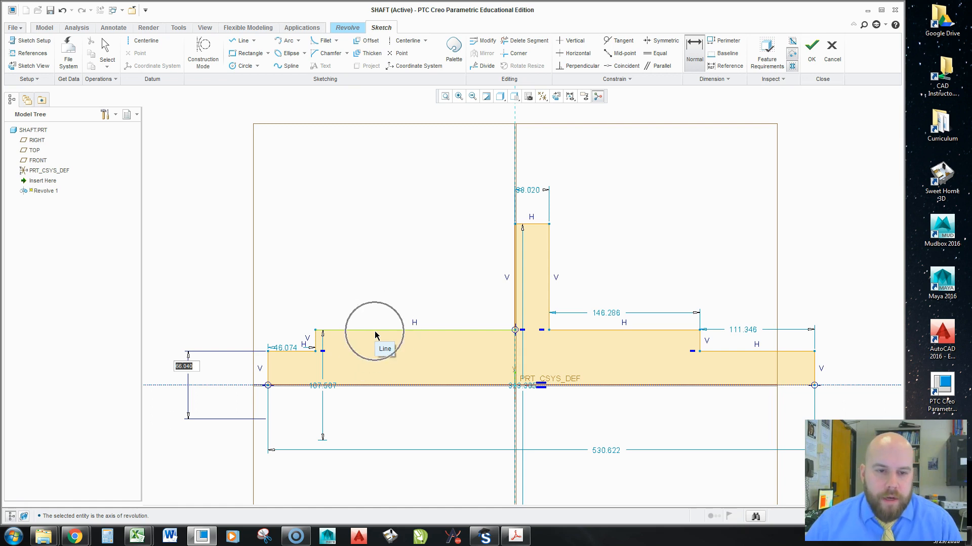
- Add diameter dimensions about the axis of revolution for the larger left section and the flange's outer edge
left_click(232, 386)
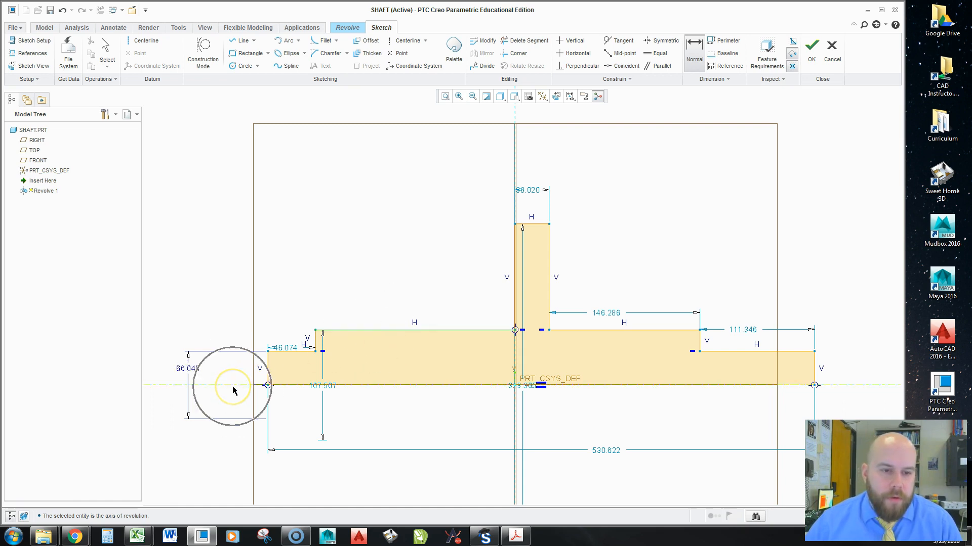
left_click(382, 331)
middle_click(162, 365)
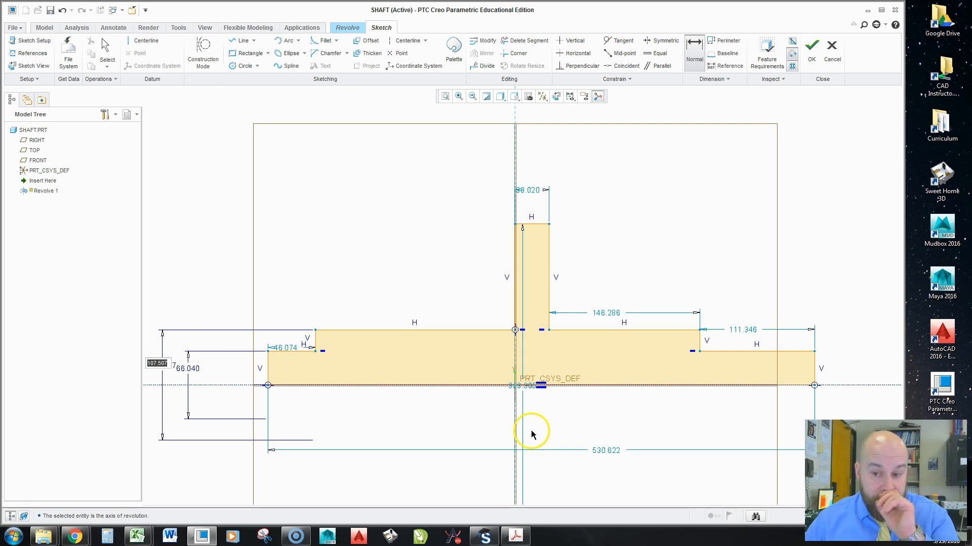
left_click(531, 225)
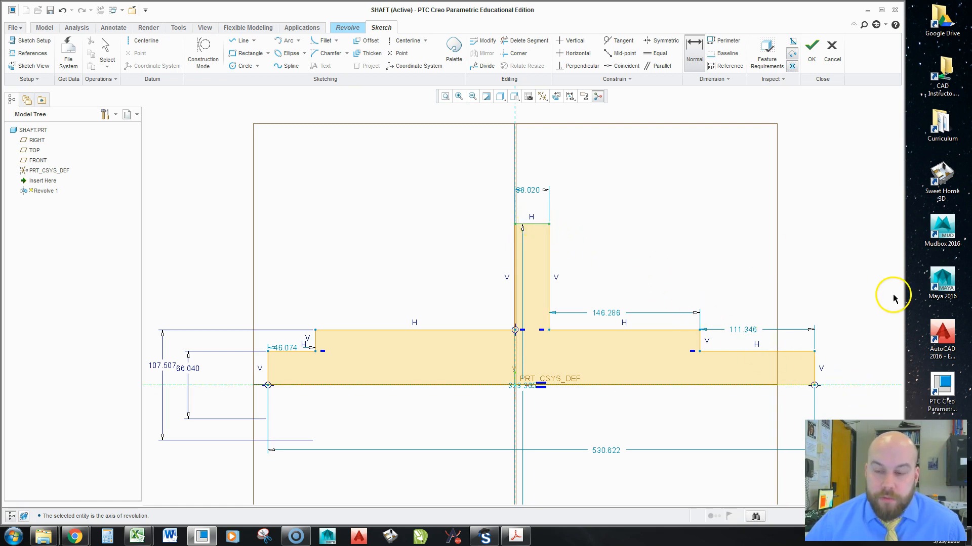
middle_click(858, 300)
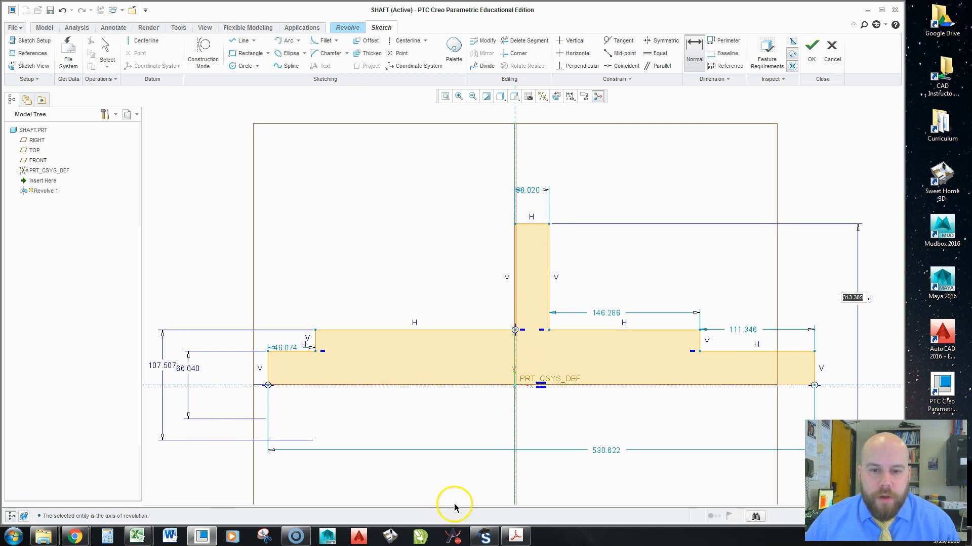
- Dimension the flange width and the distances from the vertical reference to the right step and the shaft's right end, stacked above the profile
key("ctrl")
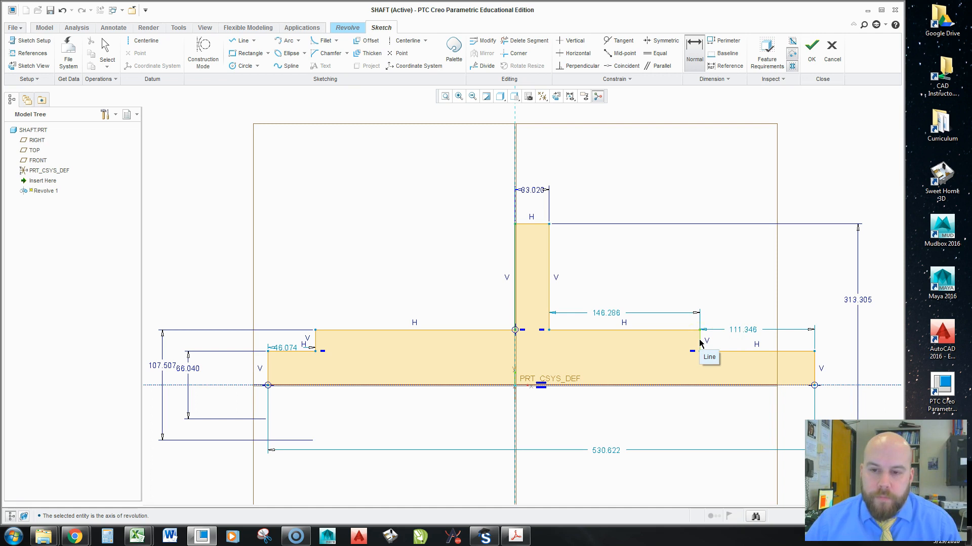
middle_click(609, 156)
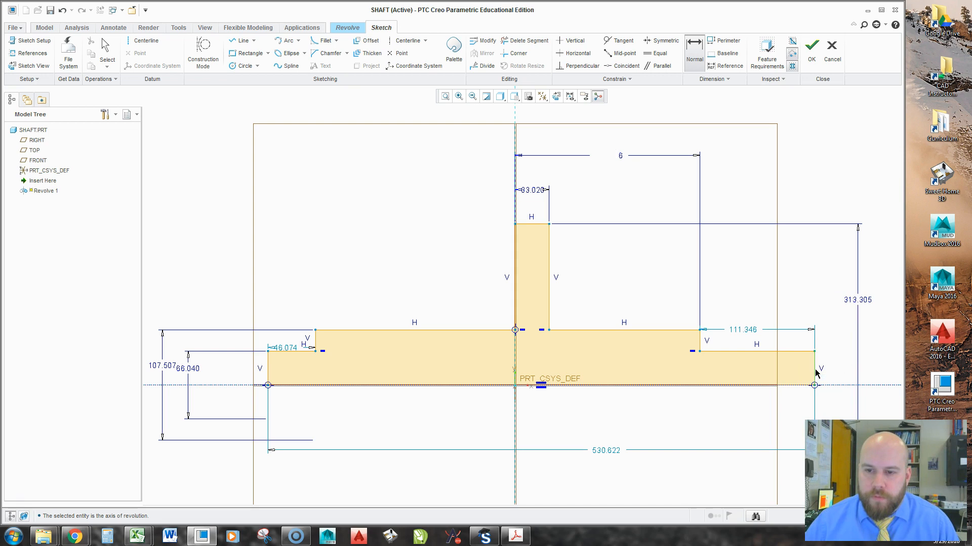
left_click(516, 184)
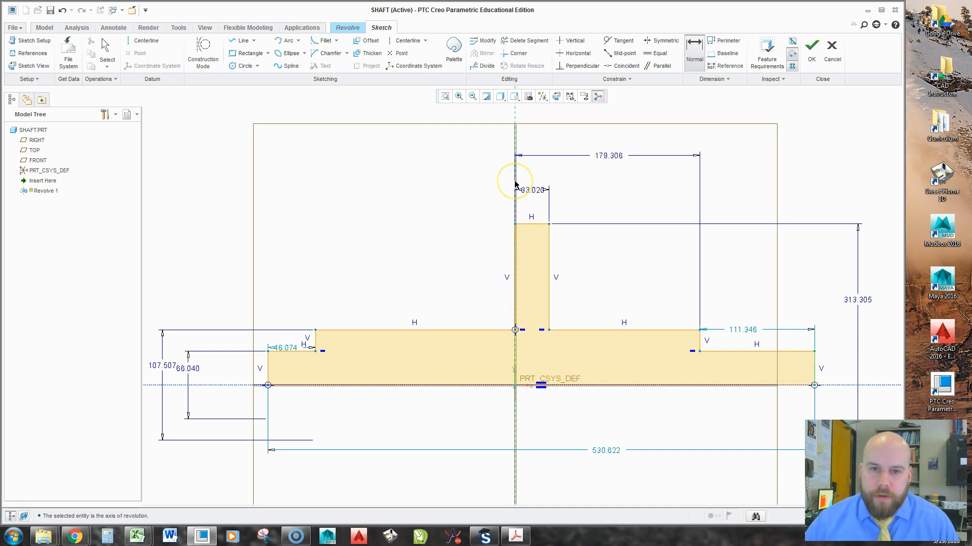
middle_click(629, 113)
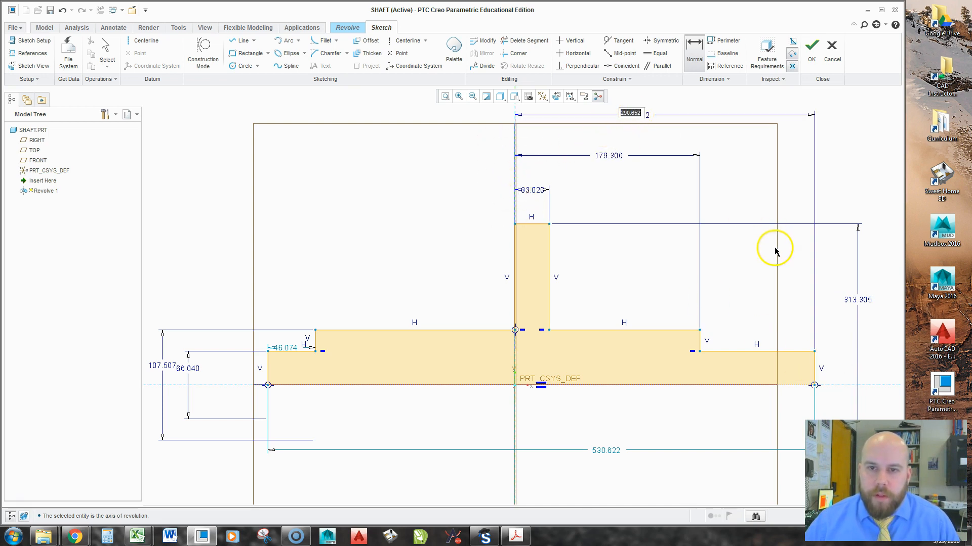
- Dimension the distance from the vertical reference to the left step above the profile, and the shaft's overall length below it
left_click(507, 265)
left_click(316, 338)
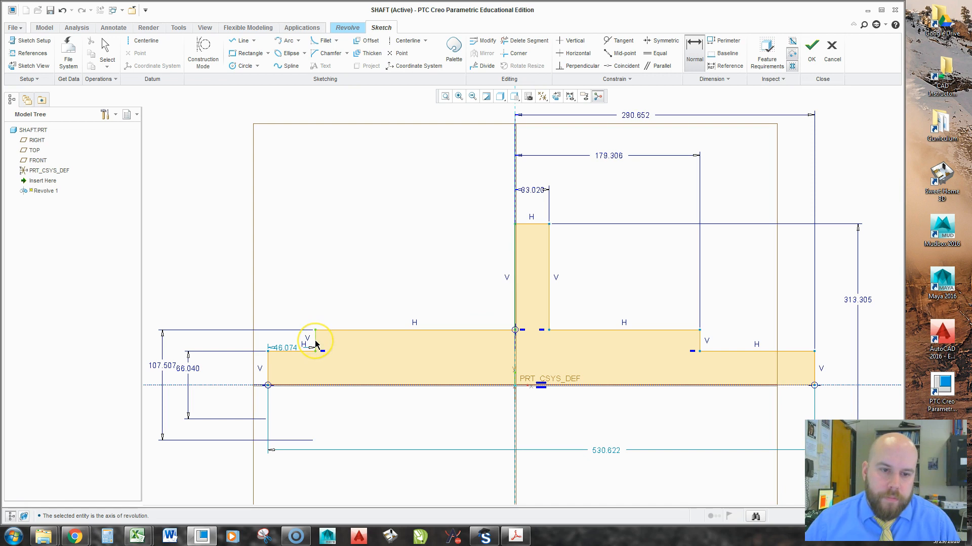
middle_click(436, 162)
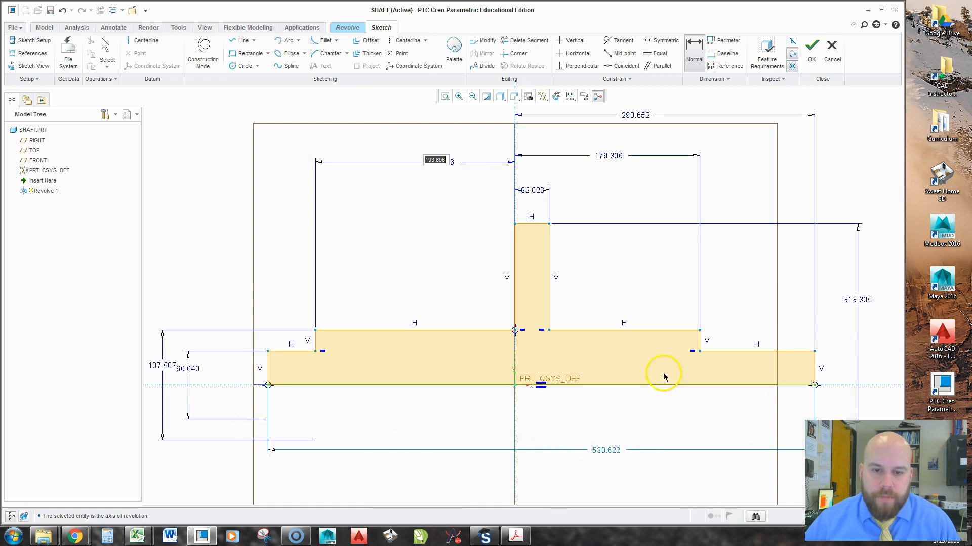
middle_click(815, 373)
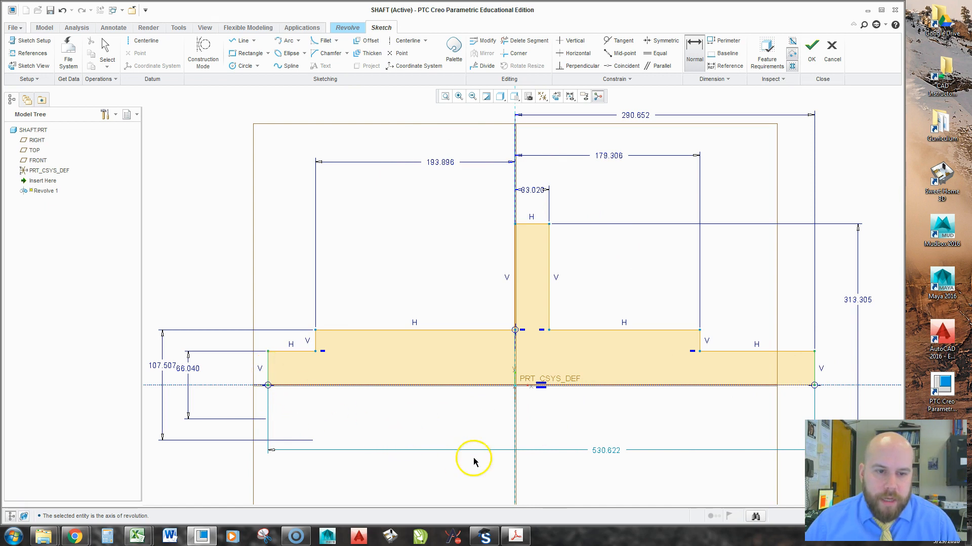
double_click(597, 451)
middle_click(637, 448)
scroll(570, 283, "up", 4)
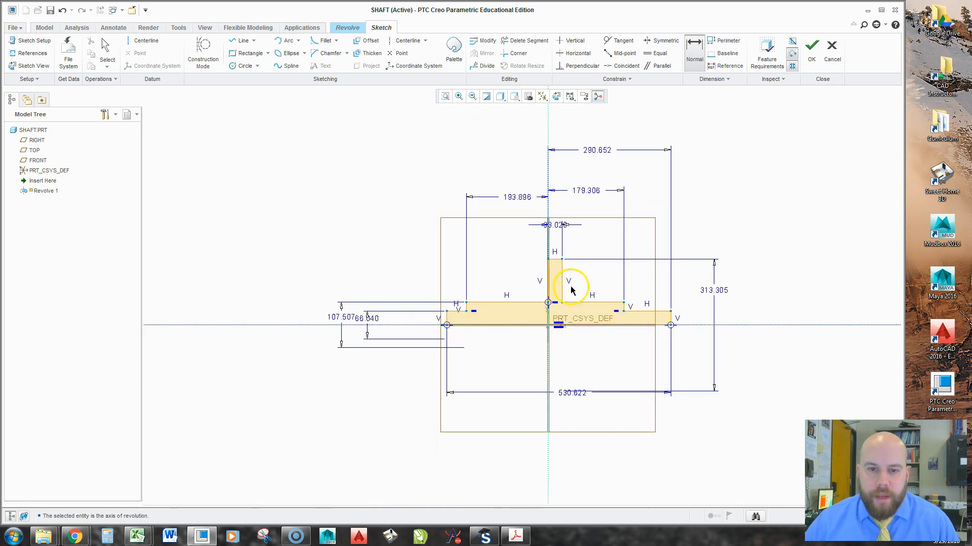
middle_click(566, 359)
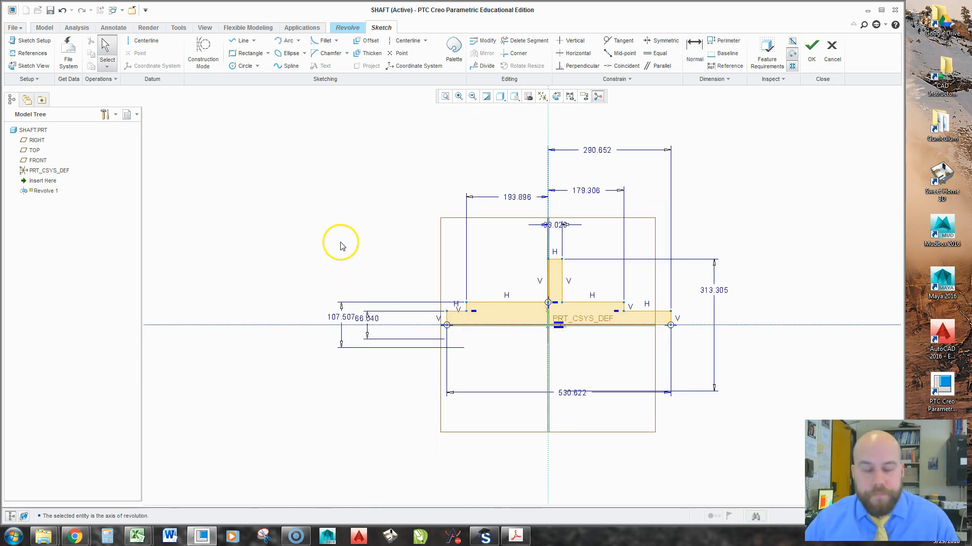
- Try a value of 0 for the small left end step's diameter, and undo the change
mouse_move(277, 112)
left_mouse_down()
mouse_move(641, 379)
mouse_move(778, 450)
left_mouse_up()
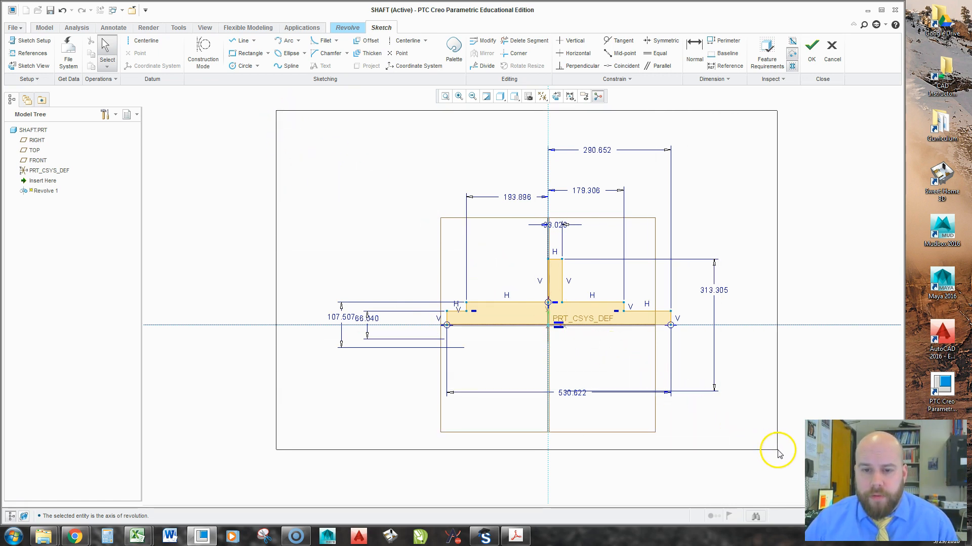
left_click_drag(777, 450, 188, 167)
left_click(375, 321)
double_click(369, 321)
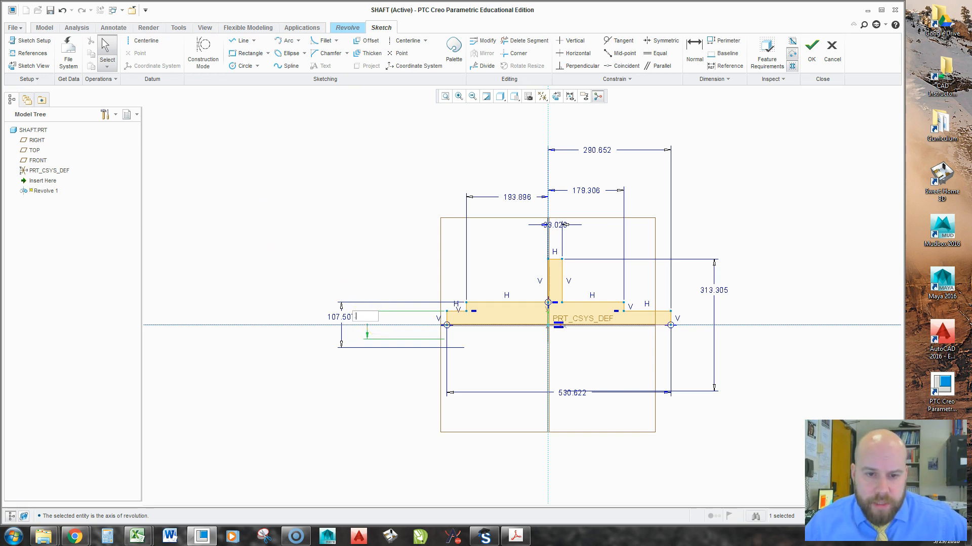
type("0")
key("Return")
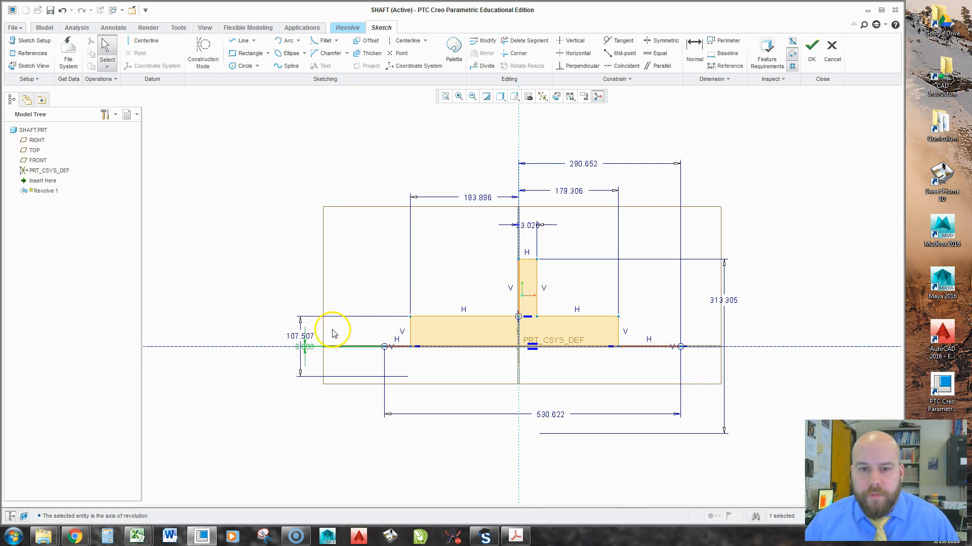
key("ctrl+z")
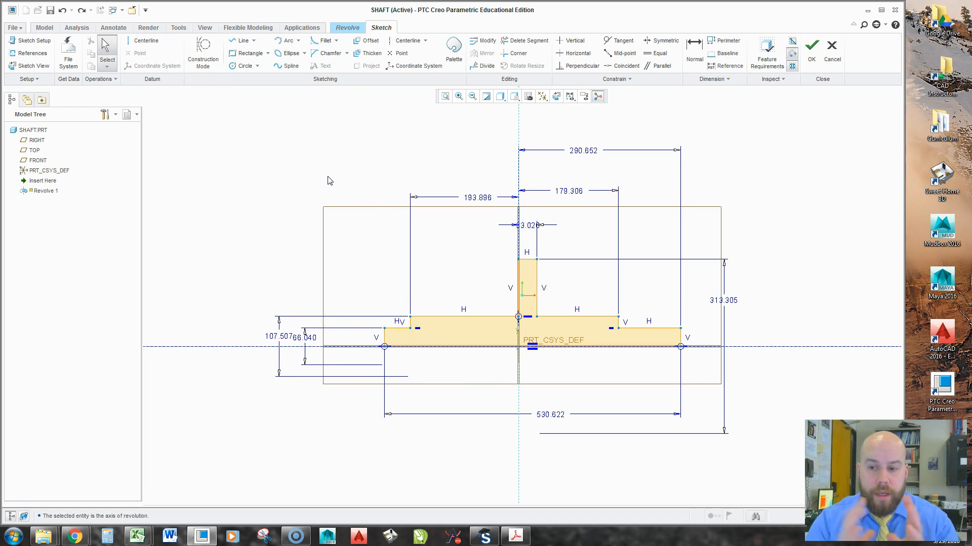
- Modify all the sketch's dimensions together with Regenerate and Lock Scale on, setting the shaft's overall length to 7.5
left_click(111, 50)
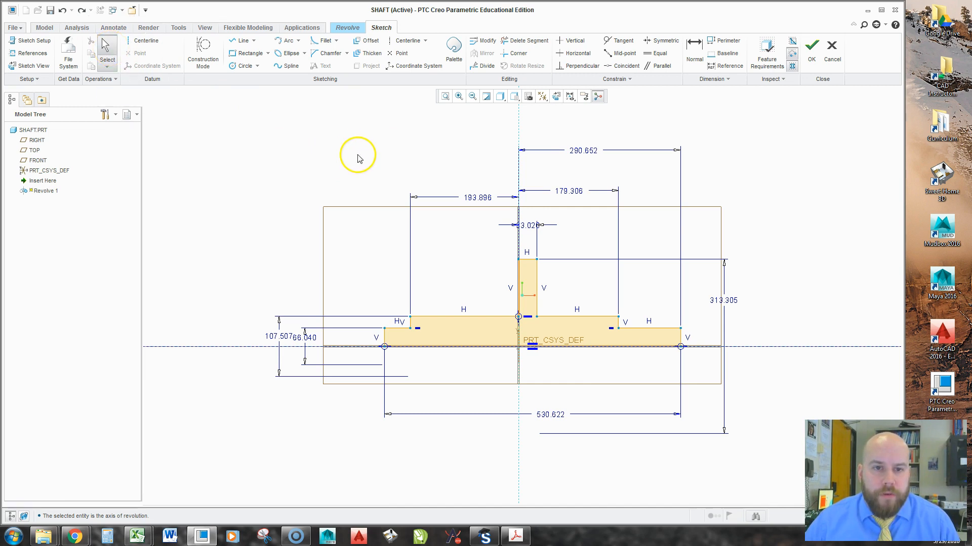
mouse_move(228, 116)
left_mouse_down()
mouse_move(540, 273)
mouse_move(774, 416)
mouse_move(784, 506)
mouse_move(784, 494)
left_mouse_up()
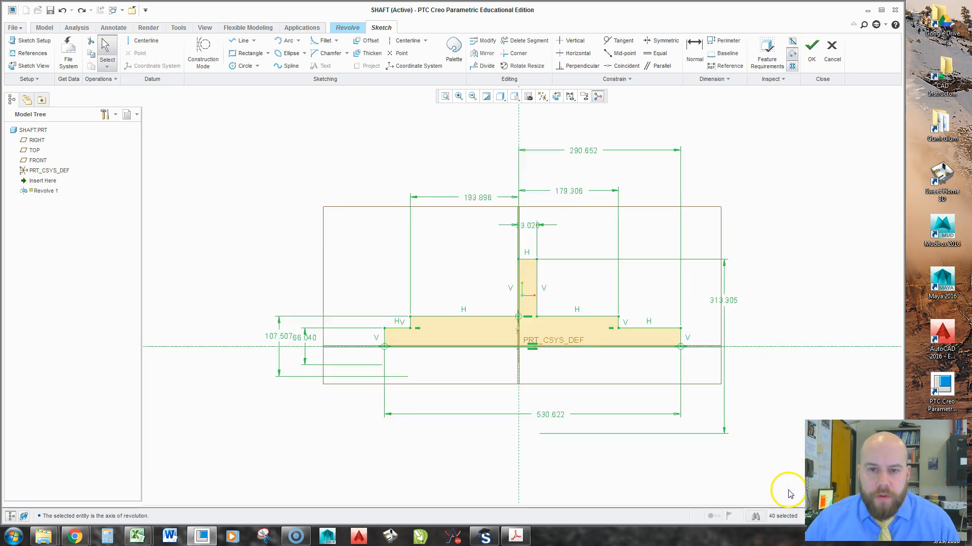
right_click(584, 152)
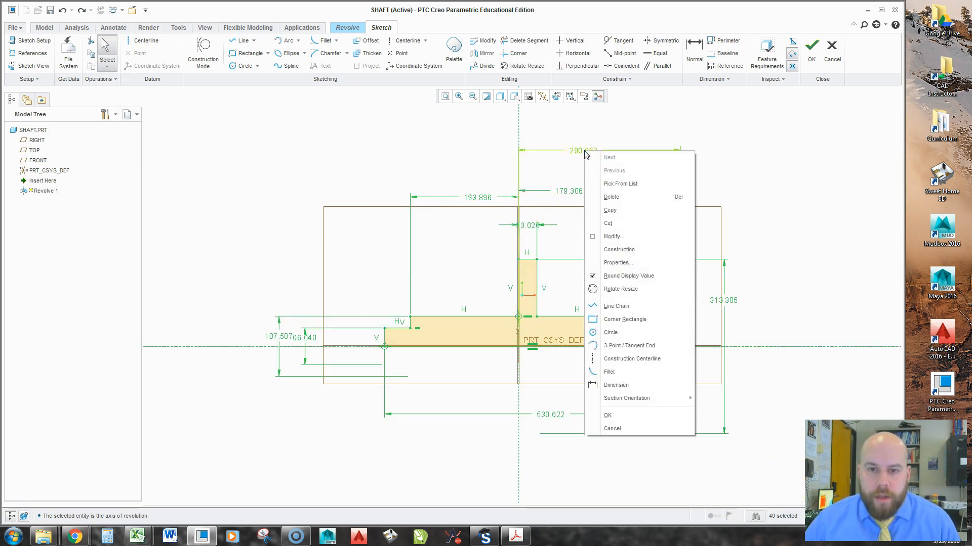
left_click(618, 236)
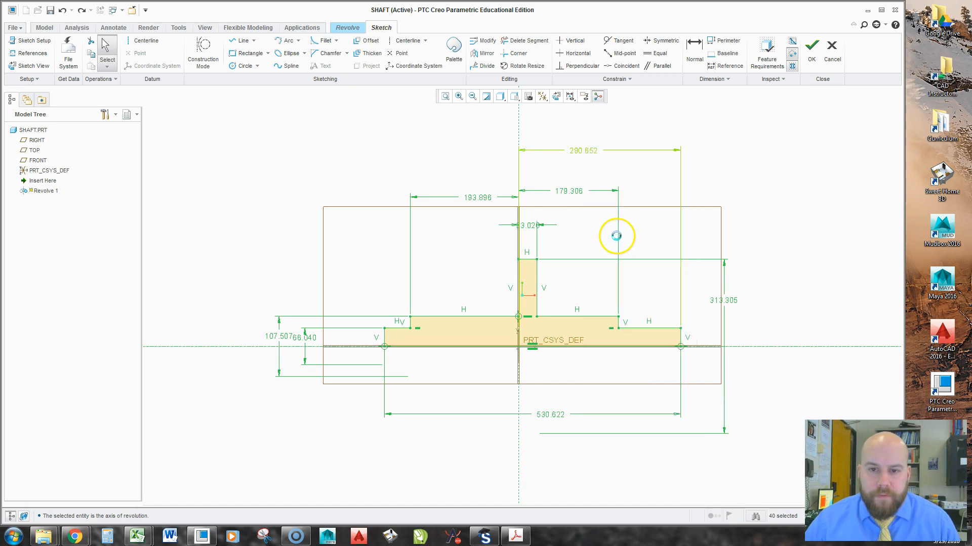
left_click_drag(869, 219, 810, 160)
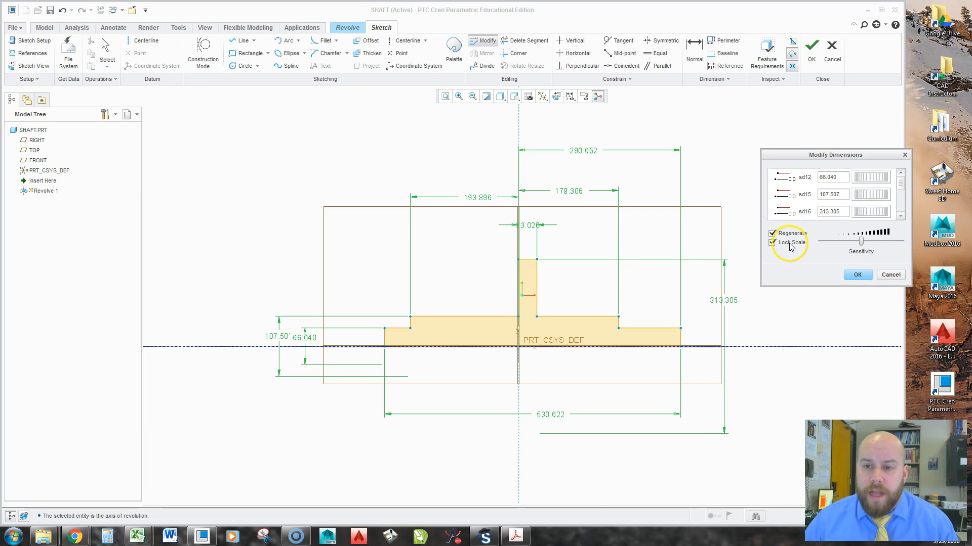
left_click(817, 181)
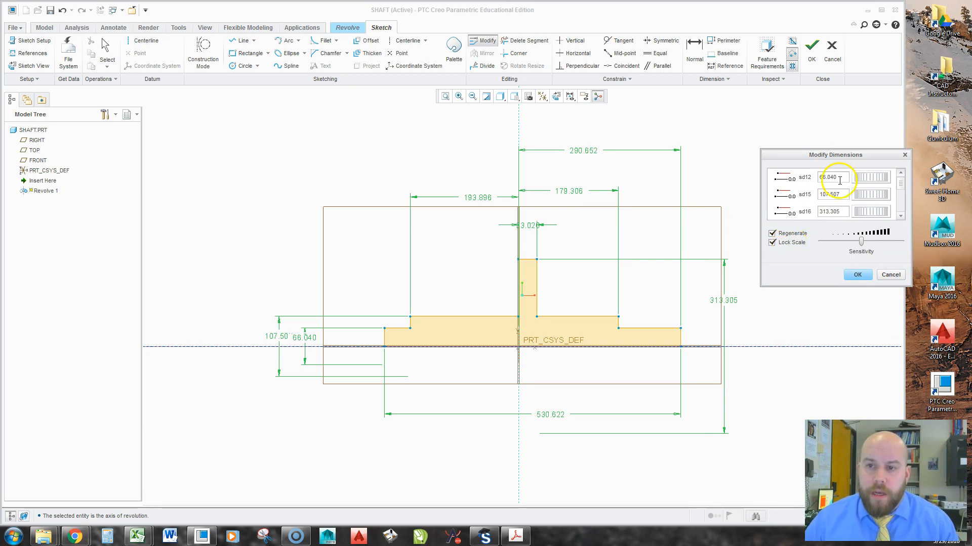
left_click(824, 177)
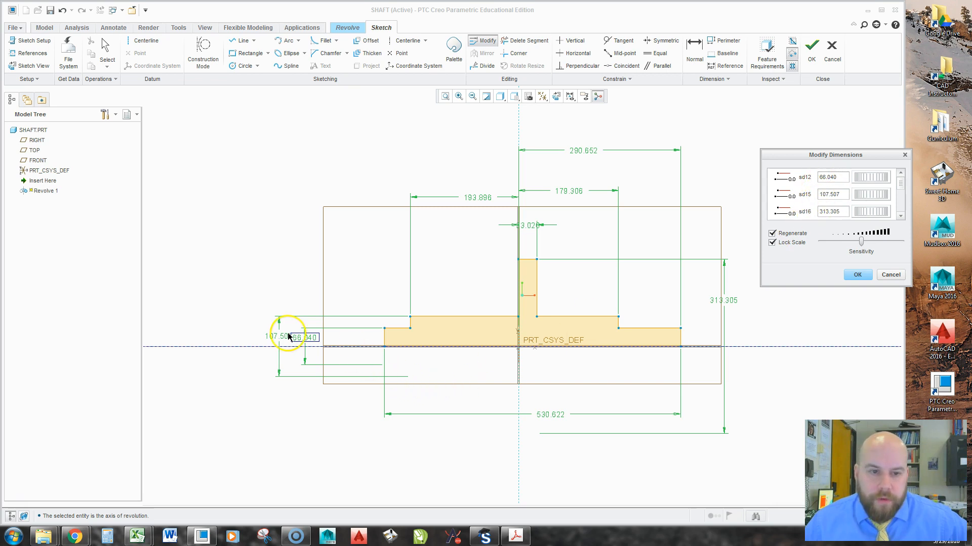
left_click_drag(901, 187, 905, 212)
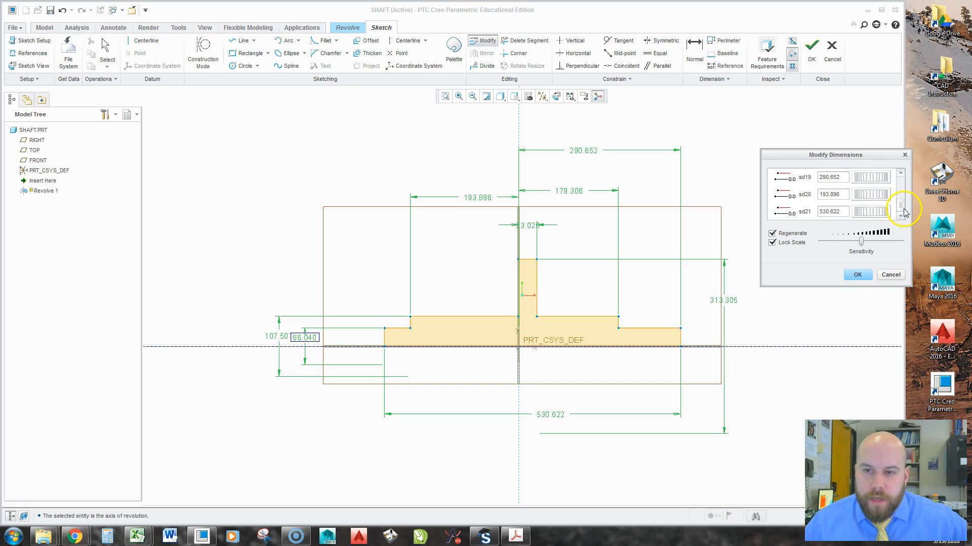
left_click(829, 212)
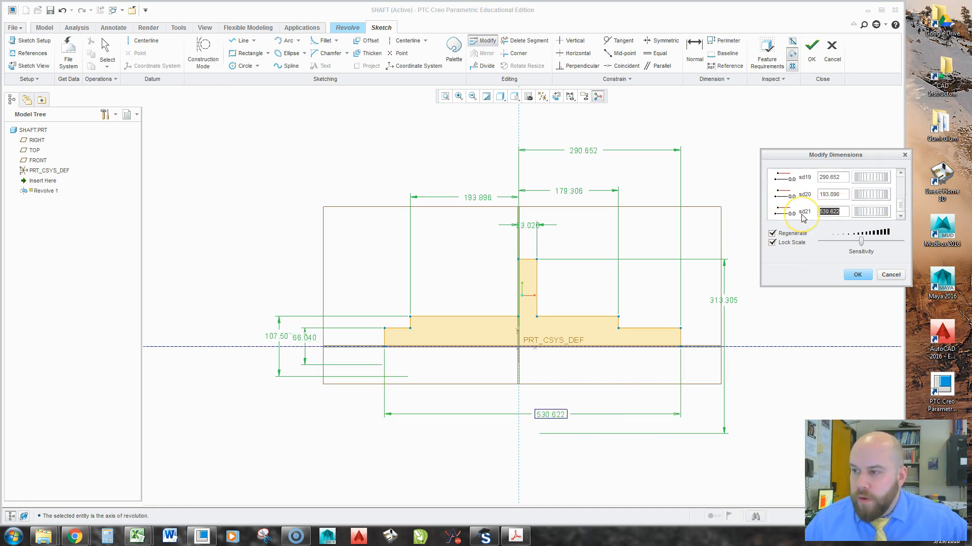
left_click(831, 214)
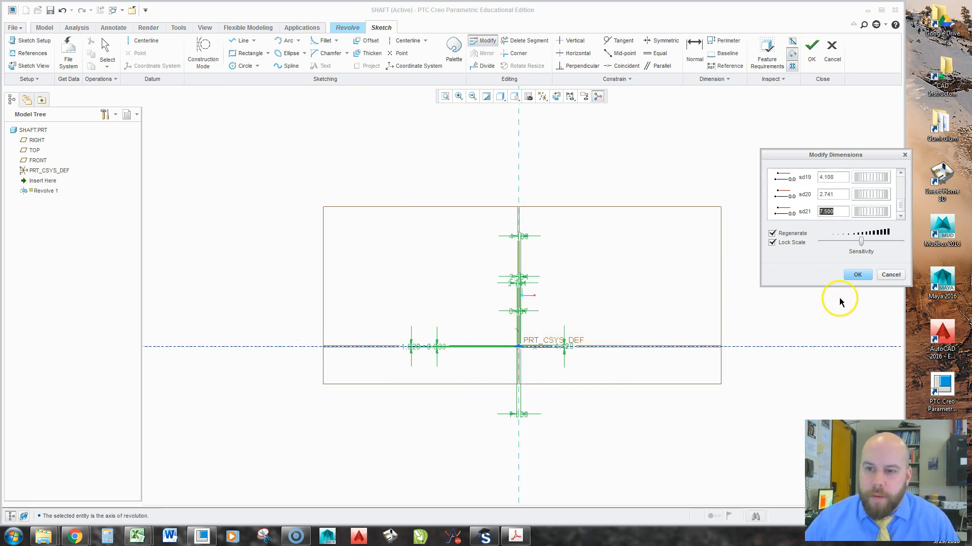
left_click(857, 275)
left_click(458, 232)
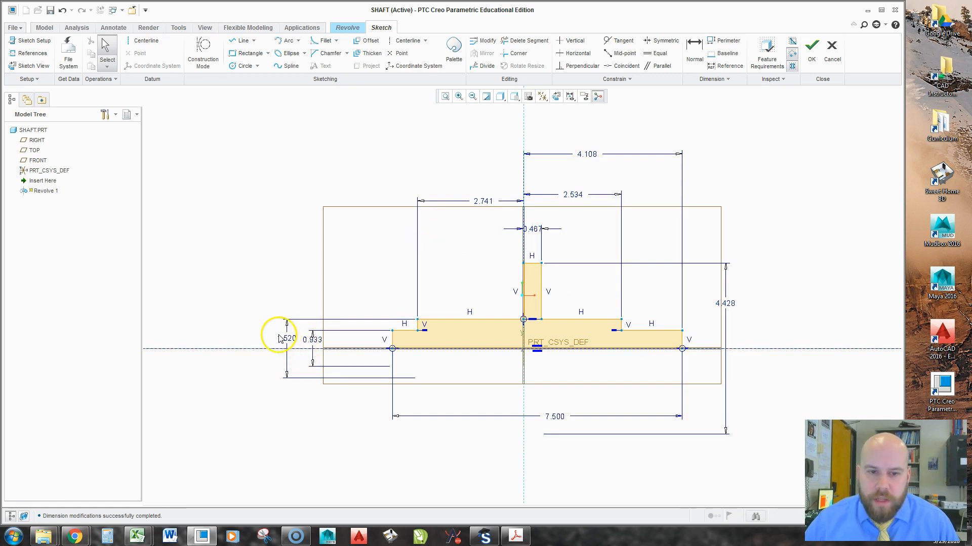
- Set the small left end step's diameter to 0.6 and the larger left section's diameter to 0.75
double_click(316, 344)
key("Return")
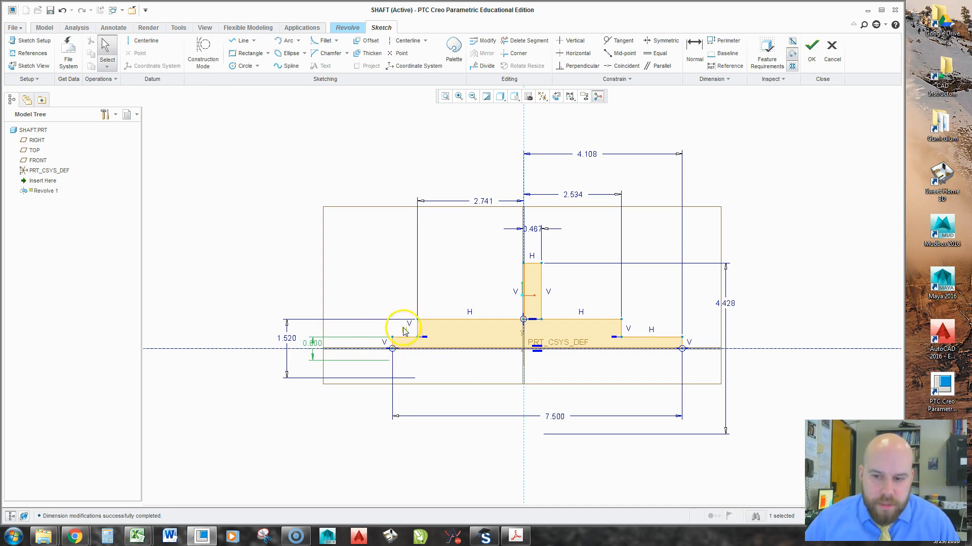
left_click(292, 343)
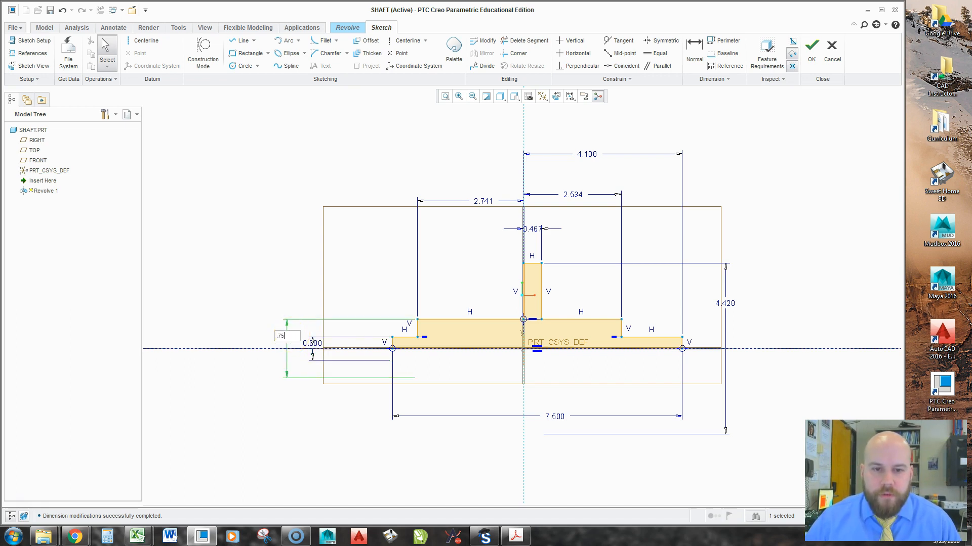
key("Return")
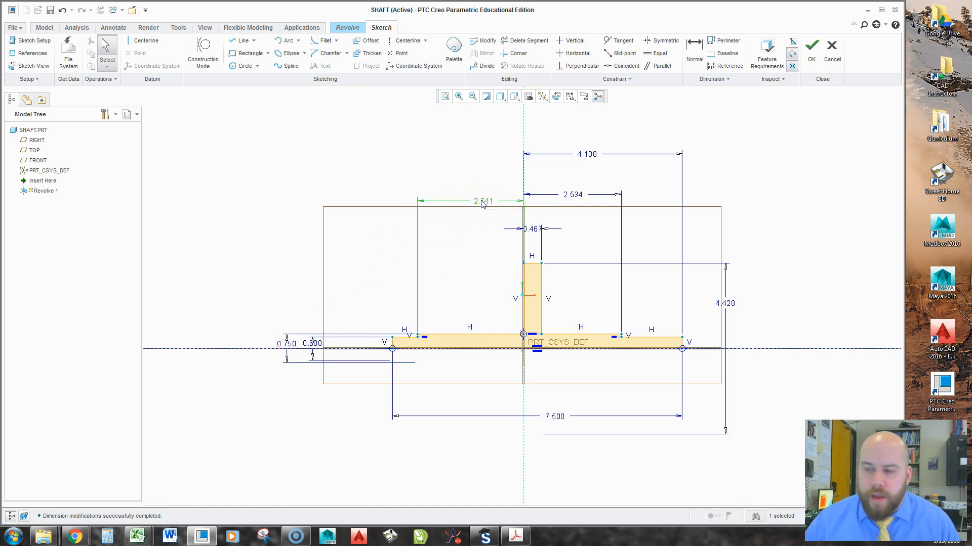
- Set the distance from the vertical reference to the left step to 3 and to the right step to 2
double_click(482, 202)
type("3")
key("Return")
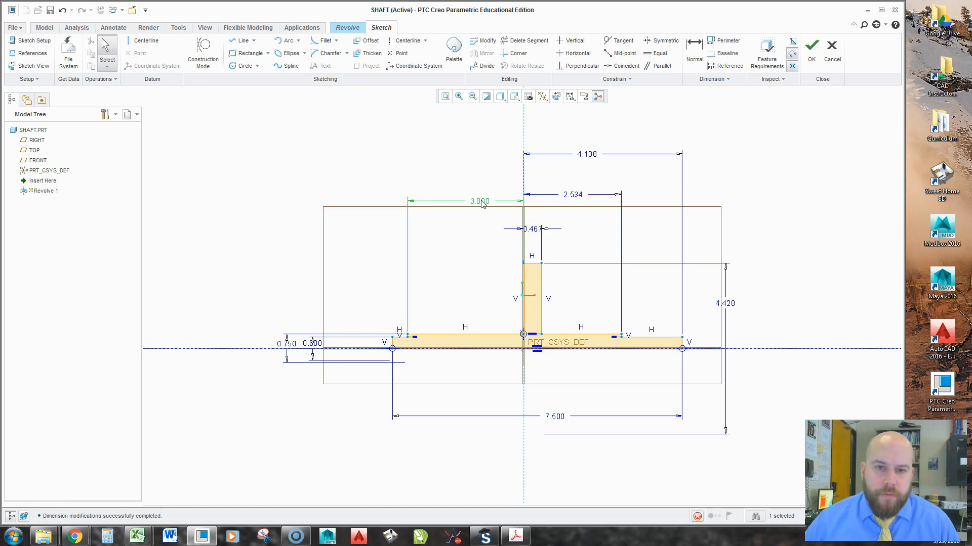
double_click(575, 199)
type("2")
key("Return")
- Set the flange width to 0.5 and the distance from the vertical reference to the shaft's right end to 4
left_click(534, 231)
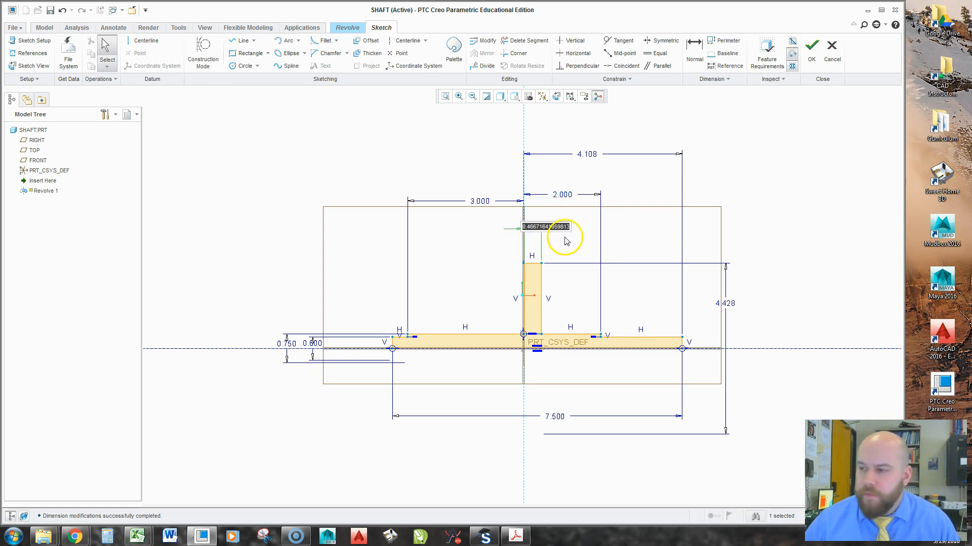
type(".5")
key("Return")
left_click(590, 156)
double_click(589, 155)
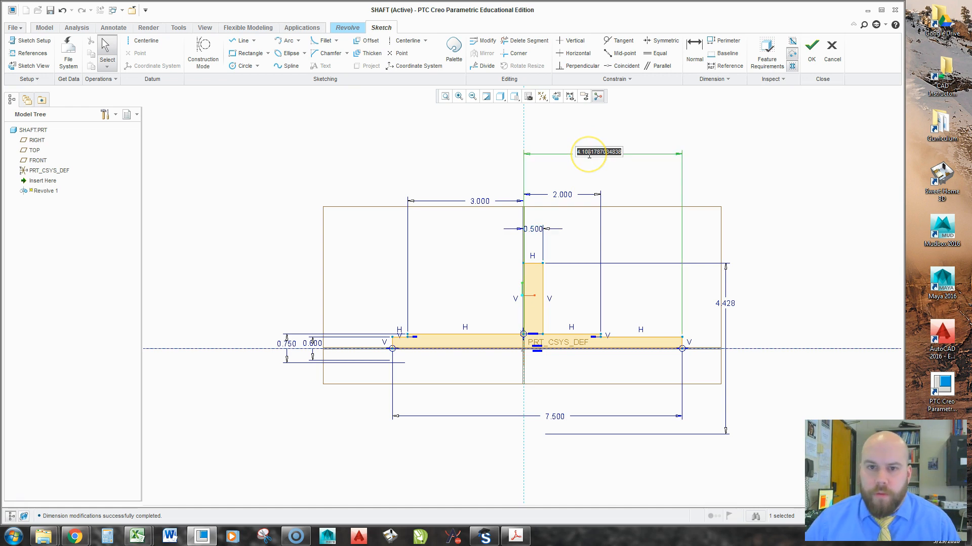
key("Return")
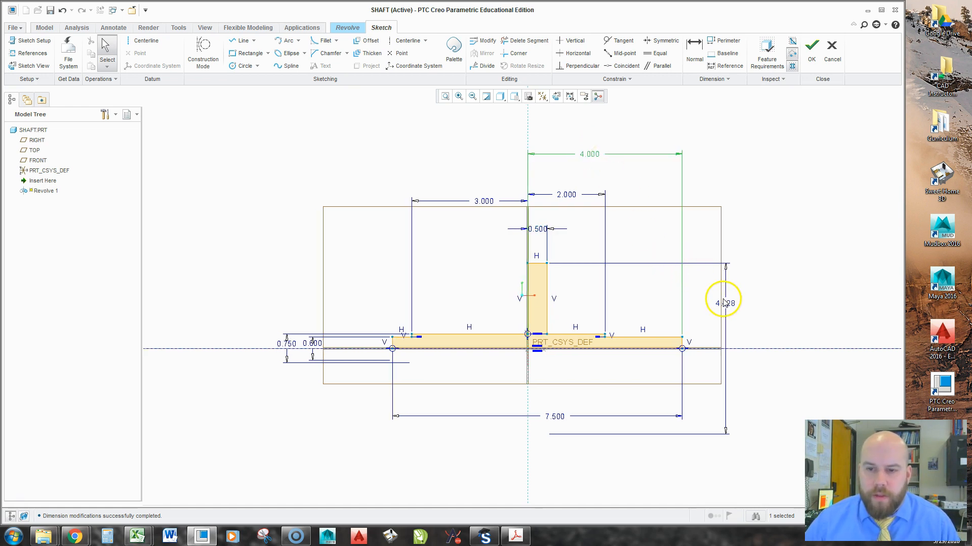
- Set the flange's outer diameter to 3 and finish the profile sketch
double_click(727, 305)
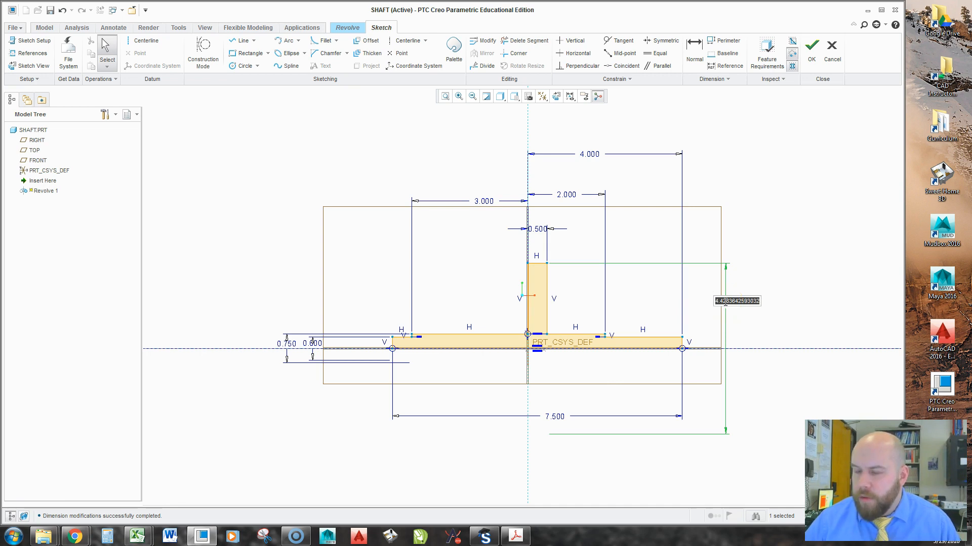
type("3")
key("Return")
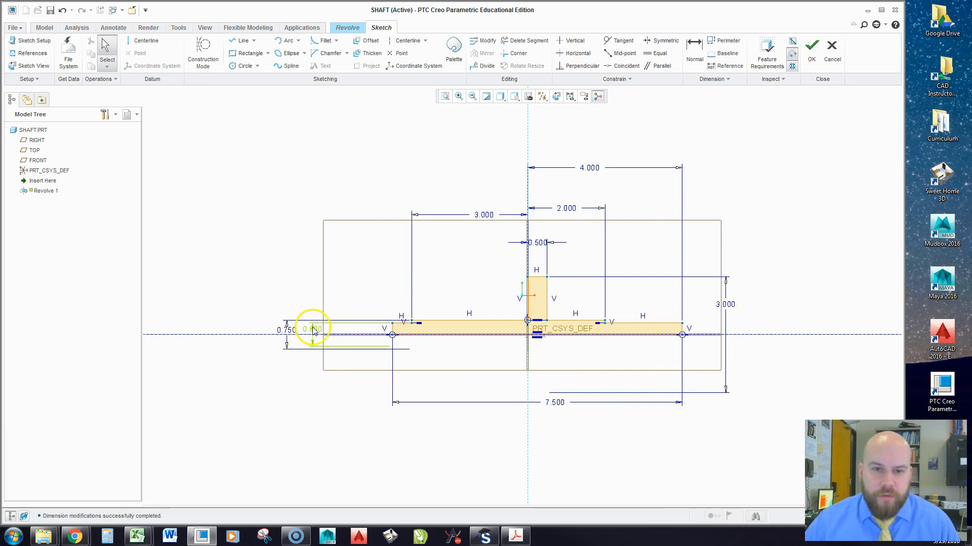
left_click(811, 52)
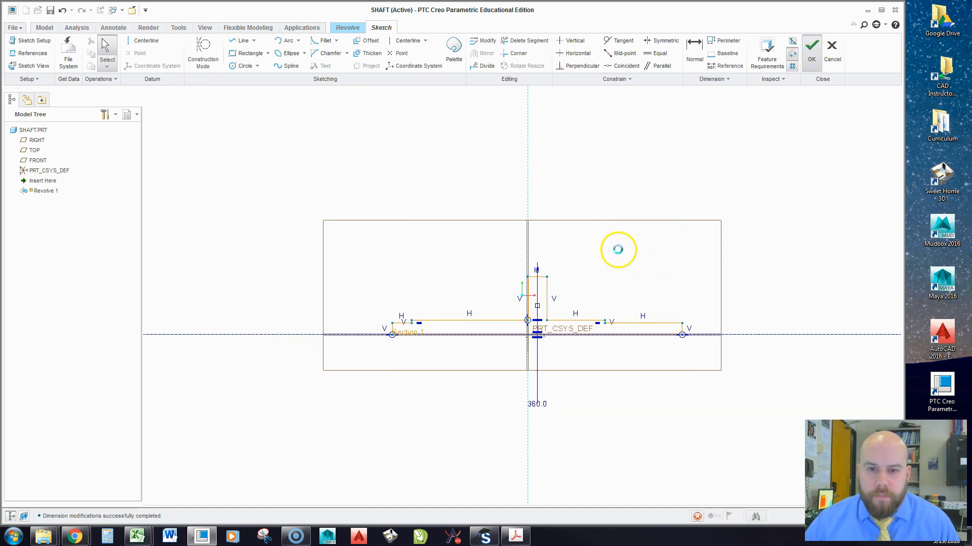
- Set the revolve angle to 180 degrees and inspect the half-revolved shaft from several sides
middle_click_drag(604, 312, 607, 295)
scroll(545, 337, "down", 3)
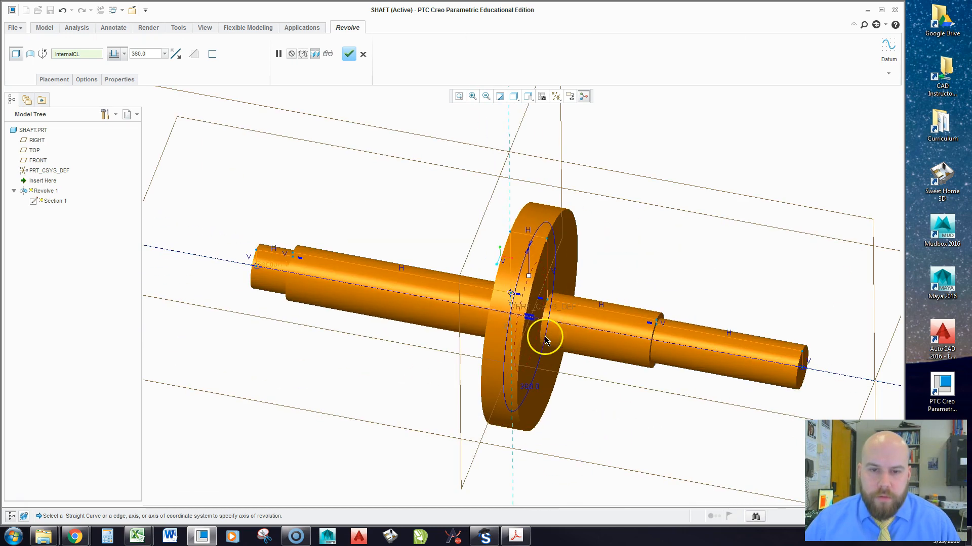
scroll(397, 305, "up", 1)
scroll(434, 304, "down", 1)
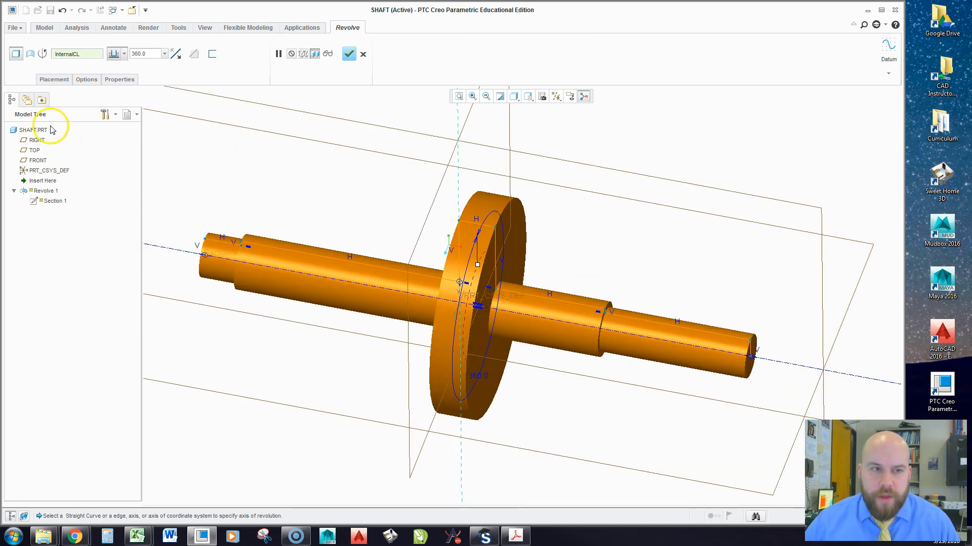
type("1")
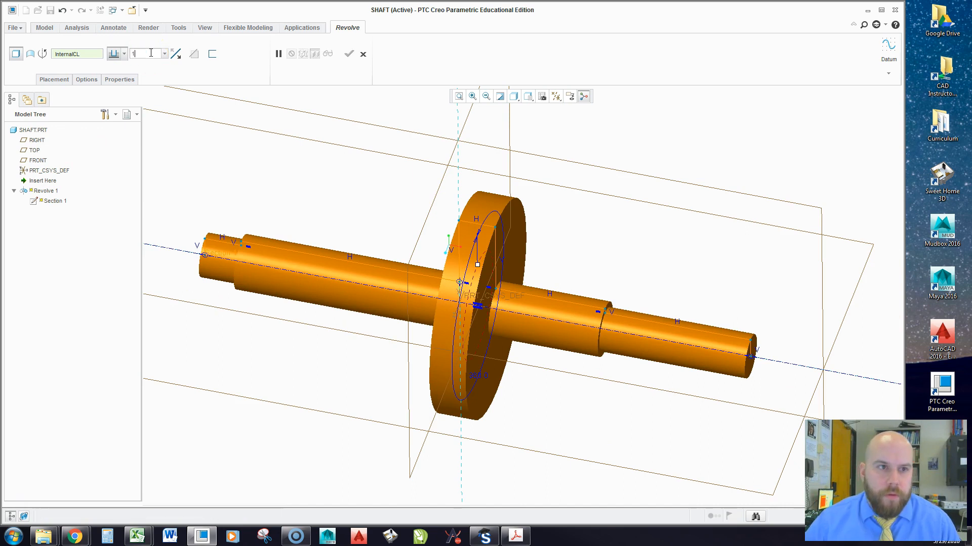
type("80")
middle_click_drag(445, 315, 312, 343)
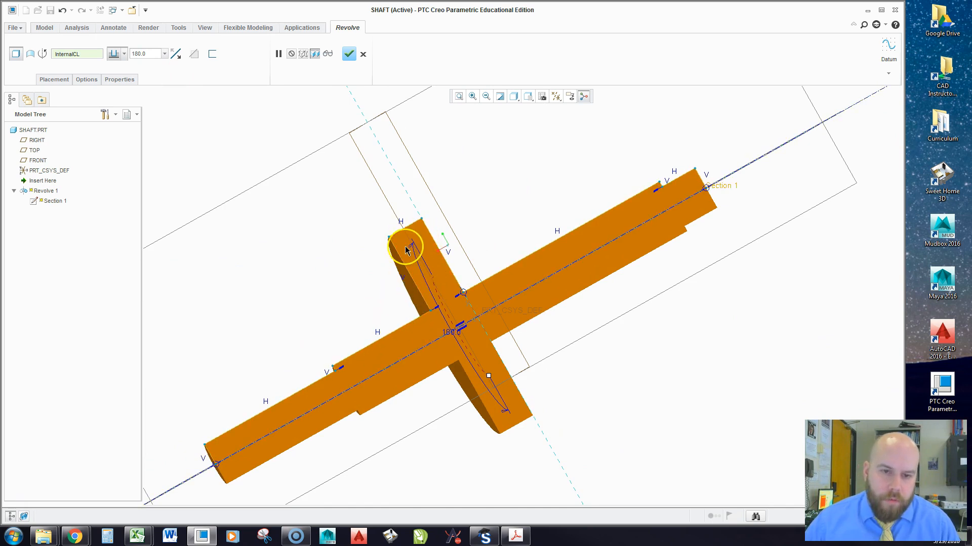
middle_click_drag(509, 415, 600, 375)
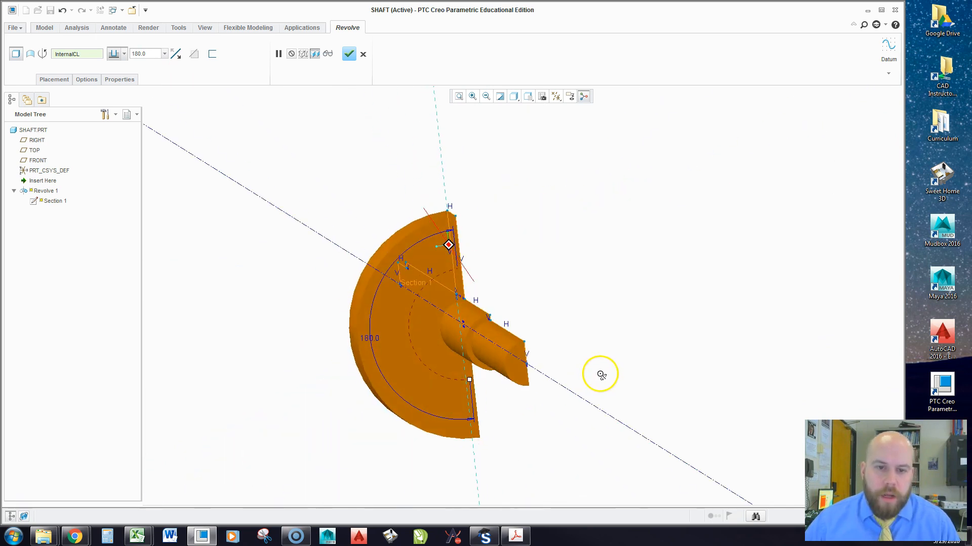
- Set the revolve angle to 360 degrees and complete the revolved shaft feature
double_click(152, 54)
type("3")
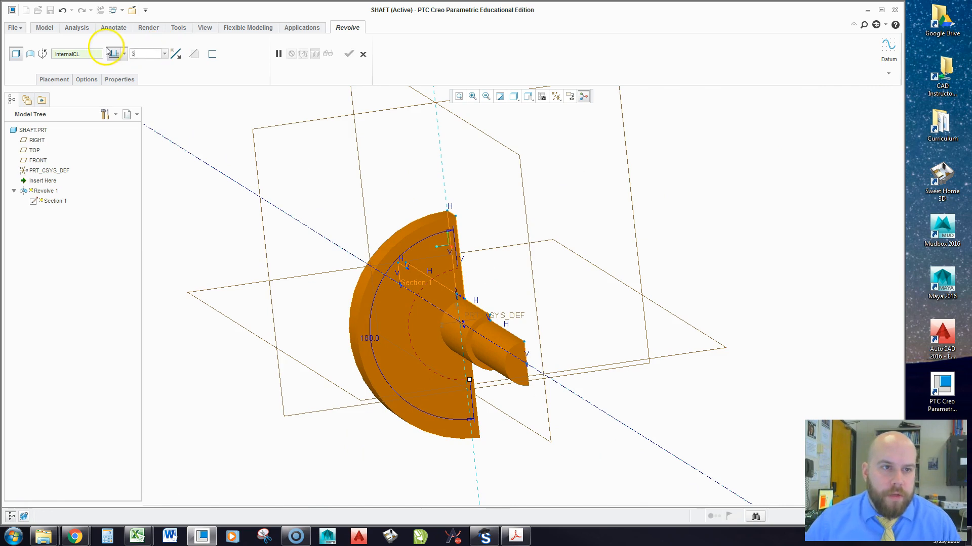
type("60")
key("Return")
middle_click_drag(727, 282, 645, 307)
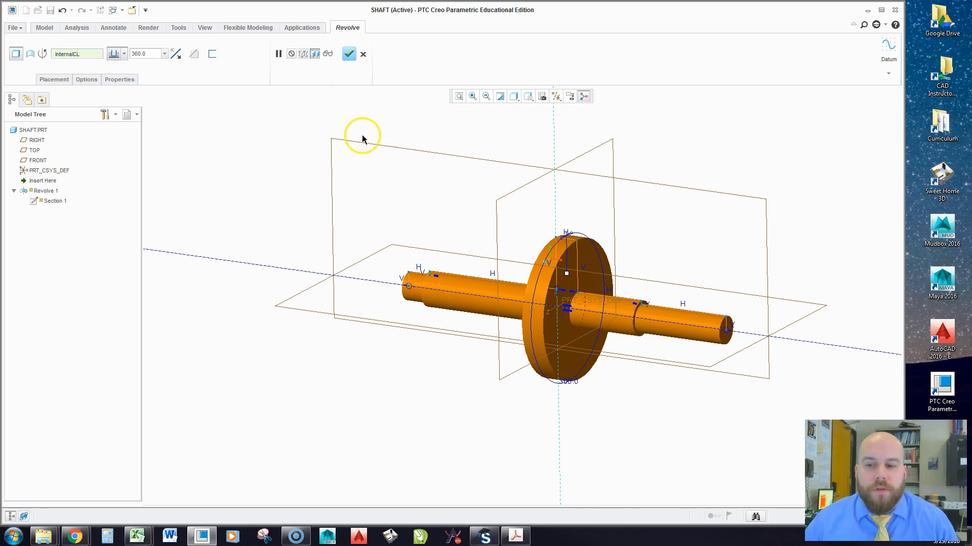
scroll(609, 347, "up", 1)
scroll(612, 324, "down", 2)
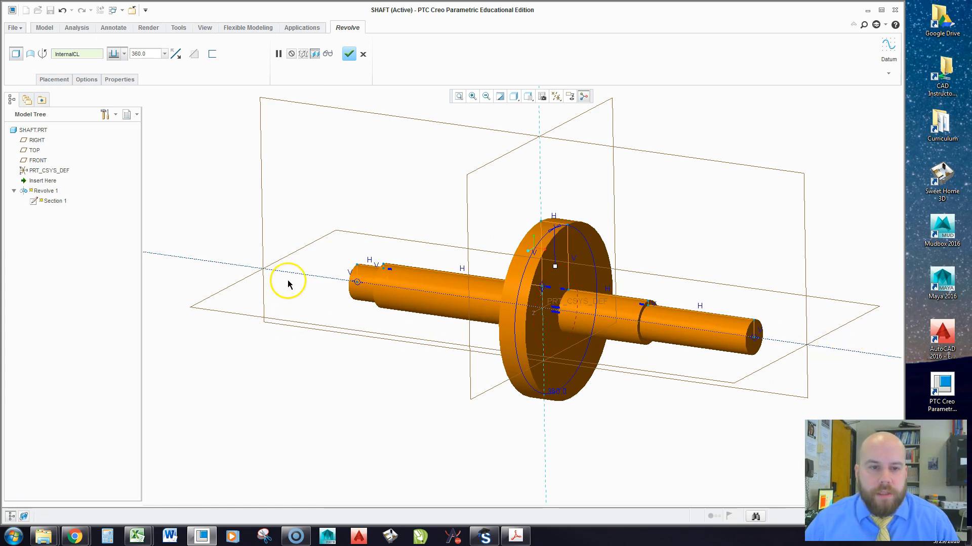
left_click(348, 54)
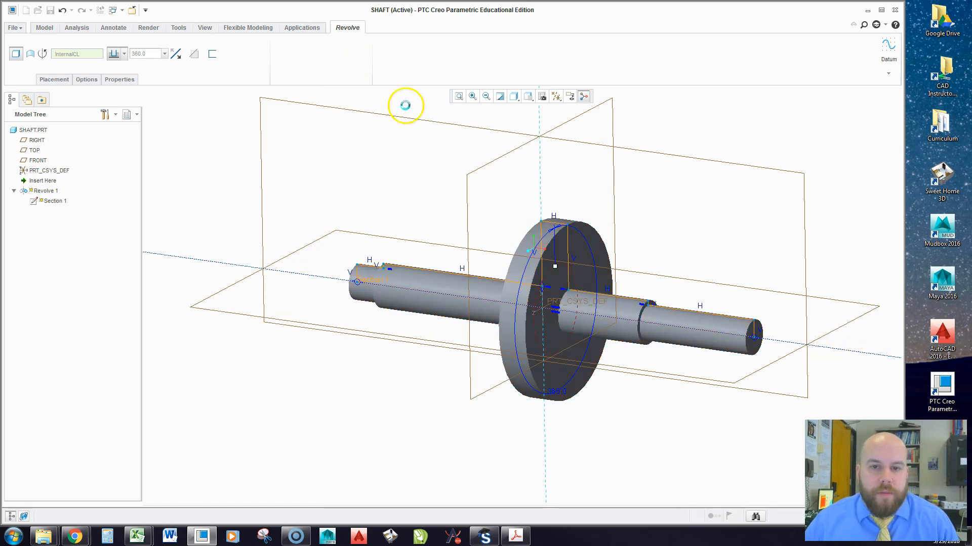
- Return the shaft to its default orientation and display it shaded with edges
scroll(557, 269, "down", 2)
middle_click_drag(558, 269, 595, 362)
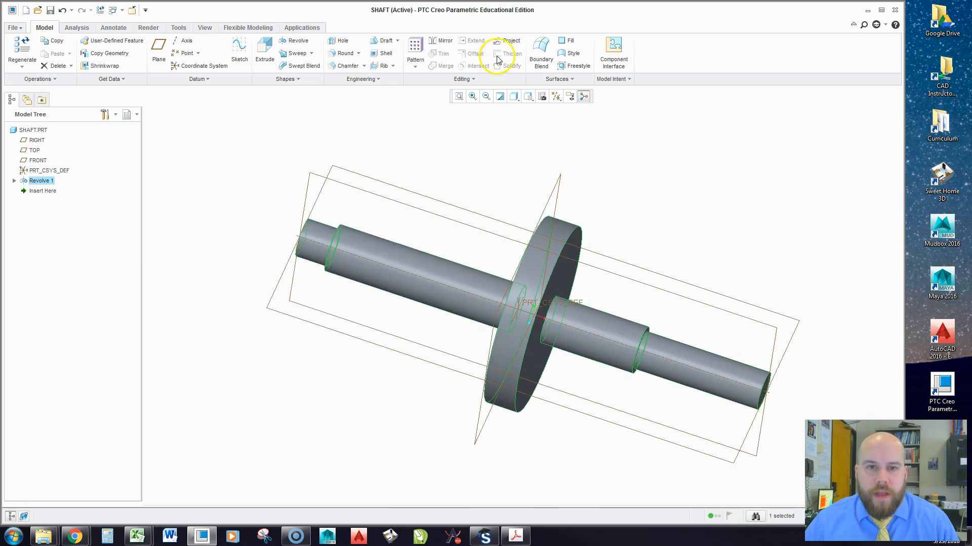
left_click(529, 96)
left_click(545, 111)
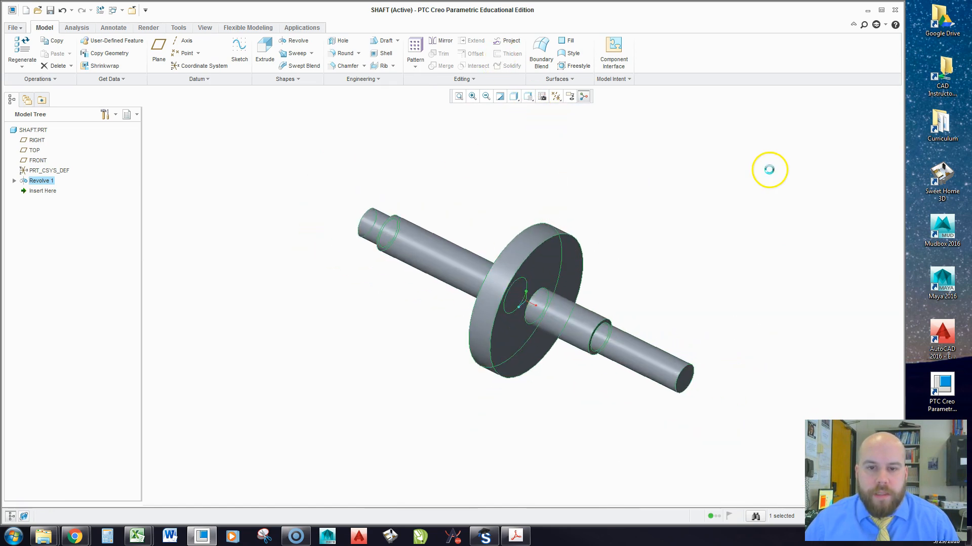
left_click(529, 96)
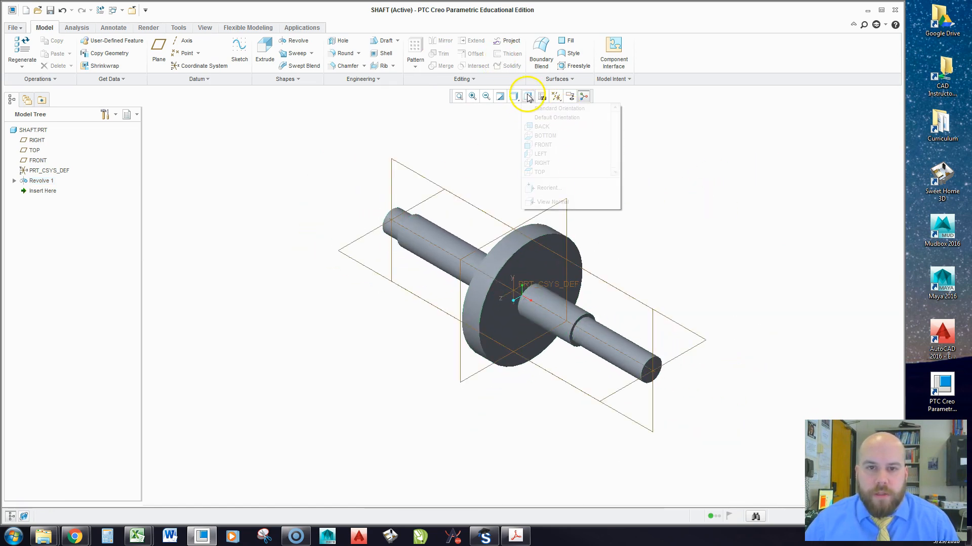
left_click(514, 96)
left_click(524, 120)
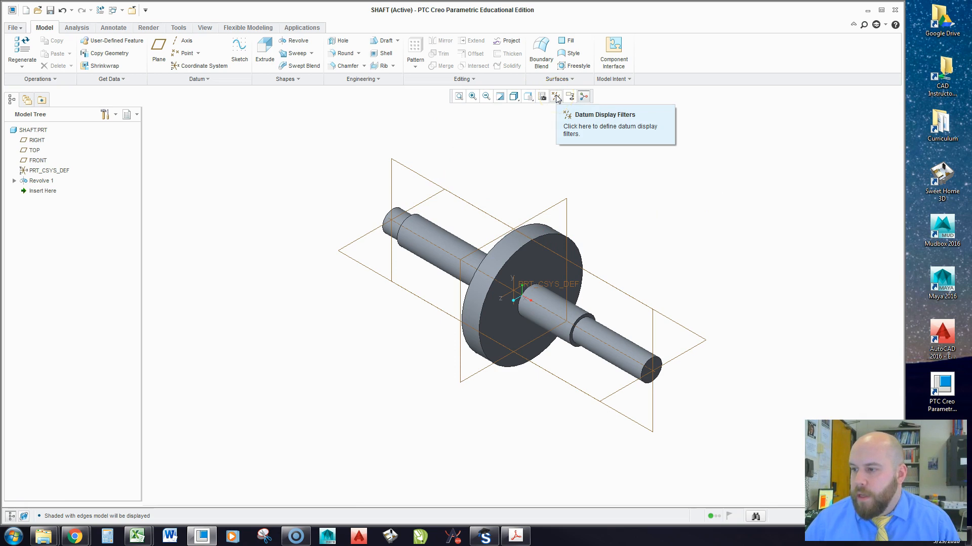
- Check the shaft drawing and display the revolve's dimensions on the model, opening the 0.600 shaft diameter for checking
key("alt+Tab")
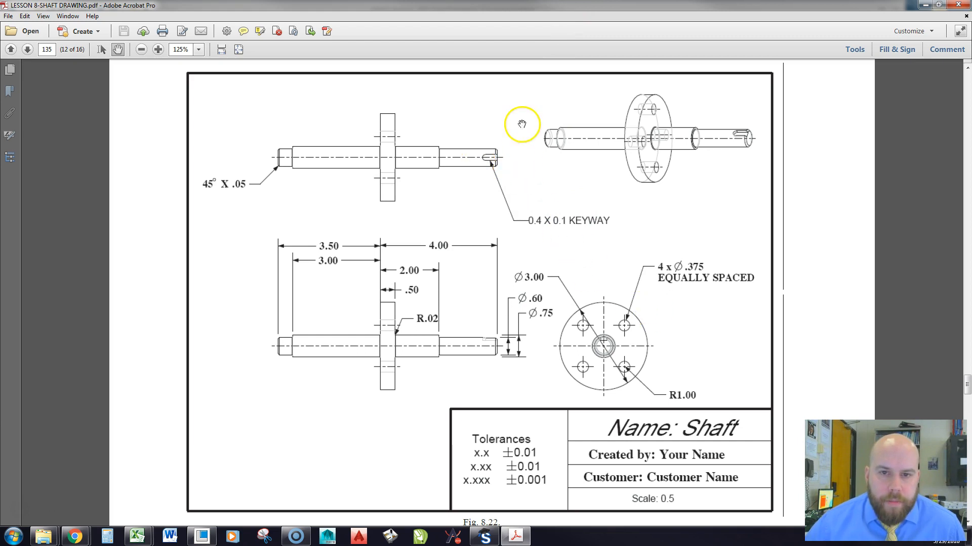
left_click_drag(486, 5, 971, 152)
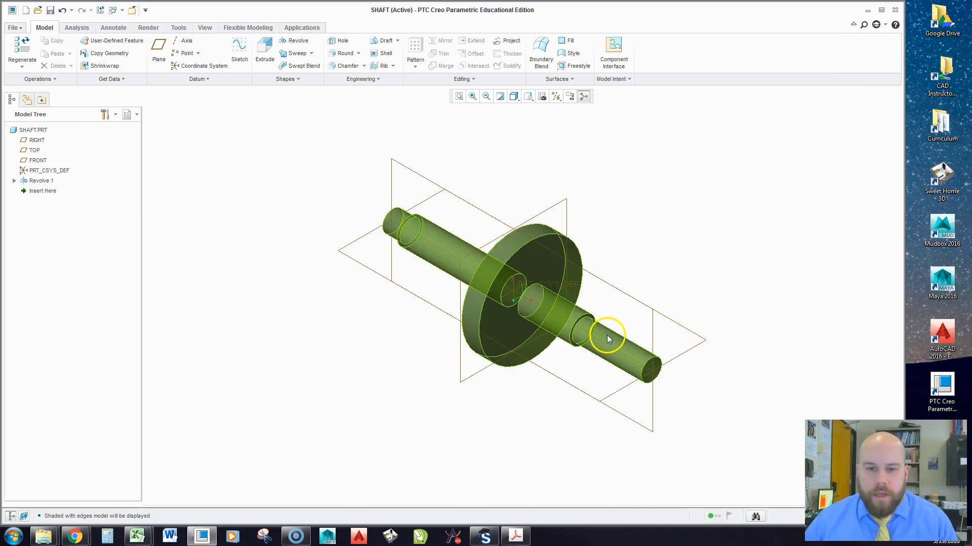
double_click(576, 318)
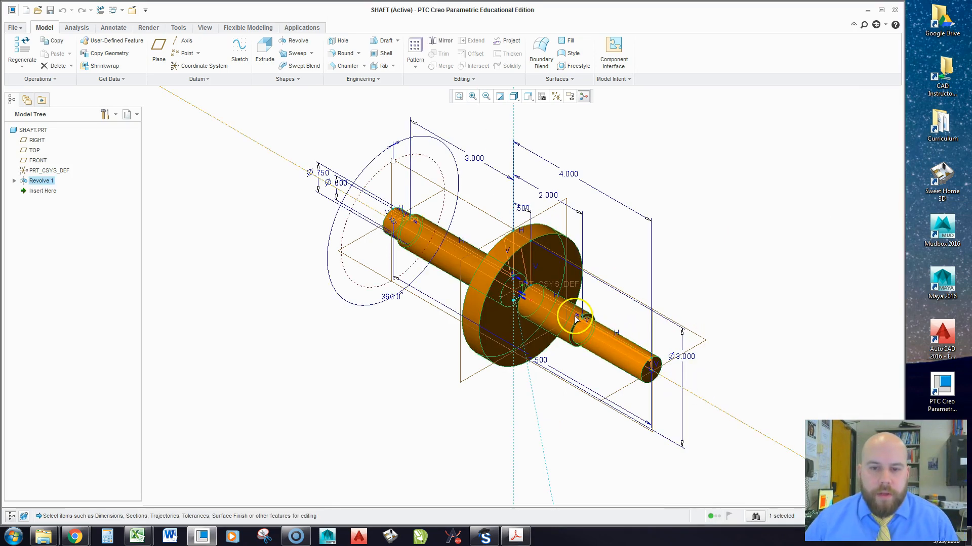
double_click(342, 183)
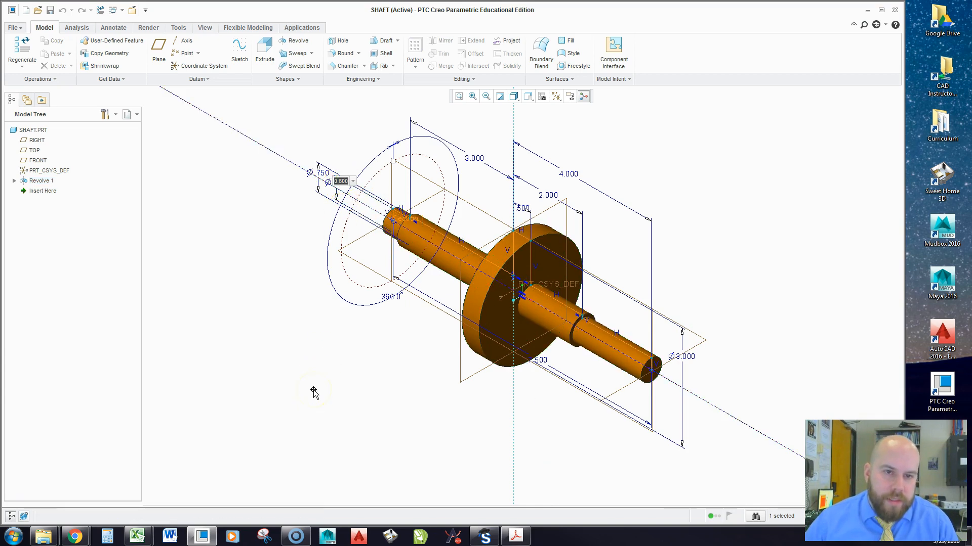
key("Return")
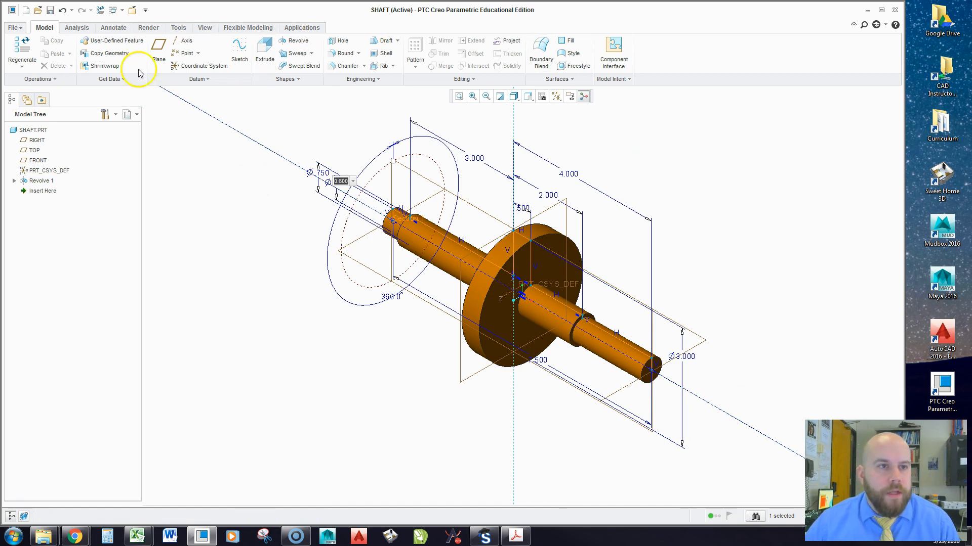
left_click(100, 11)
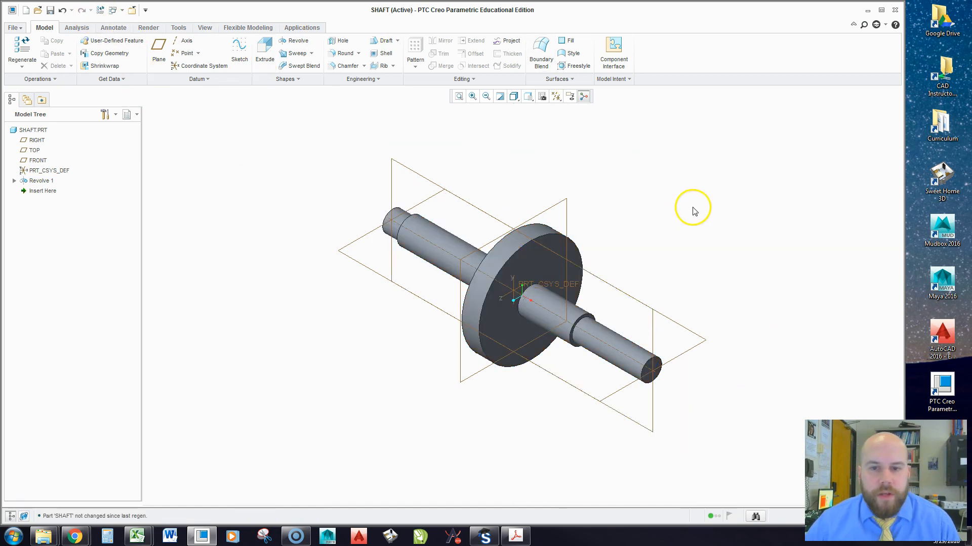
- Start an Extrude and create a datum plane offset 0.3 above the TOP plane as its sketch plane
scroll(648, 352, "up", 2)
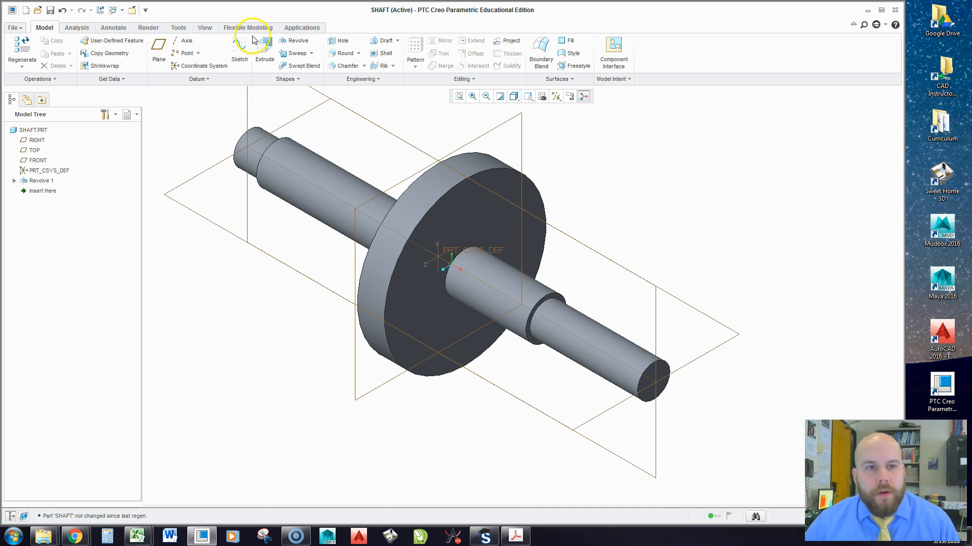
left_click(264, 52)
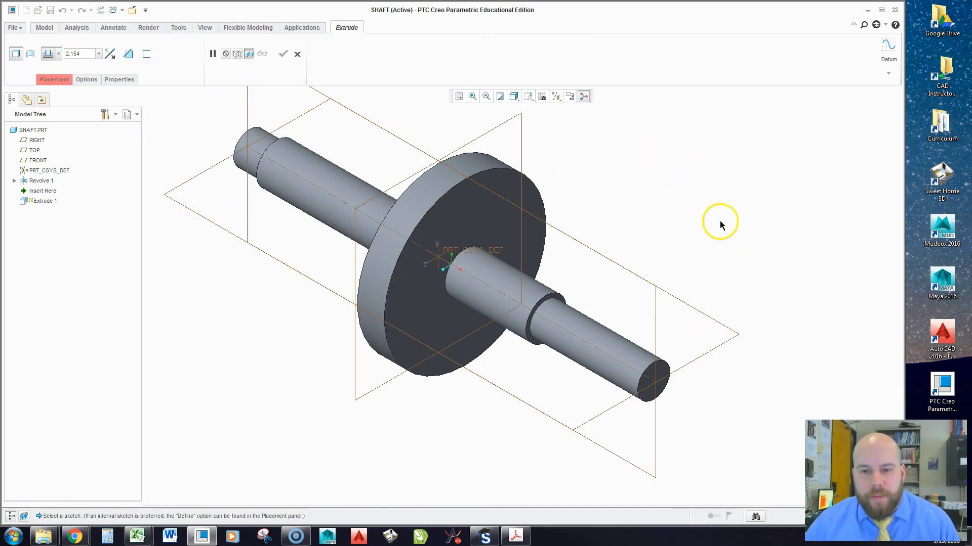
middle_click_drag(697, 332, 626, 351)
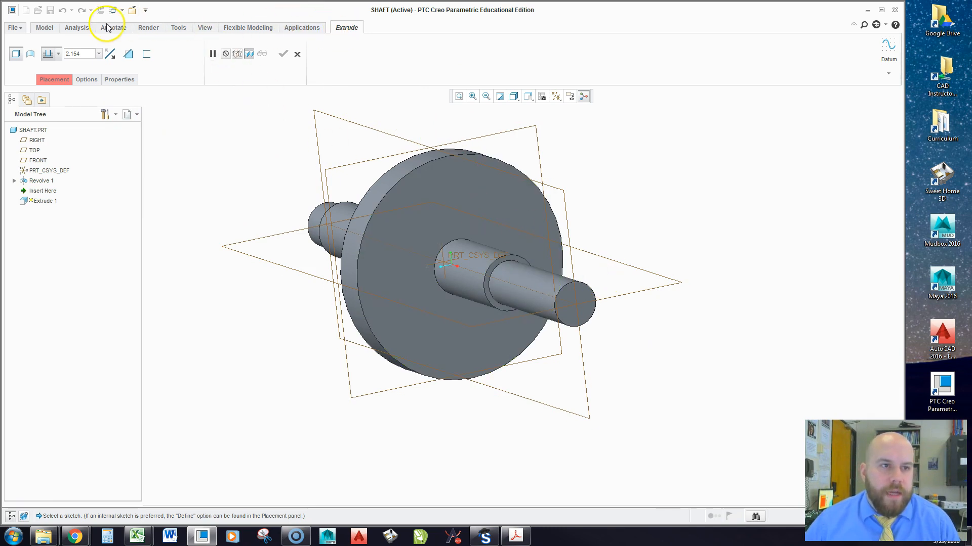
left_click(43, 28)
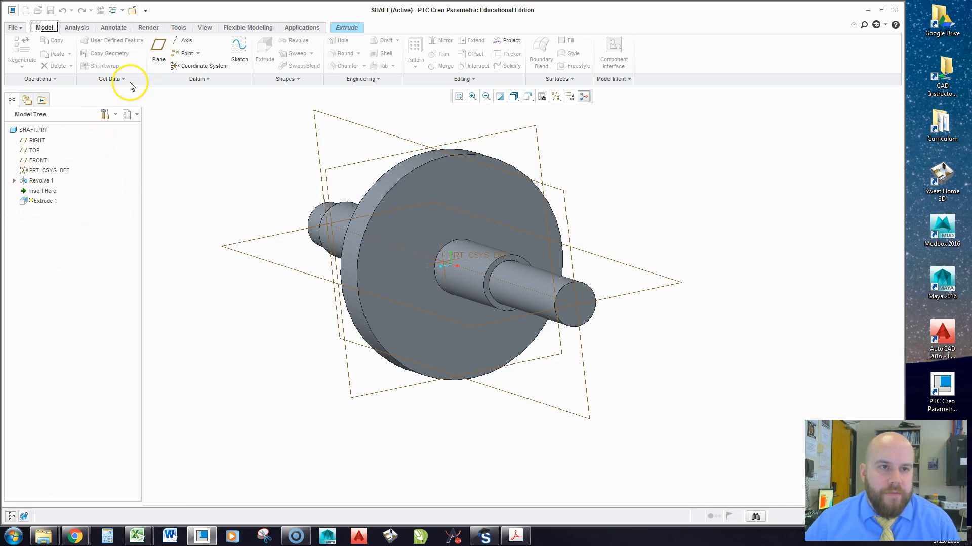
left_click(158, 51)
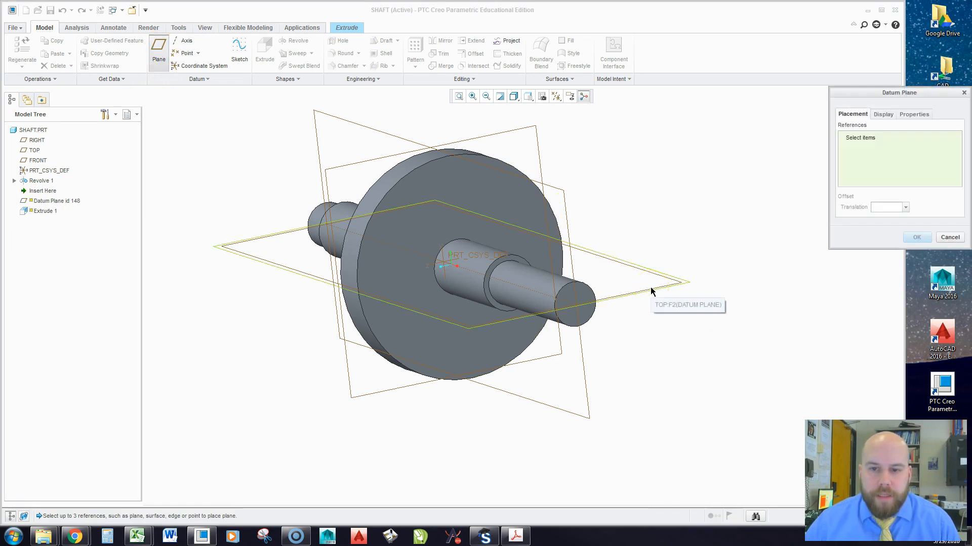
left_click(651, 292)
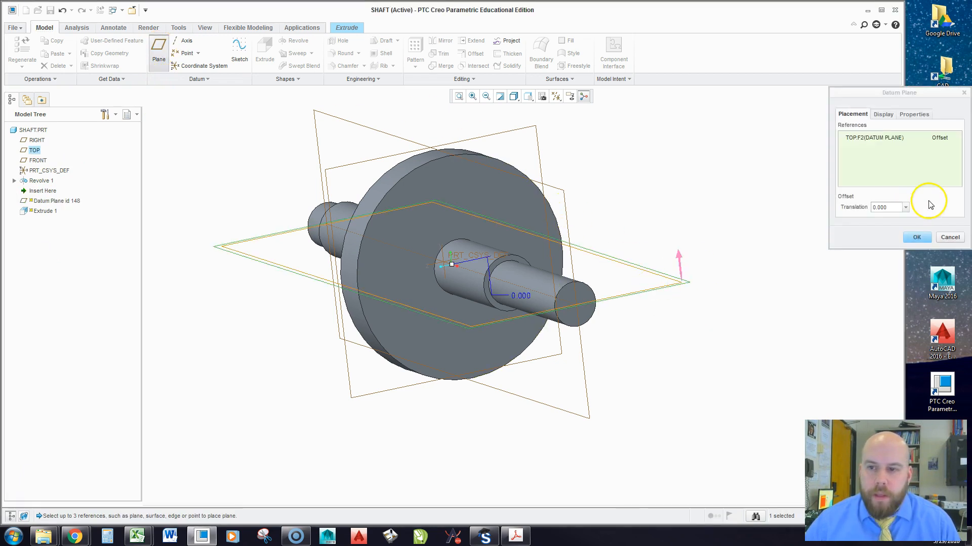
type(".3")
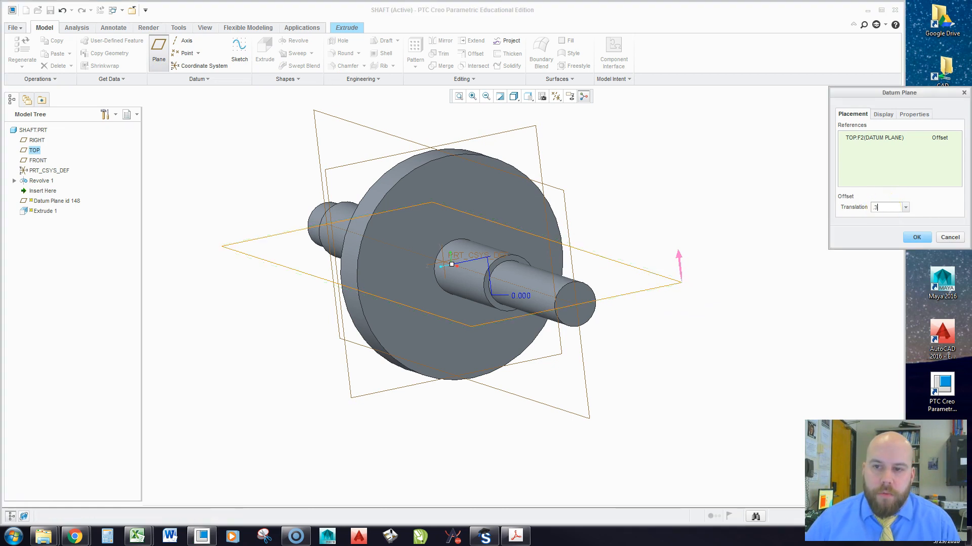
key("Return")
middle_click_drag(596, 304, 569, 292)
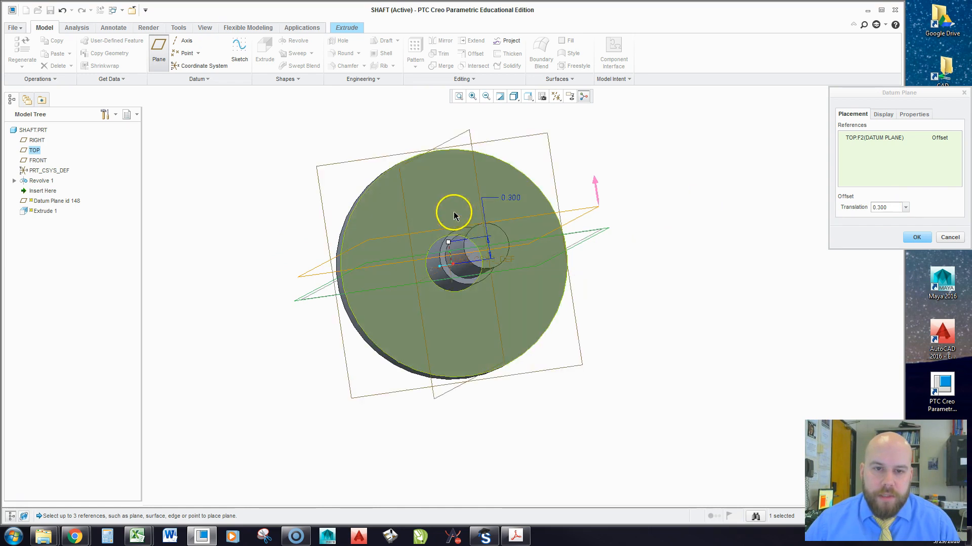
middle_click_drag(507, 255, 519, 272)
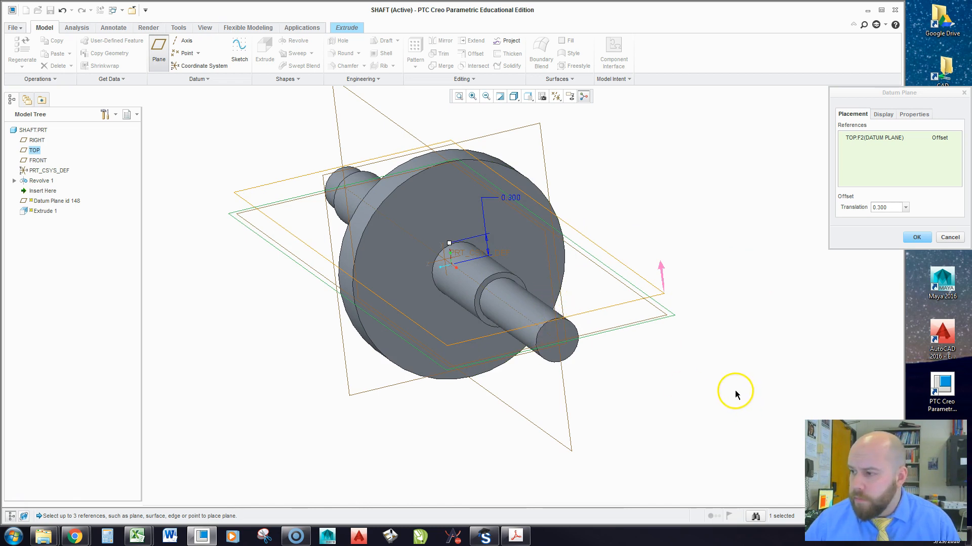
left_click(918, 238)
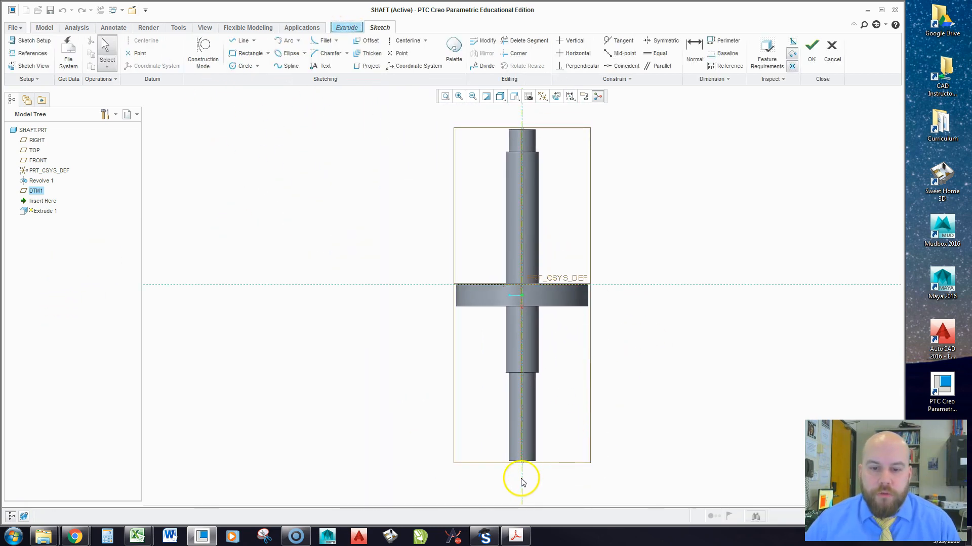
- Review the extrude sketch's plane, reference and orientation settings, then return to the sketch without altering them
scroll(522, 483, "down", 3)
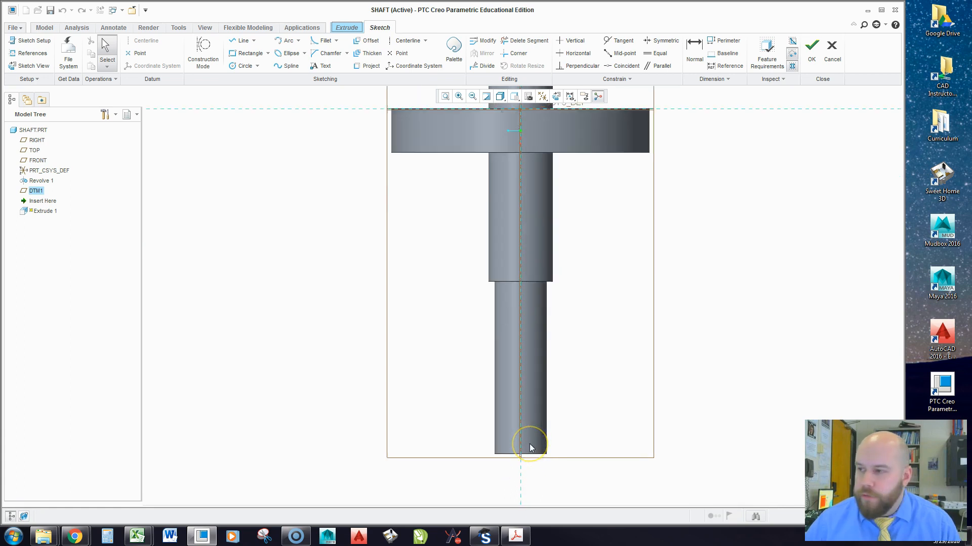
scroll(529, 448, "up", 2)
scroll(460, 258, "up", 1)
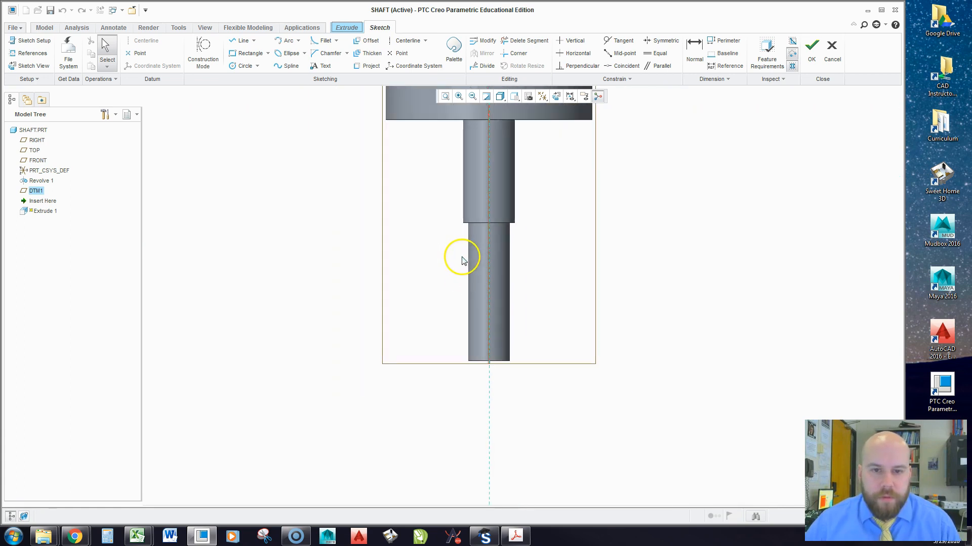
scroll(496, 343, "down", 1)
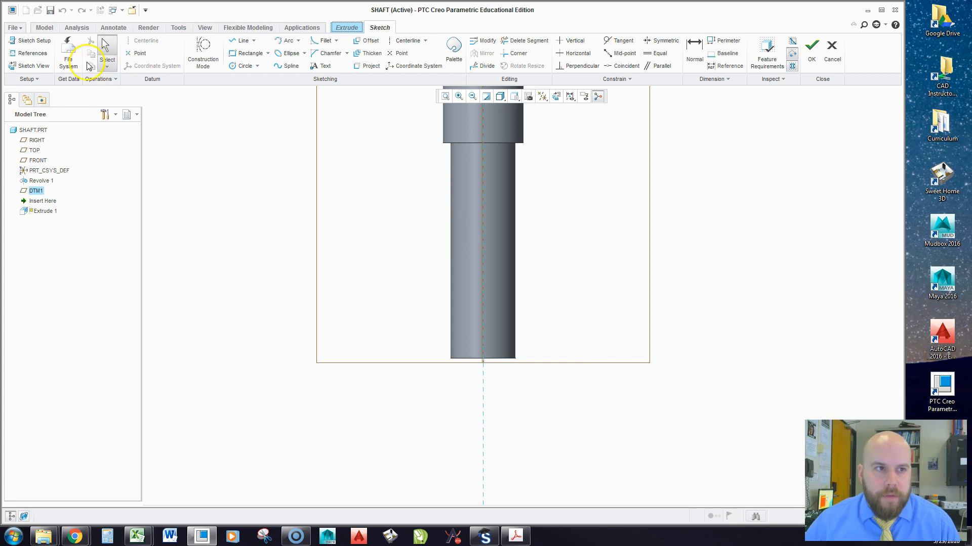
left_click(33, 41)
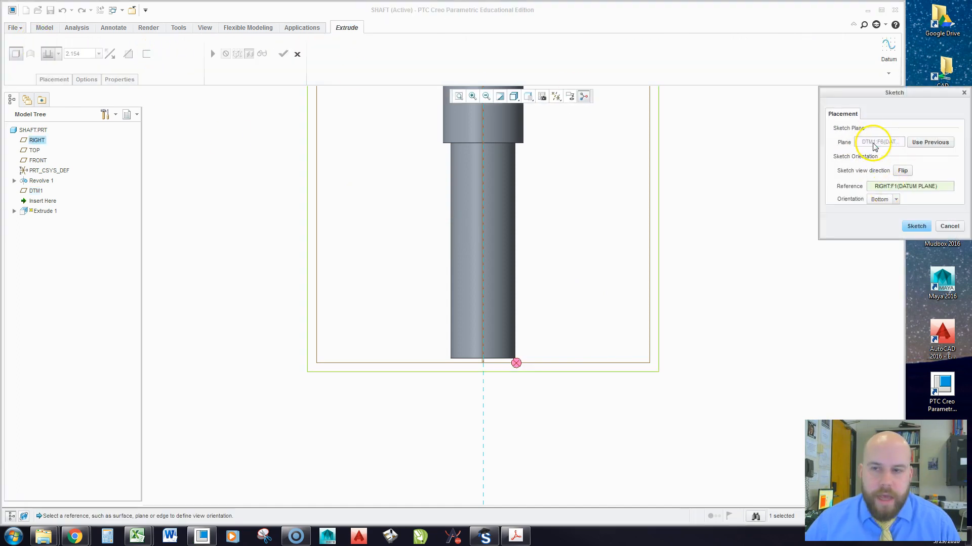
left_click(916, 226)
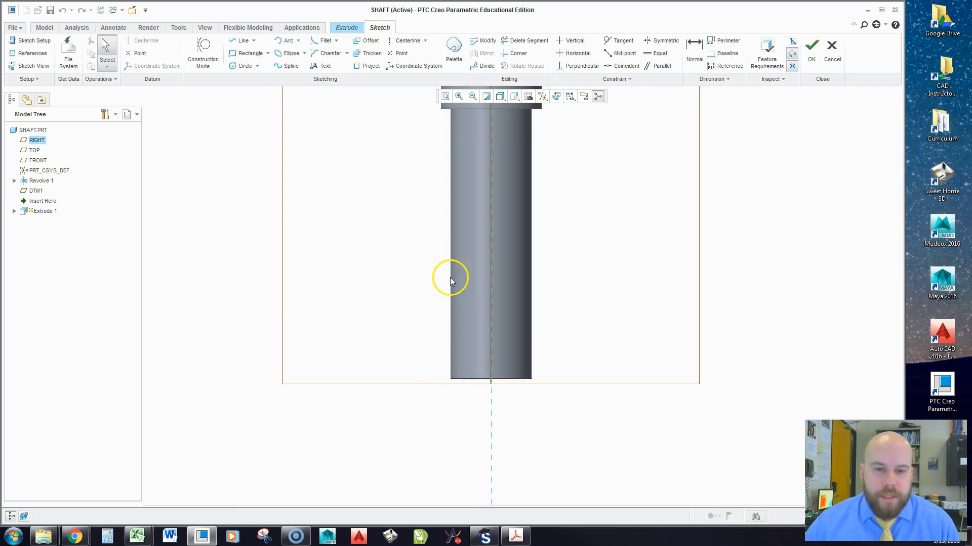
- Add the end face of the shaft's narrow section beyond the flange as a sketch reference
right_click(585, 326)
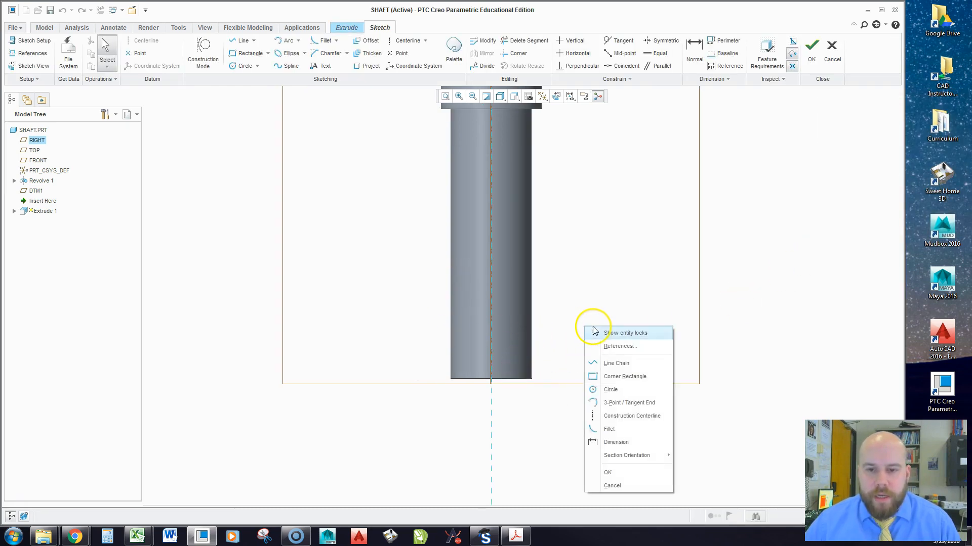
left_click(618, 347)
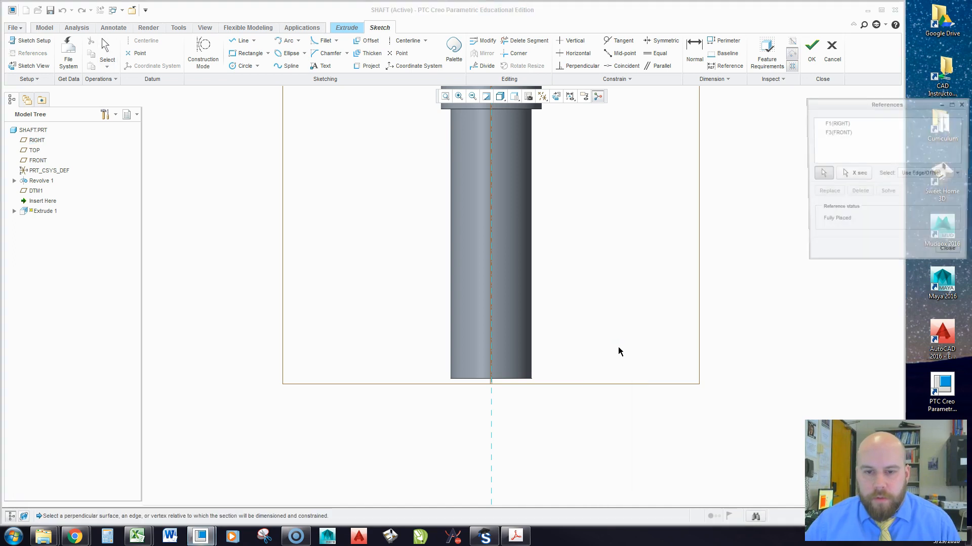
left_click(470, 380)
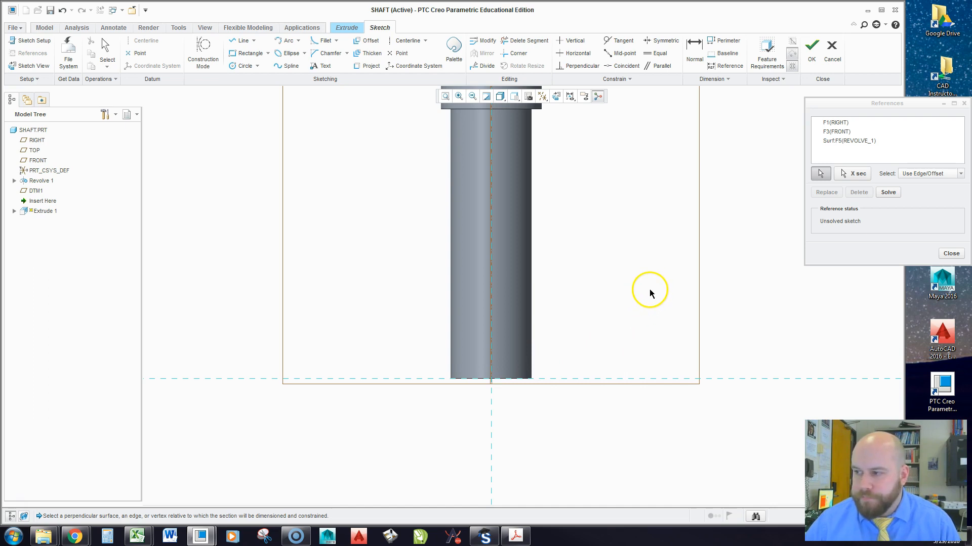
left_click(951, 254)
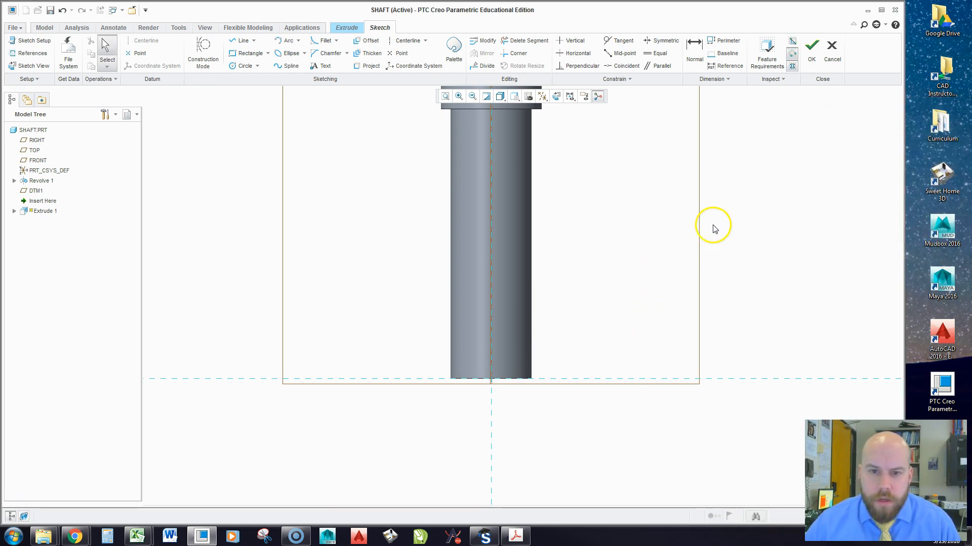
- Sketch a circle about 0.28 in diameter on the shaft's centerline, about 0.6 from the end reference
left_click(240, 67)
left_click(491, 296)
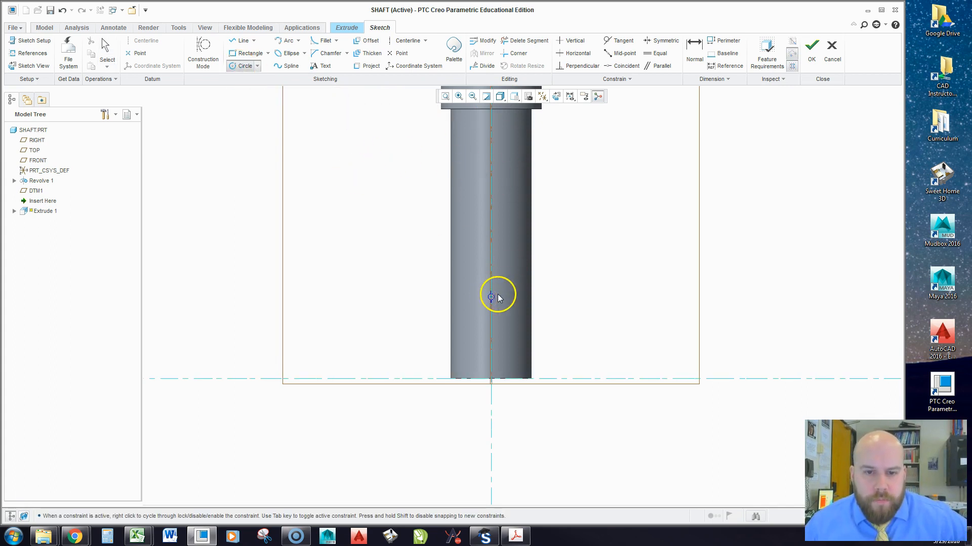
left_click(509, 289)
middle_click(611, 229)
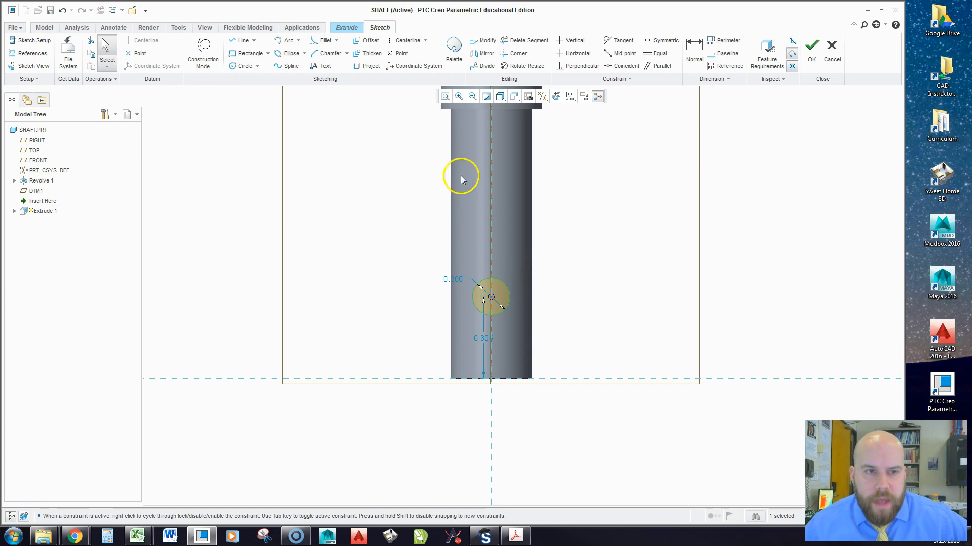
- Sketch connected lines from the circle's side down to the end reference, across it, and back up to the circle's opposite side
left_click(241, 42)
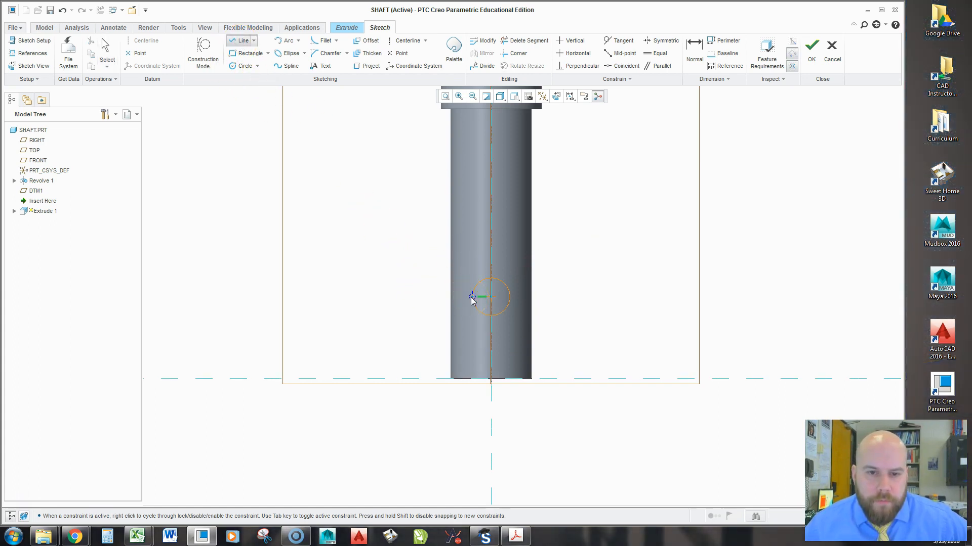
left_click(473, 379)
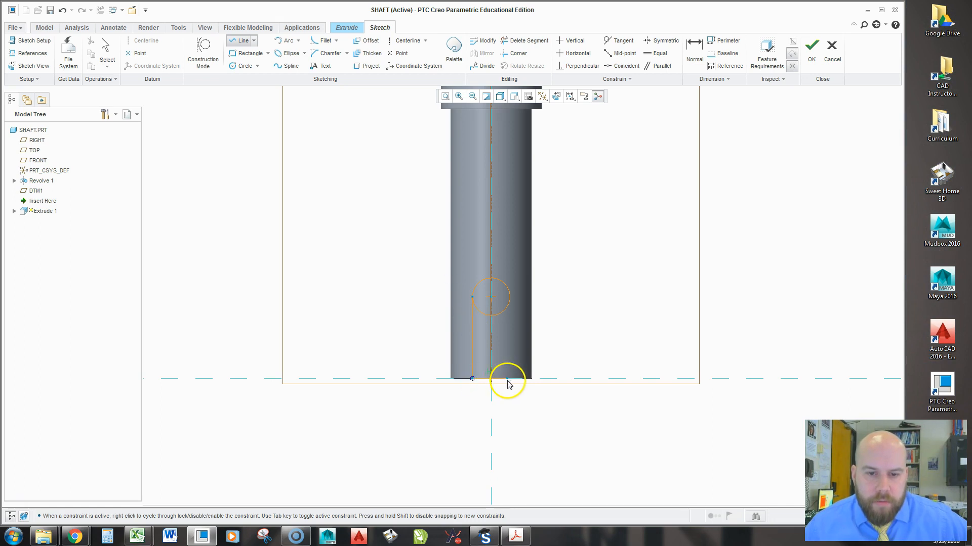
left_click(513, 380)
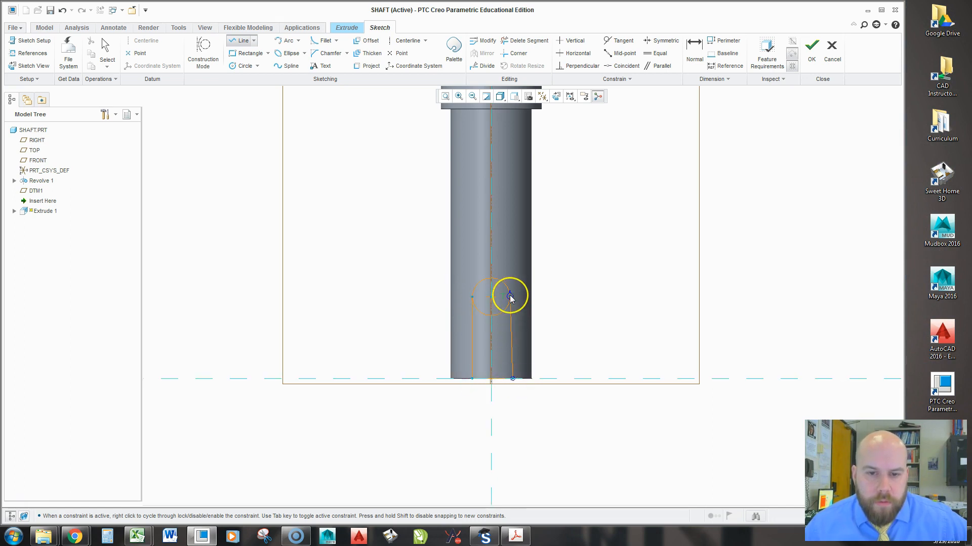
left_click(510, 298)
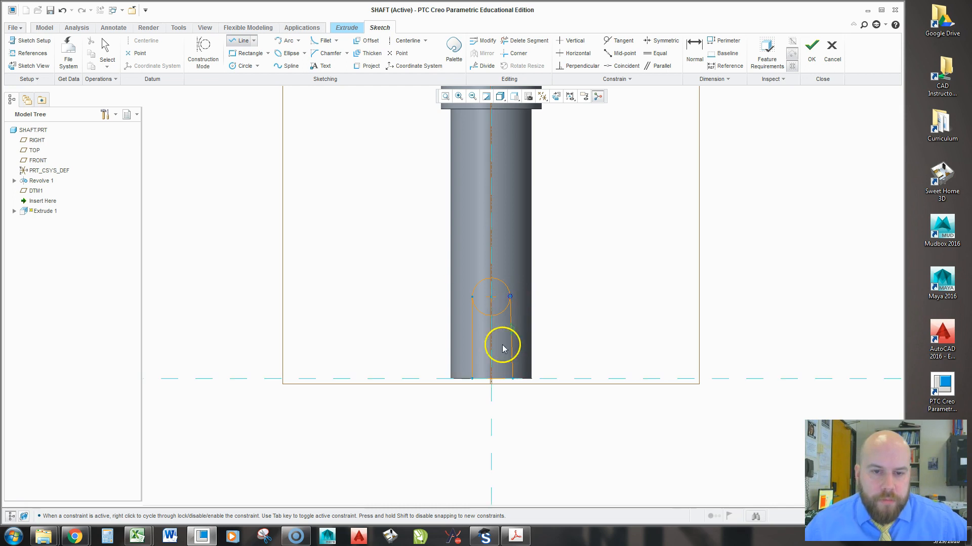
scroll(517, 382, "up", 5)
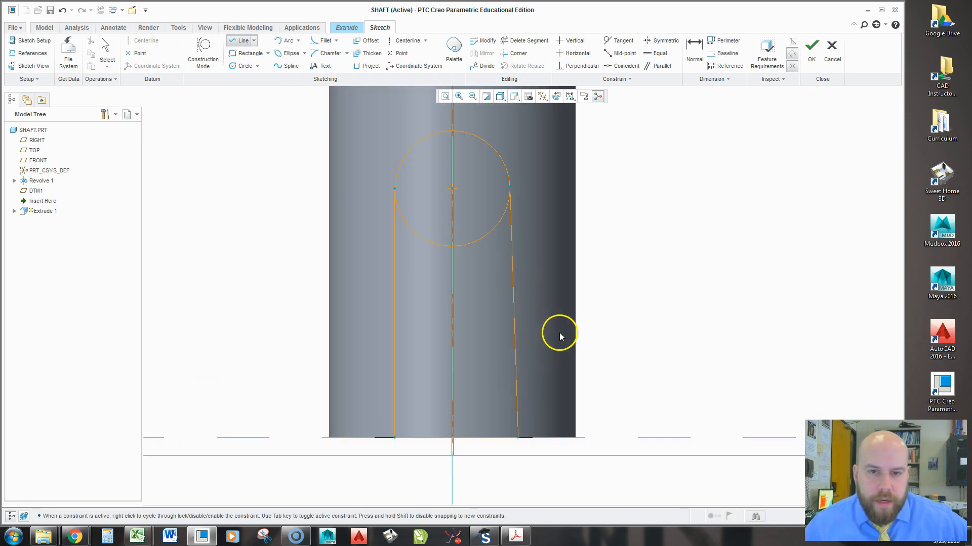
middle_click(557, 289)
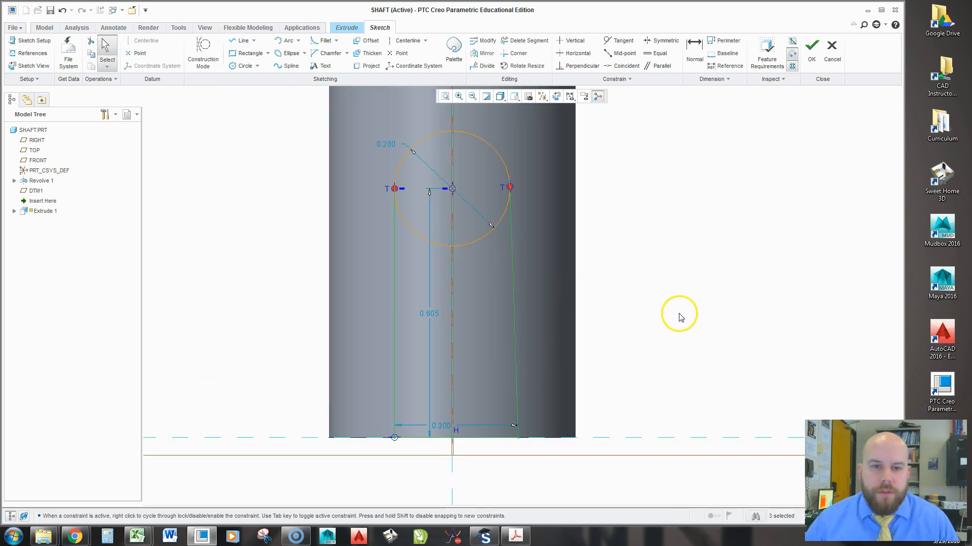
- Constrain the slanted side line of the keyway profile to be vertical
left_click(570, 45)
left_click(514, 273)
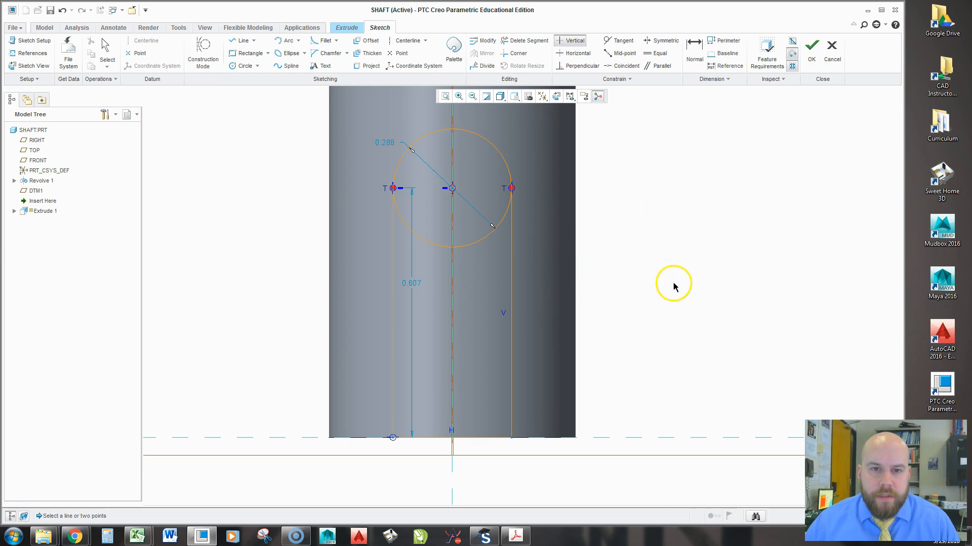
scroll(672, 314, "down", 2)
key("Escape")
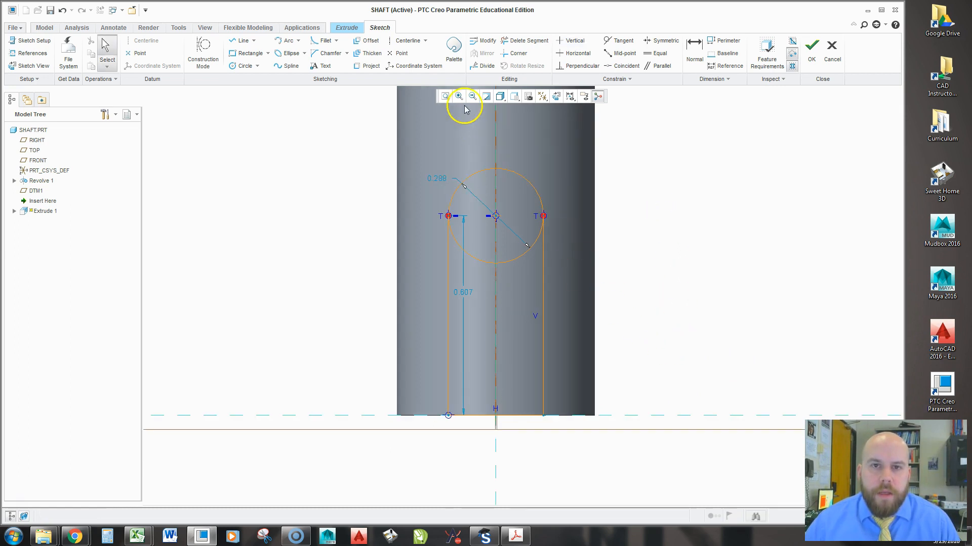
left_click(521, 40)
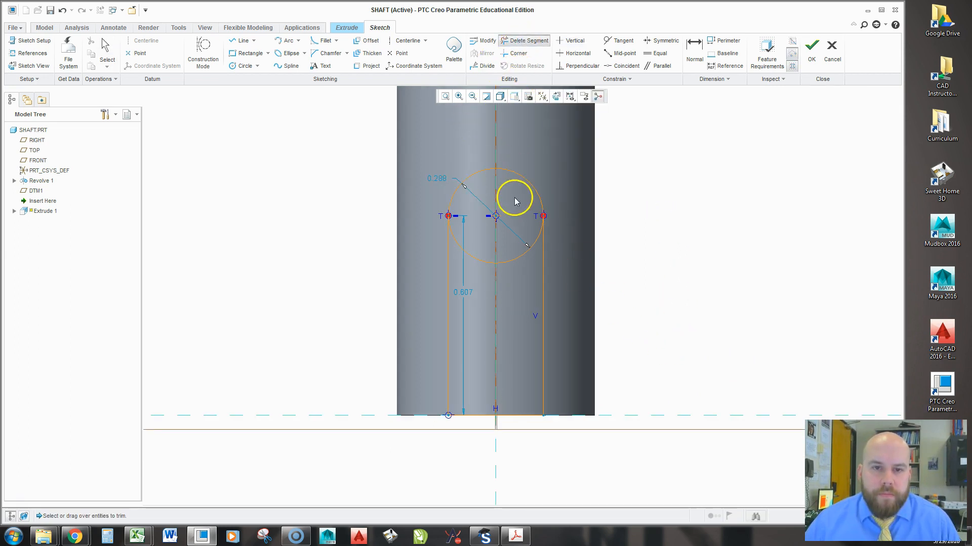
mouse_move(518, 283)
left_mouse_down()
mouse_move(518, 260)
mouse_move(501, 234)
mouse_move(472, 260)
mouse_move(475, 277)
left_mouse_up()
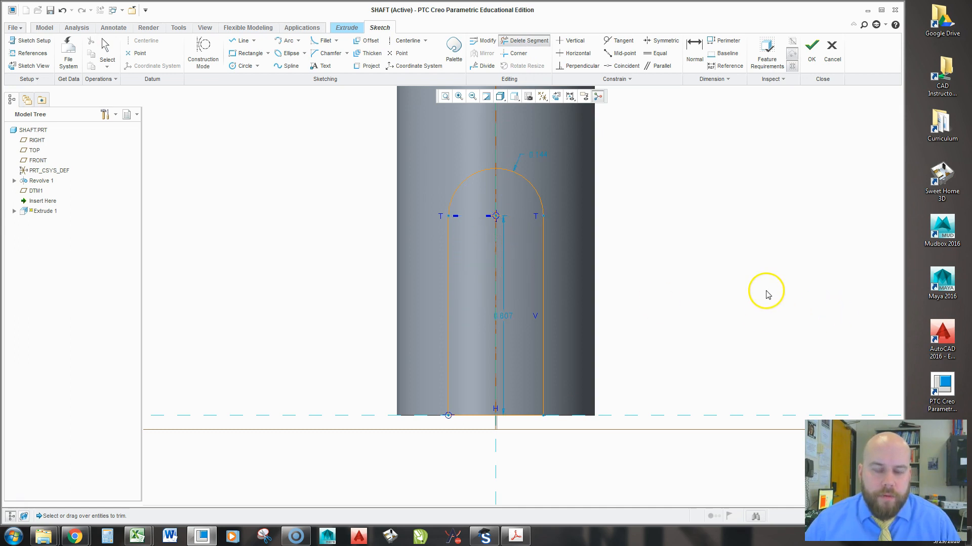
key("ctrl+z")
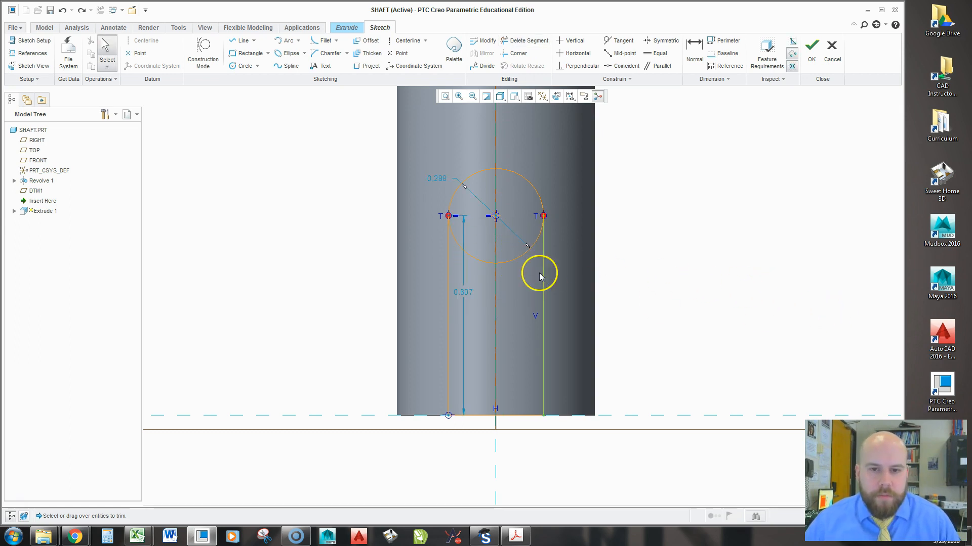
left_click(521, 43)
left_click(524, 256)
left_click(478, 261)
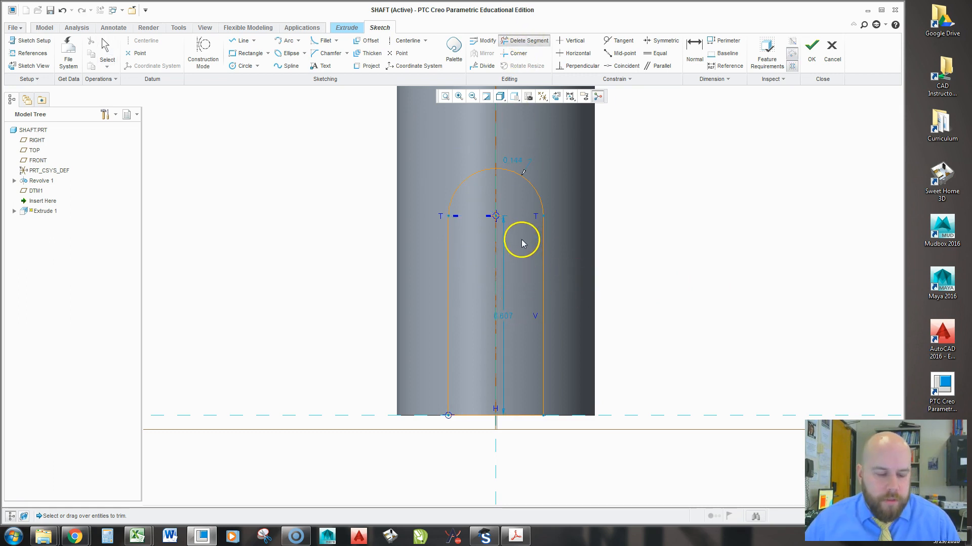
key("ctrl+z")
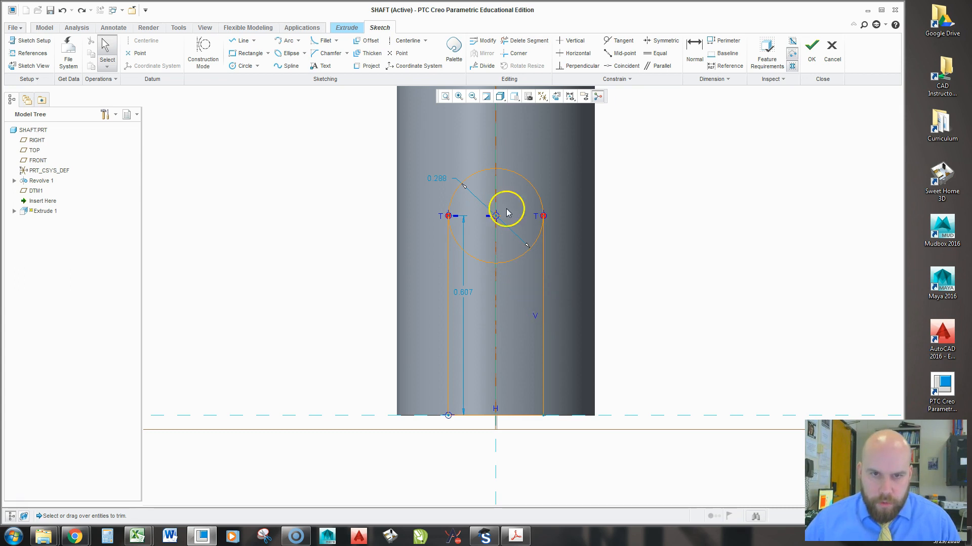
left_click(522, 41)
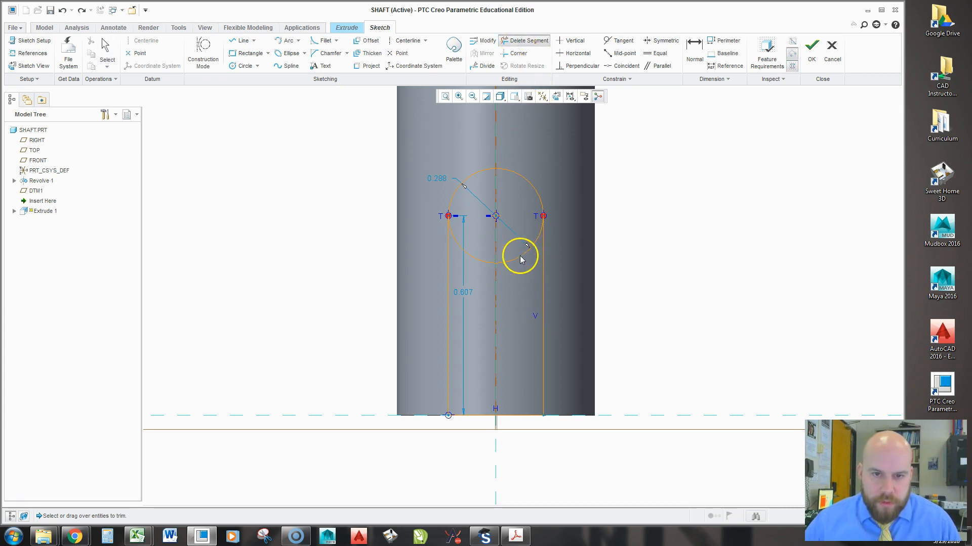
mouse_move(517, 291)
left_mouse_down()
mouse_move(519, 236)
mouse_move(504, 228)
mouse_move(473, 263)
left_mouse_up()
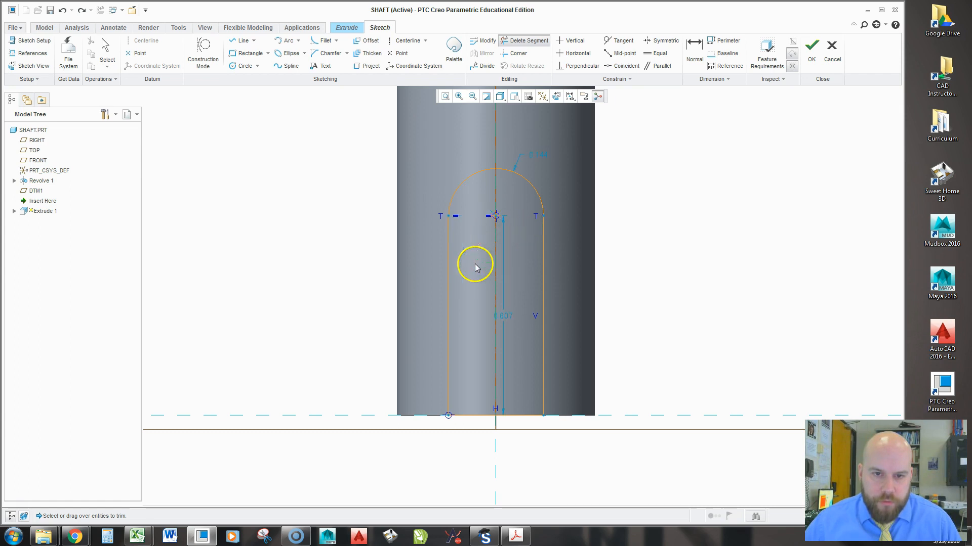
key("ctrl+z")
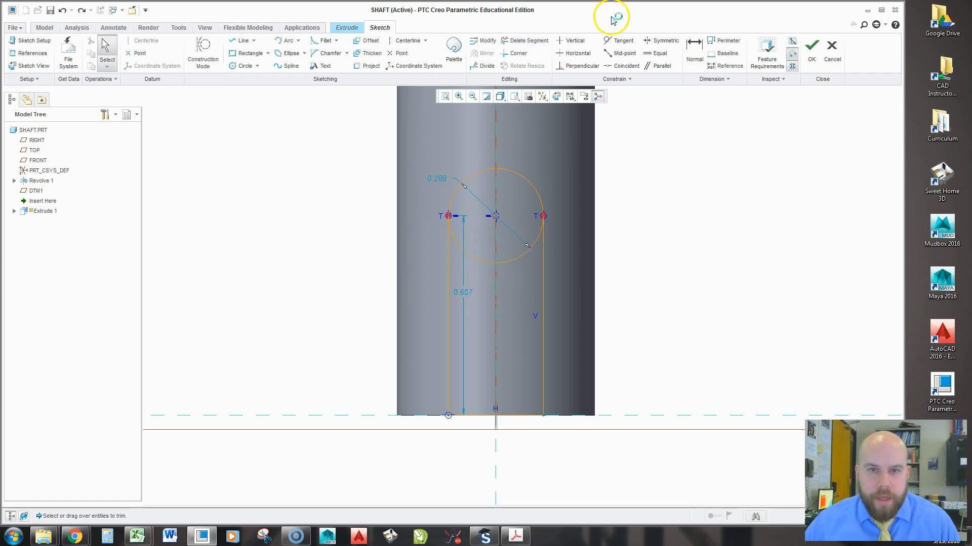
- Trim away the half of the circle lying inside the keyway profile, leaving only the rounded end
left_click(527, 40)
mouse_move(524, 286)
left_mouse_down()
mouse_move(511, 230)
mouse_move(496, 218)
left_mouse_up()
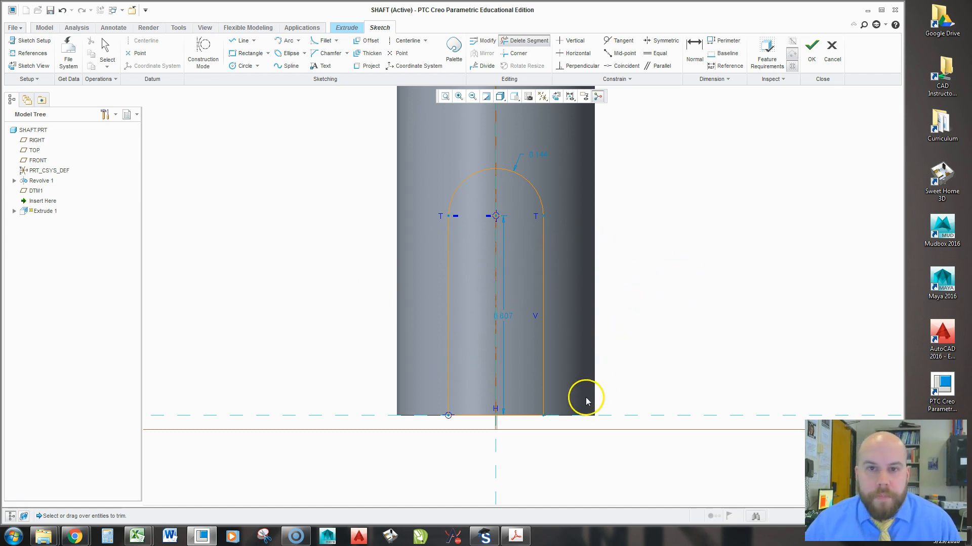
scroll(581, 396, "down", 1)
- Dimension the keyway profile's width and its overall length from the arc's peak to the end reference
left_click(698, 54)
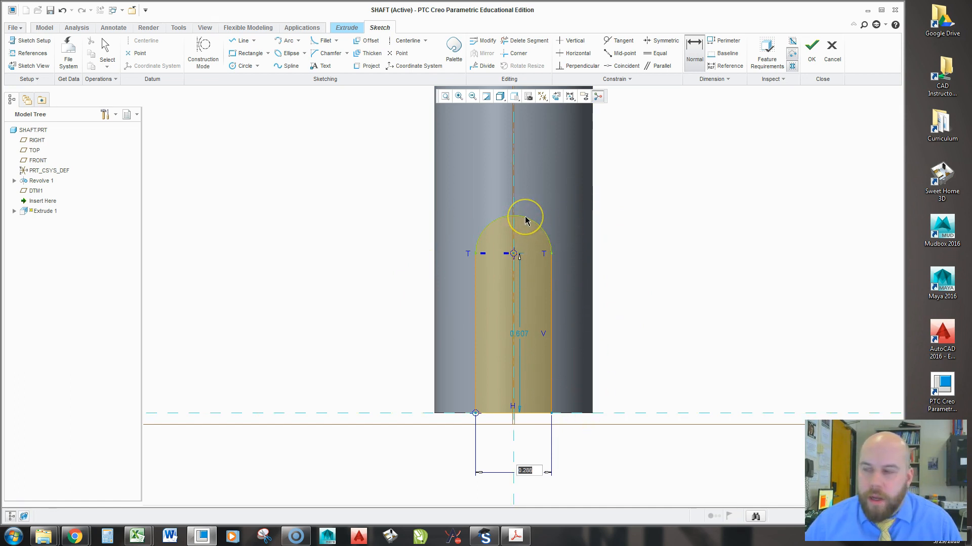
left_click(557, 401)
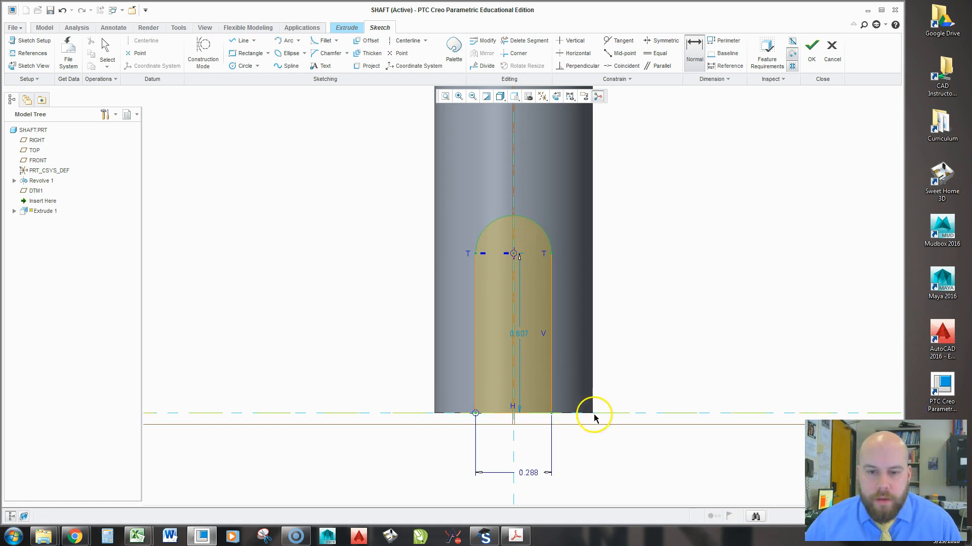
middle_click(661, 339)
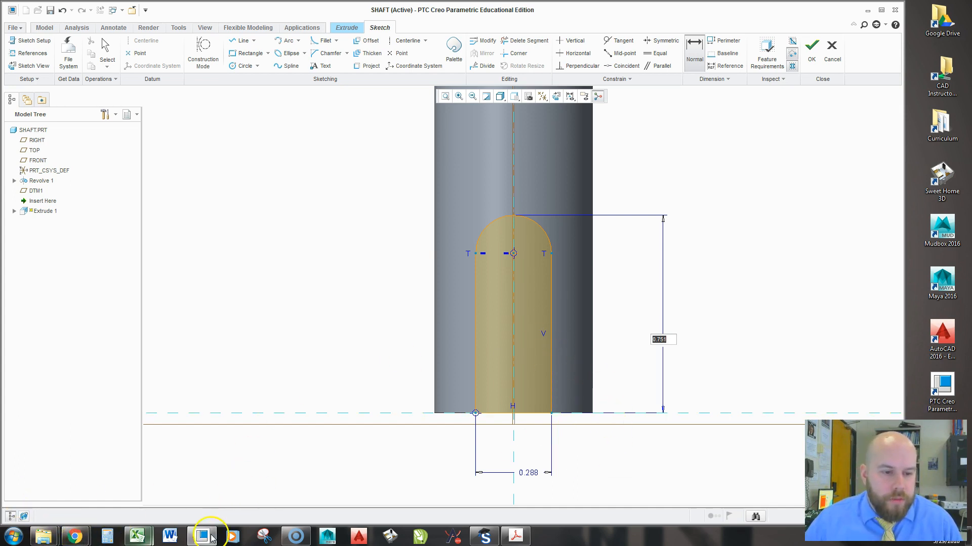
- Check the keyway dimensions in Fig. 7.14 of the LESSON 7-SHAFT PDF, then return to the Creo sketch
left_click(43, 537)
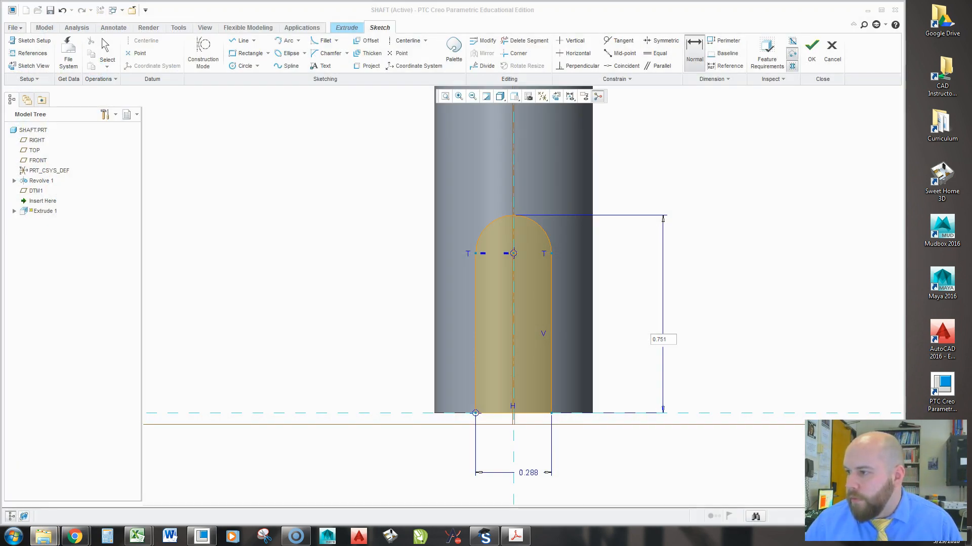
scroll(516, 233, "down", 7)
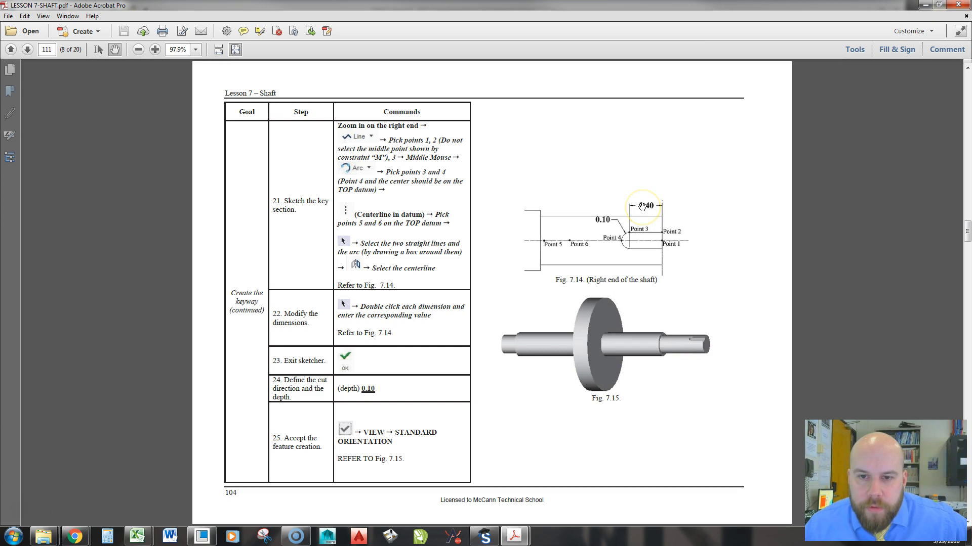
left_click(922, 6)
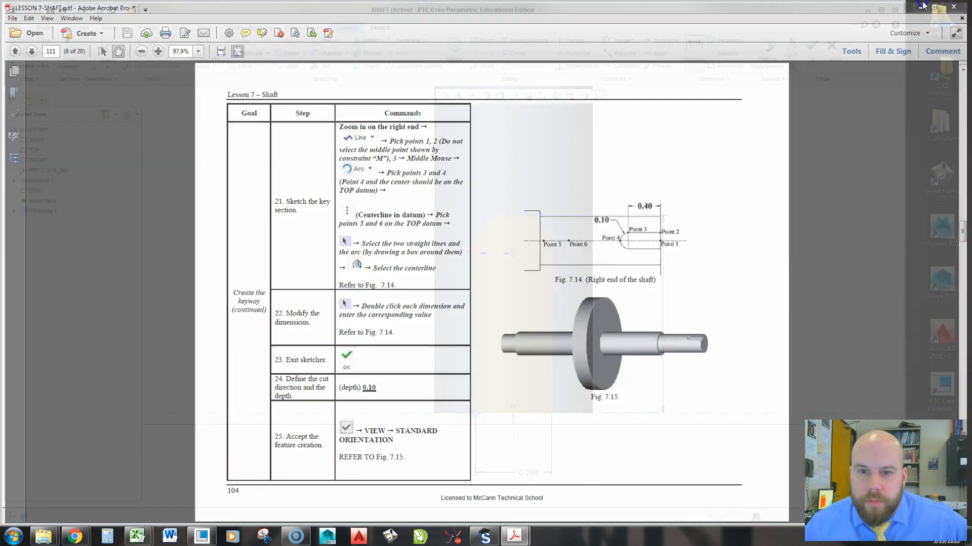
- Replace the keyway's overall length dimension with one from the arc's center to the end reference
middle_click(734, 270)
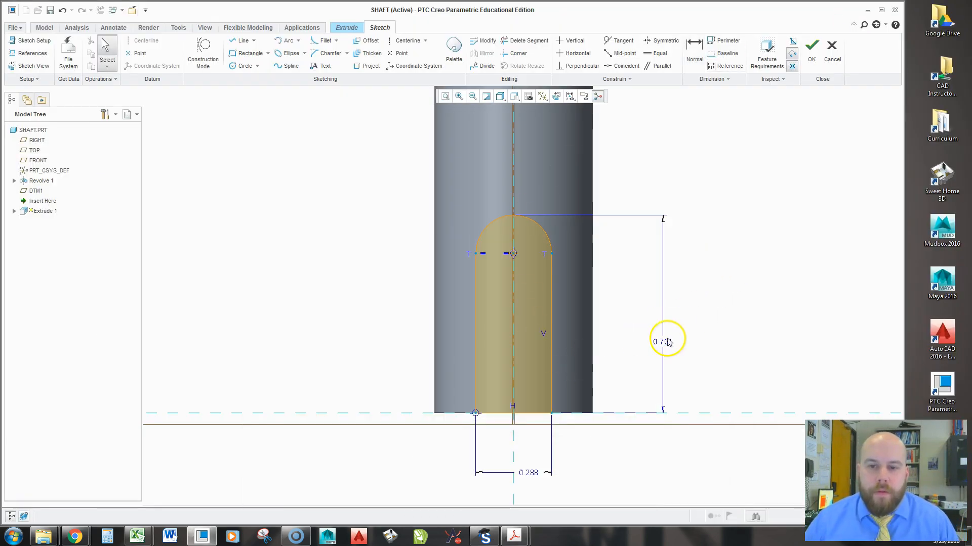
left_click(665, 344)
key("Delete")
left_click(694, 48)
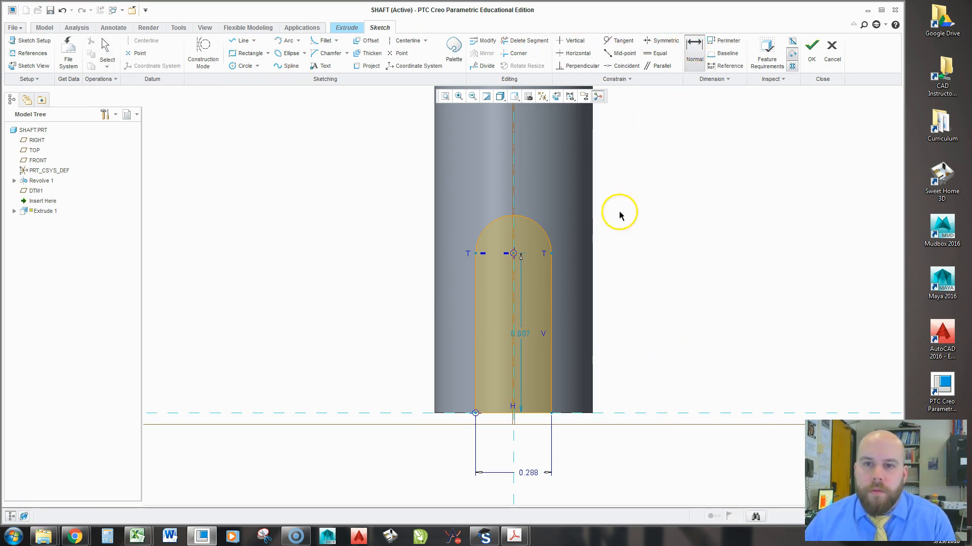
left_click(514, 253)
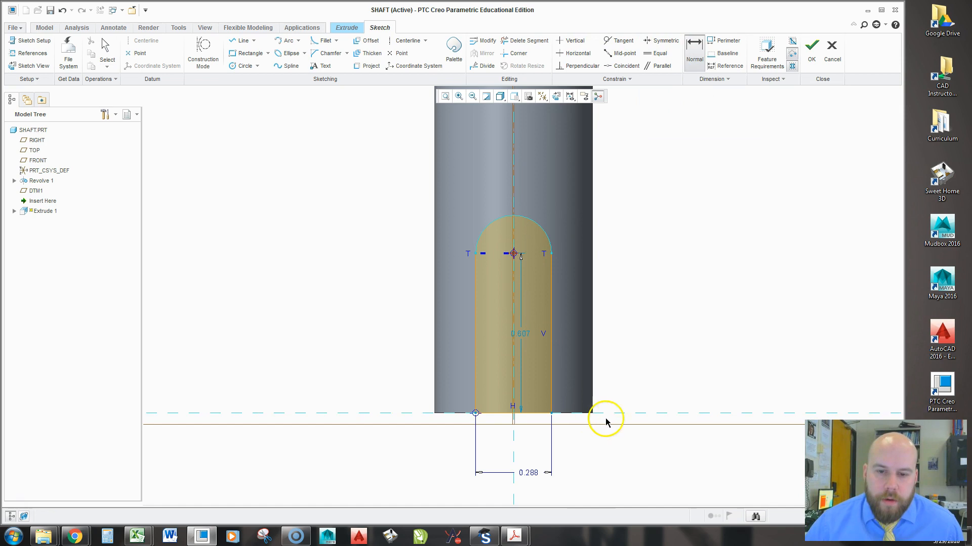
left_click(626, 413)
key("Return")
middle_click(647, 270)
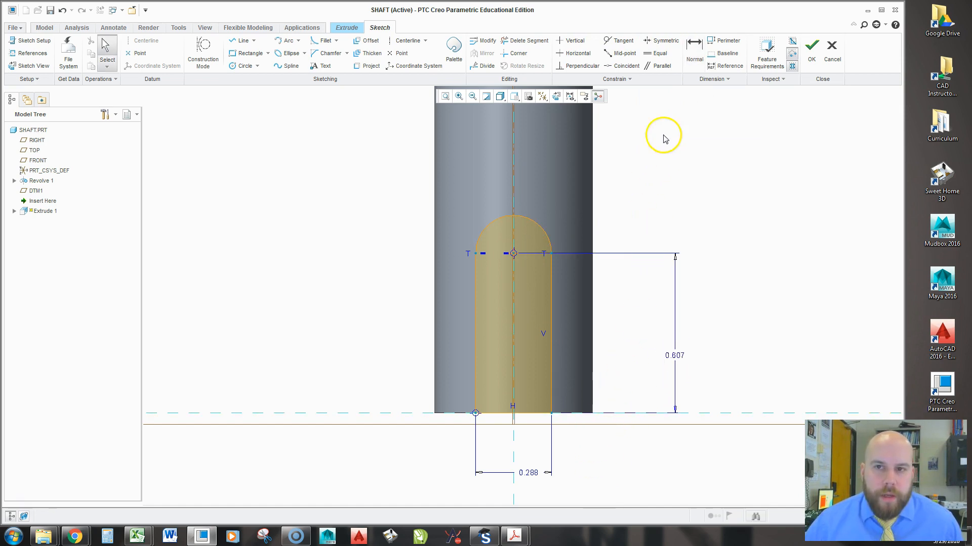
- Replace the keyway's width dimension with a radius dimension of 0.1 on the rounded end
left_click(527, 473)
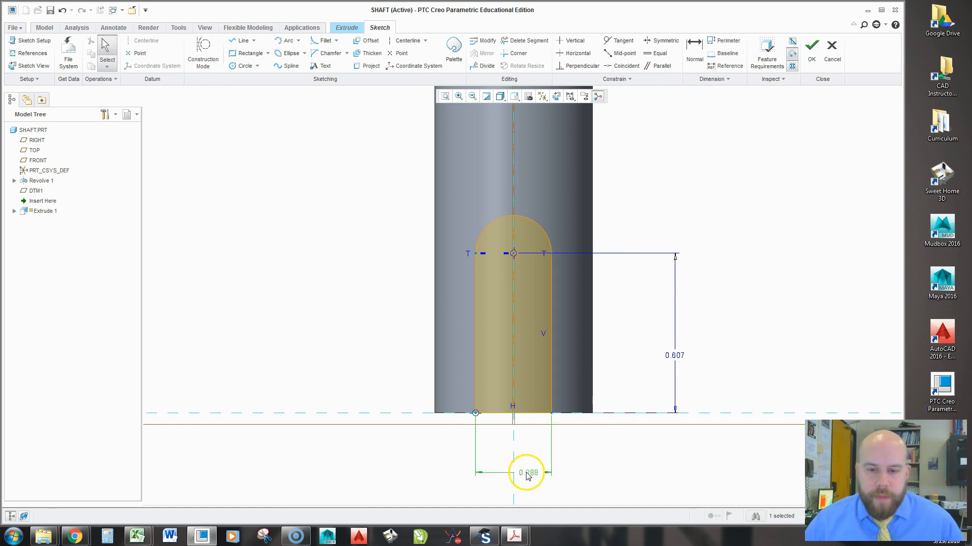
key("Delete")
left_click(694, 51)
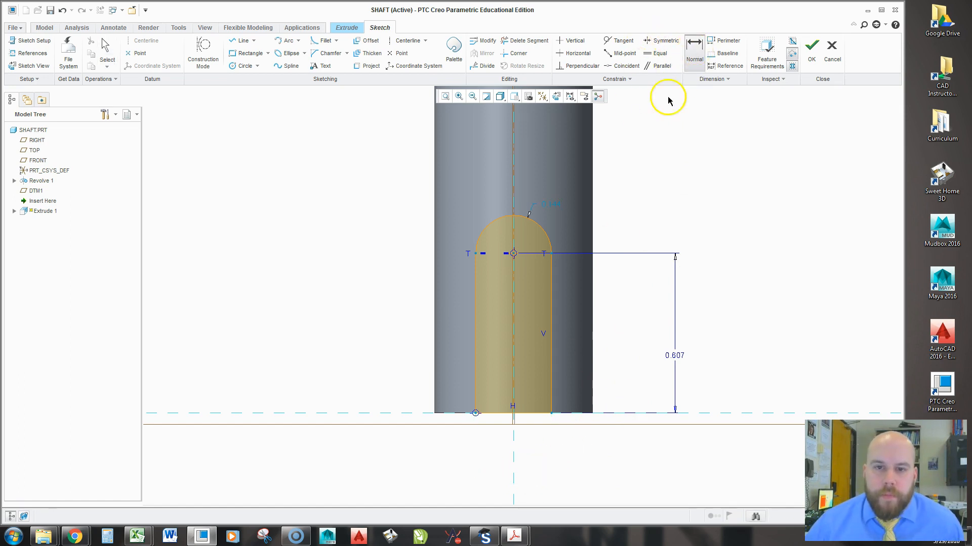
left_click(546, 232)
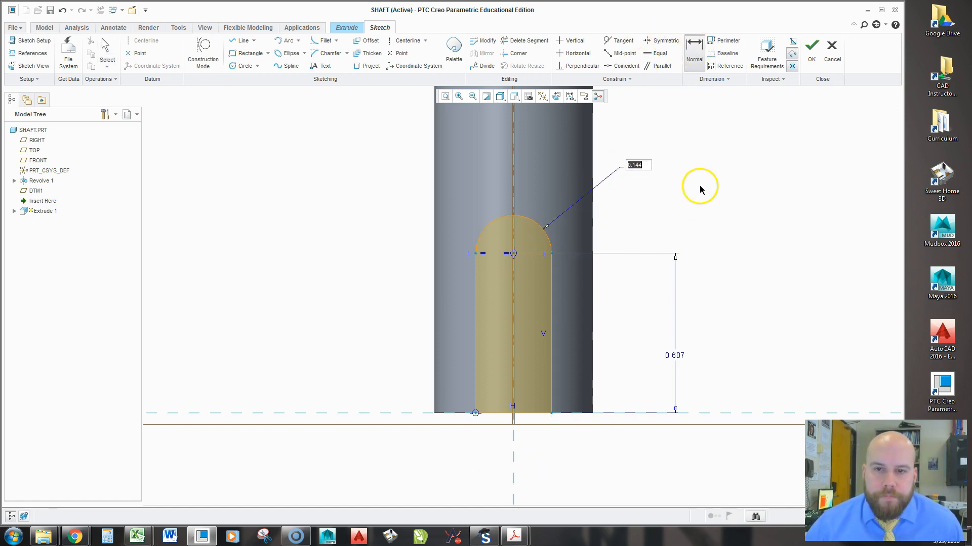
middle_click(641, 167)
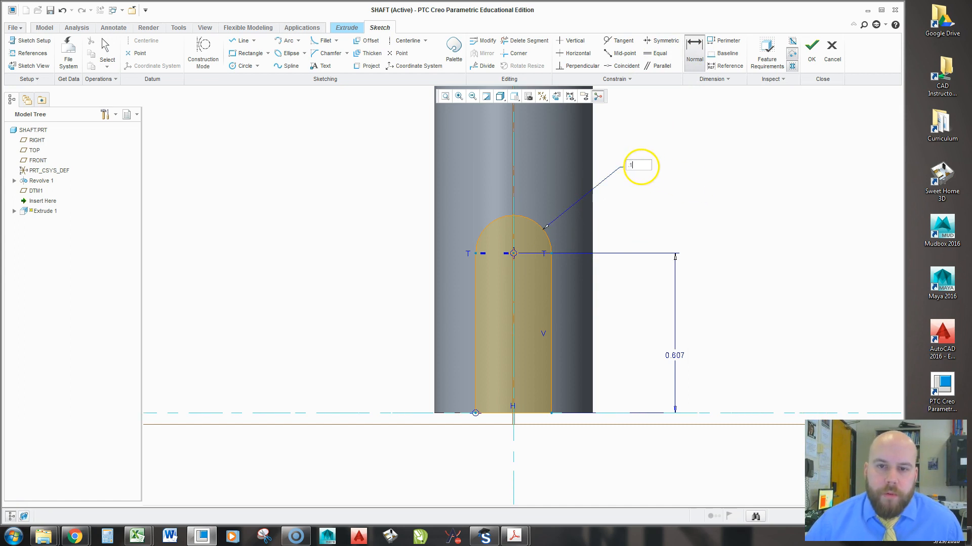
key("Return")
- Set the distance from the arc's center to the end reference to 0.4
double_click(659, 354)
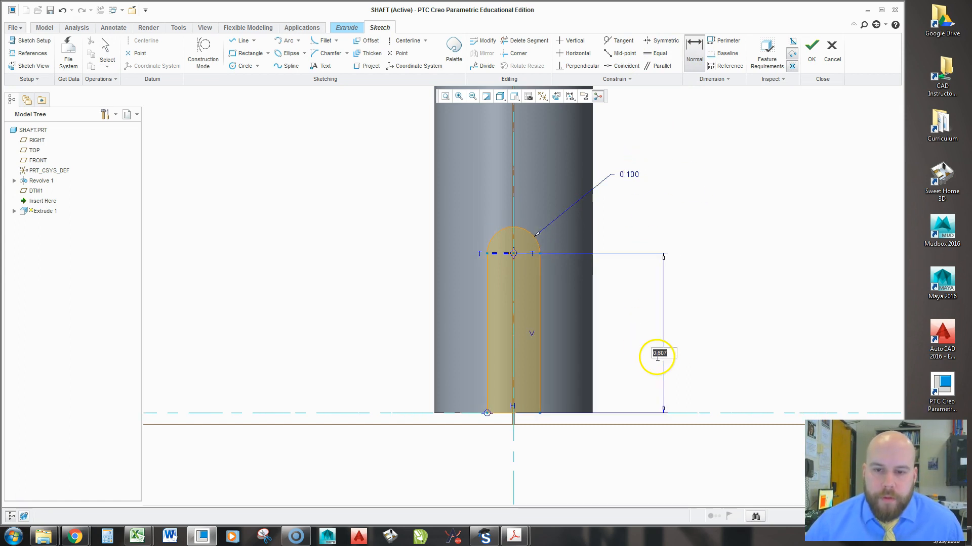
type(".4")
key("Return")
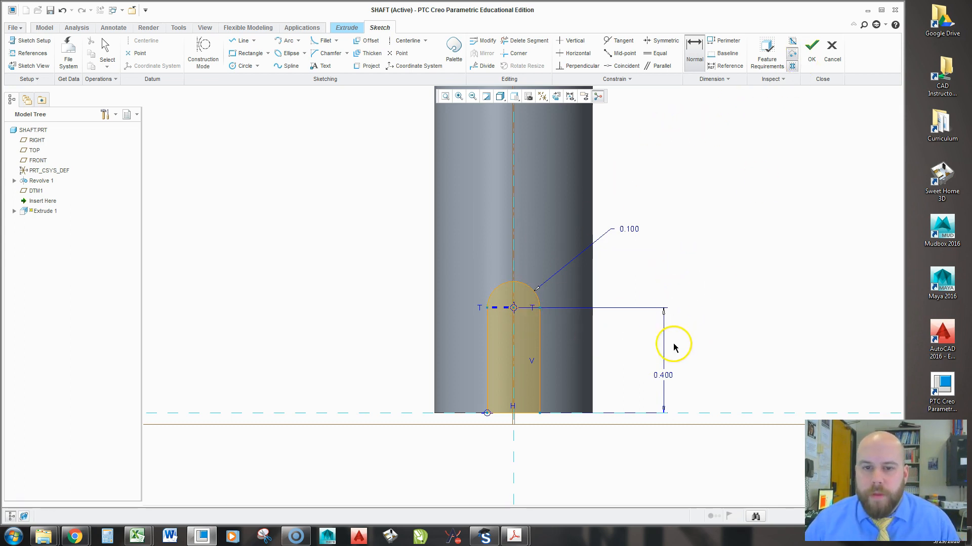
- Finish the keyway sketch and inspect the extrude preview on the shaft in 3D
middle_click_drag(675, 342, 674, 315)
left_click(811, 48)
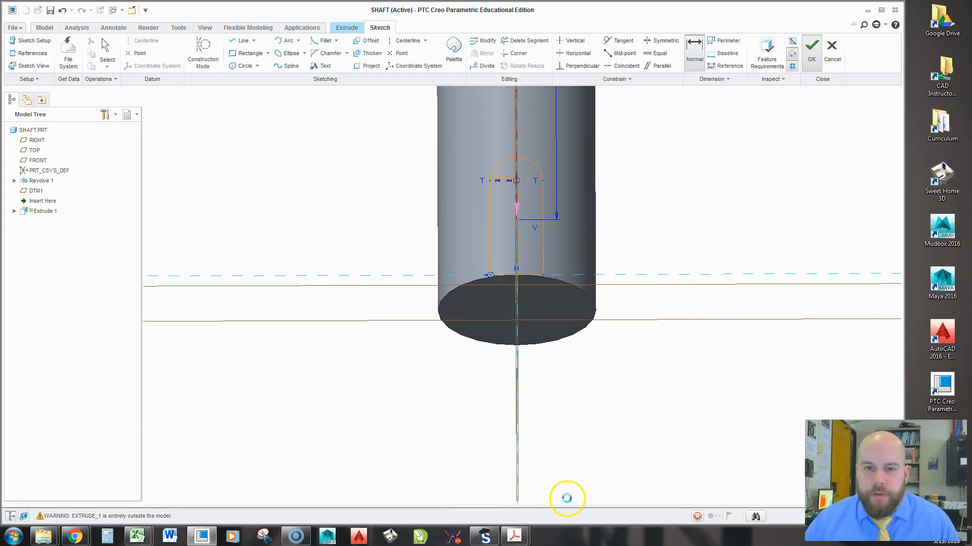
mouse_move(603, 415)
middle_mouse_down()
mouse_move(576, 369)
mouse_move(596, 356)
mouse_move(559, 375)
middle_mouse_up()
scroll(508, 407, "up", 3)
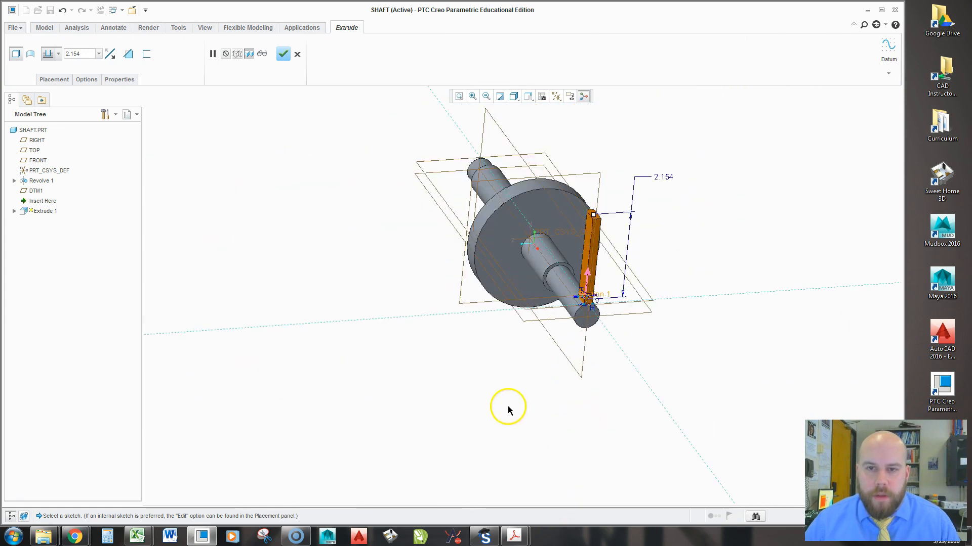
- Reverse the keyway extrusion into the shaft, make it remove material, and set its depth to 0.2
scroll(579, 279, "down", 3)
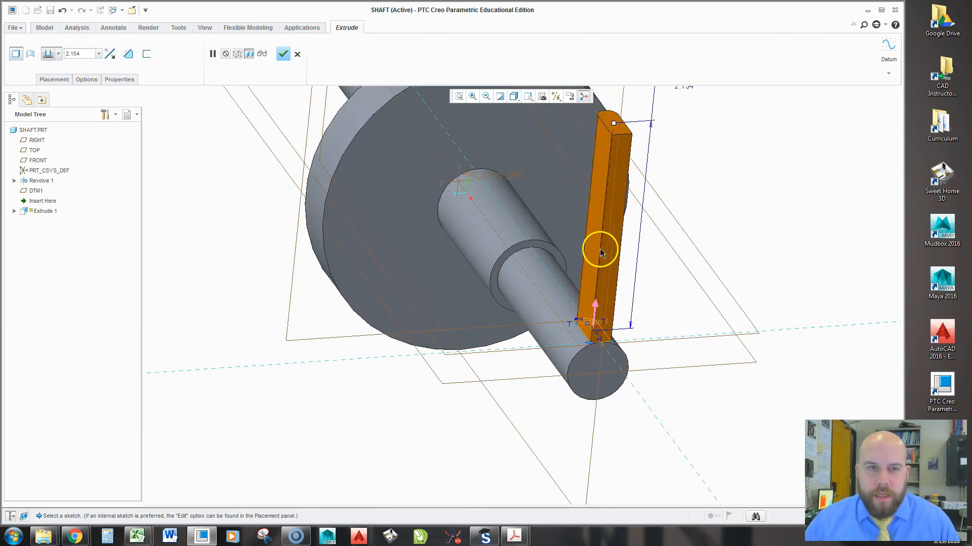
left_click(109, 55)
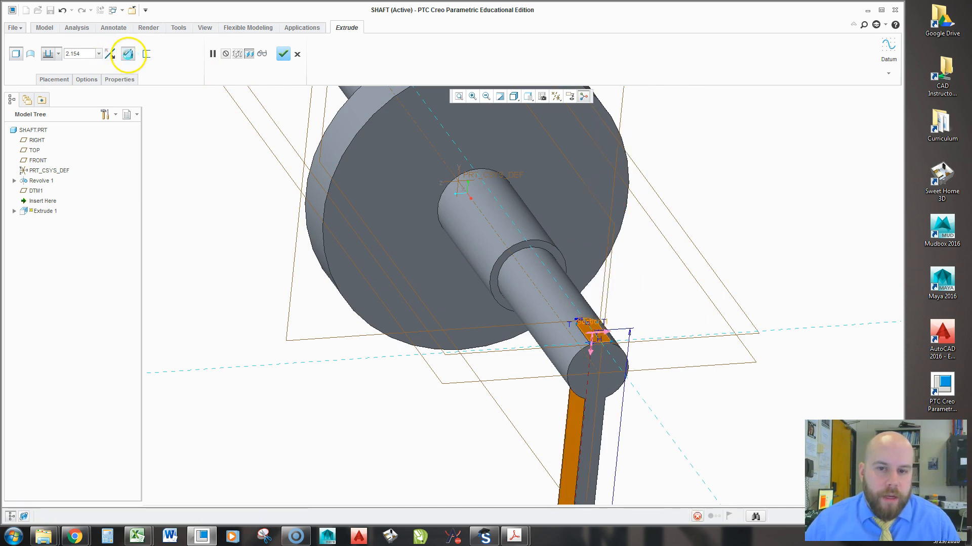
left_click(128, 54)
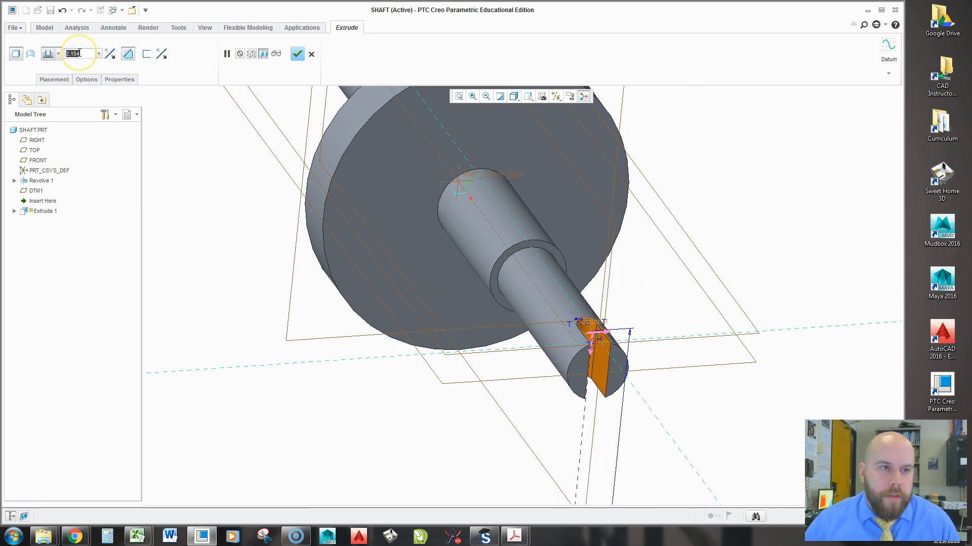
key("BackSpace")
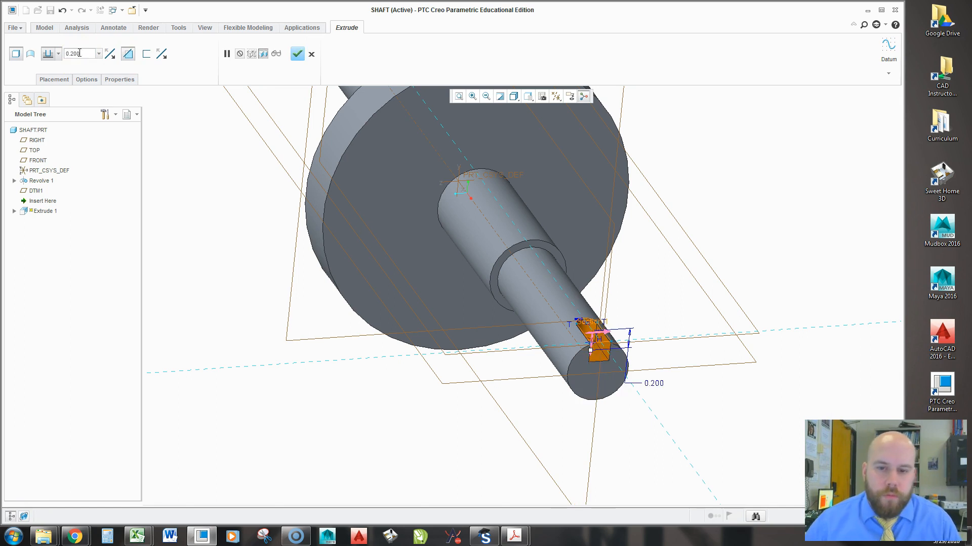
- Inspect the keyway cut preview at the shaft's end and complete the extruded cut
scroll(600, 358, "down", 3)
middle_click_drag(595, 360, 582, 348)
scroll(609, 392, "up", 3)
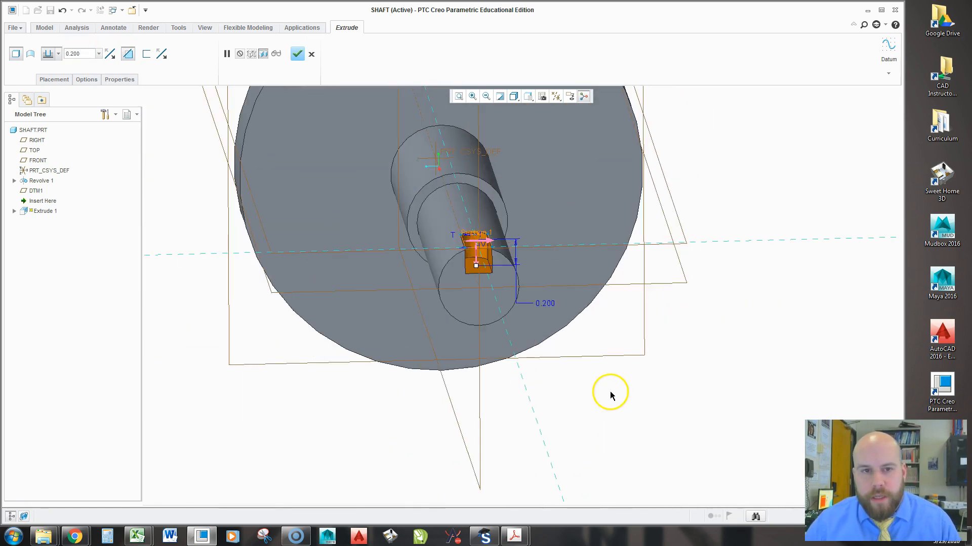
scroll(451, 235, "down", 6)
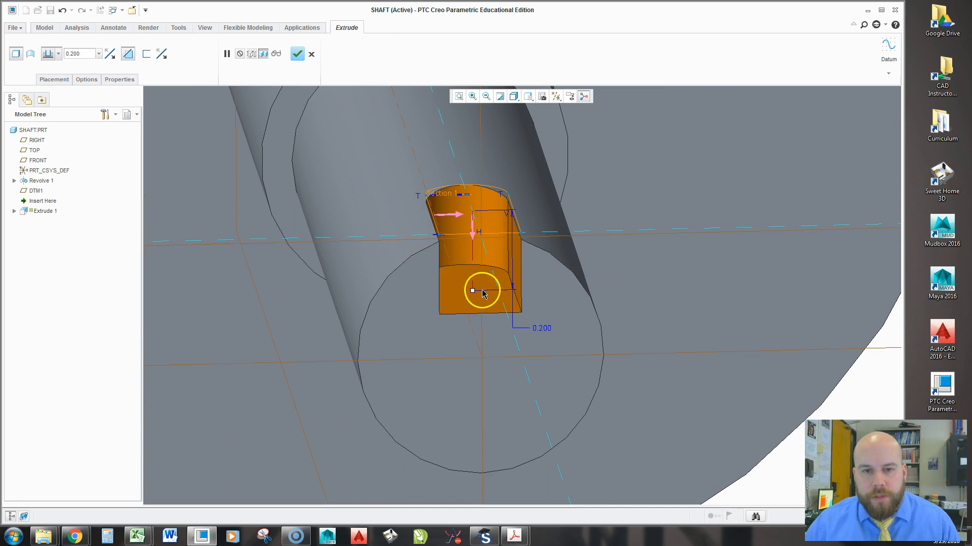
scroll(458, 323, "up", 2)
middle_click_drag(496, 328, 464, 321)
scroll(442, 276, "up", 2)
scroll(572, 335, "down", 2)
scroll(586, 354, "down", 2)
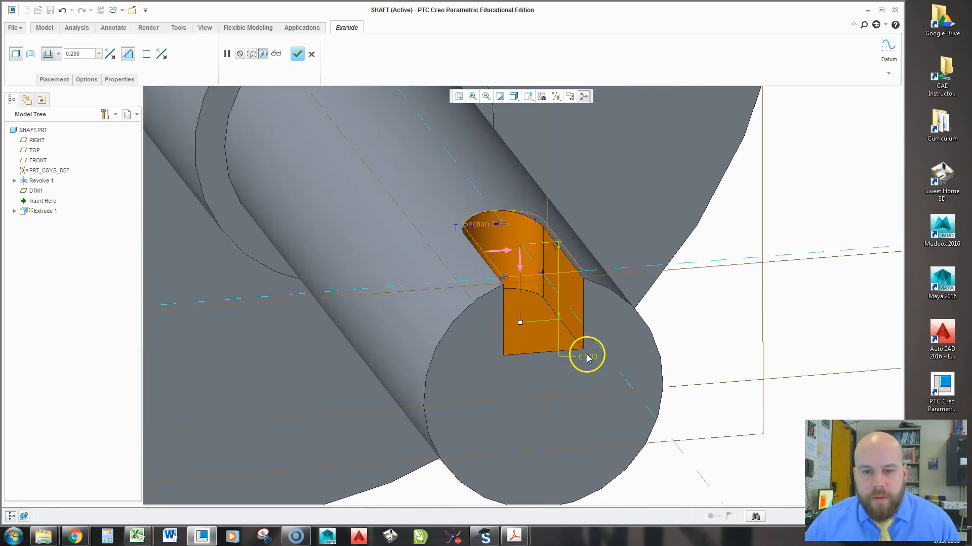
middle_click_drag(601, 358, 605, 348)
scroll(605, 349, "up", 4)
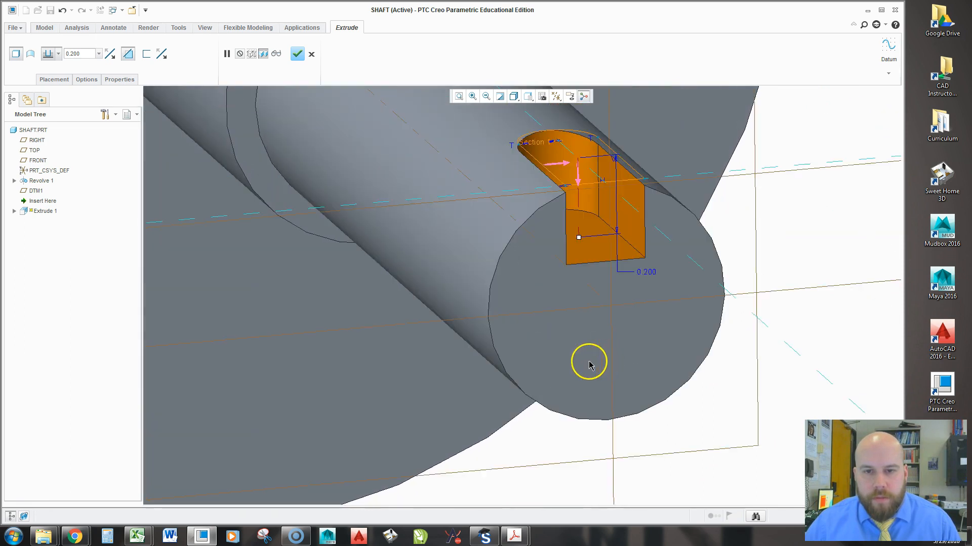
left_click(298, 55)
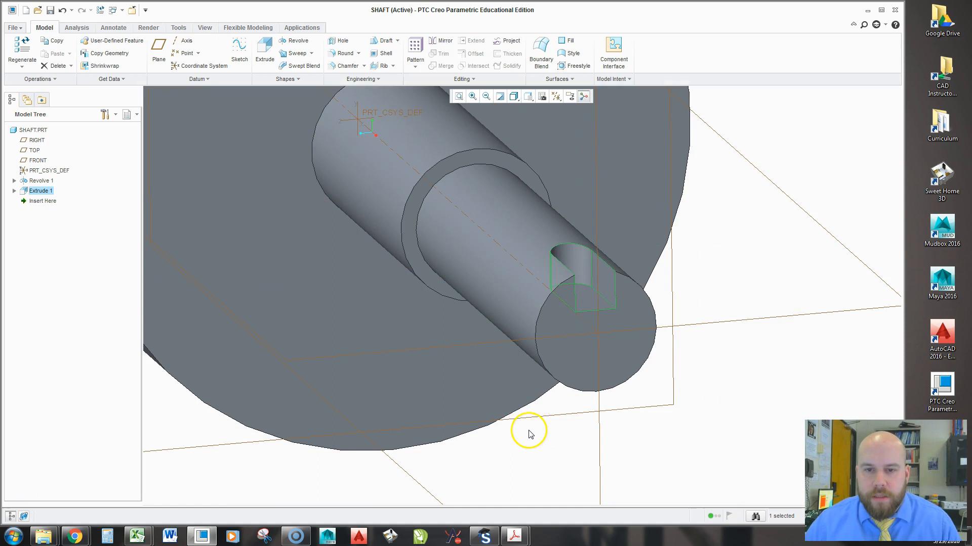
scroll(627, 321, "up", 5)
middle_click_drag(544, 373, 549, 393)
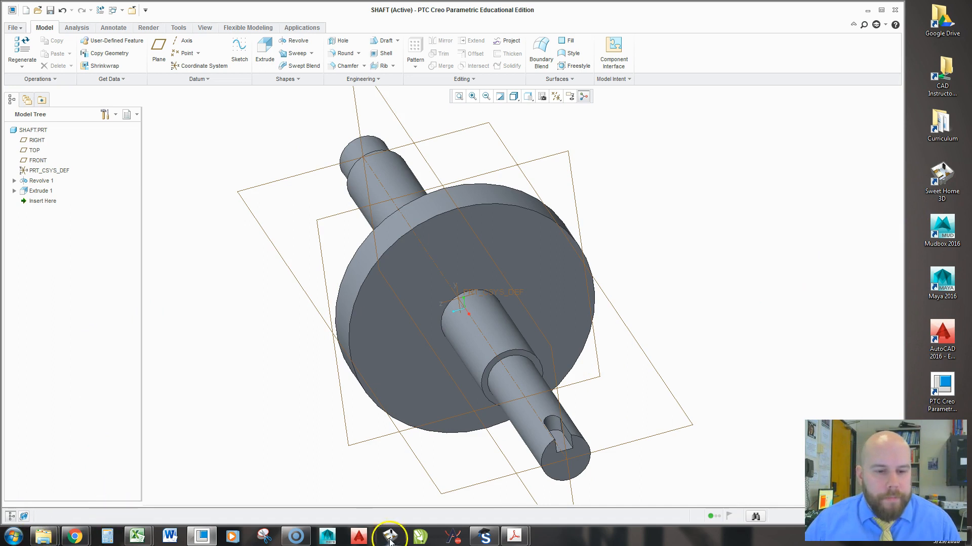
- Switch to the Lesson 7 shaft PDF, check the keyway depth and the hole instructions, and return to Creo
mouse_move(516, 539)
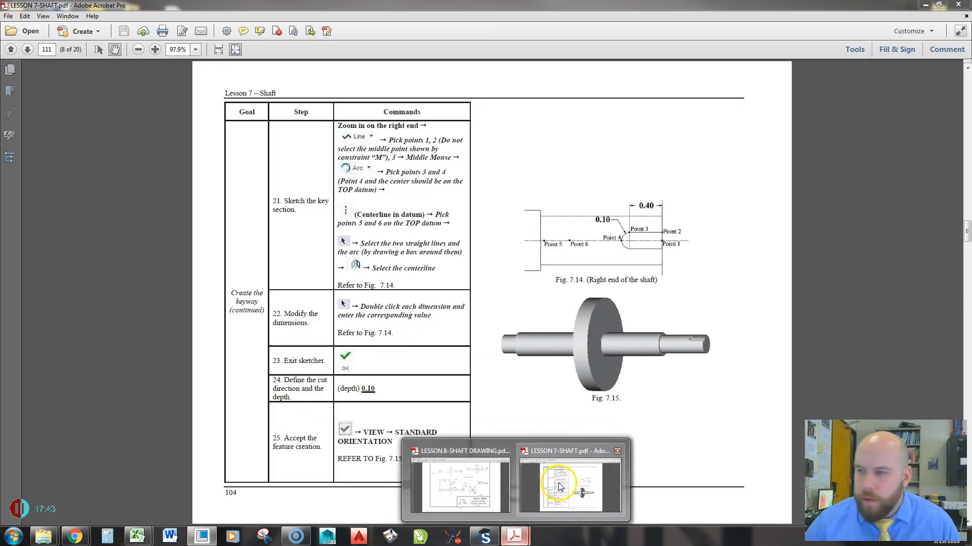
left_click(560, 486)
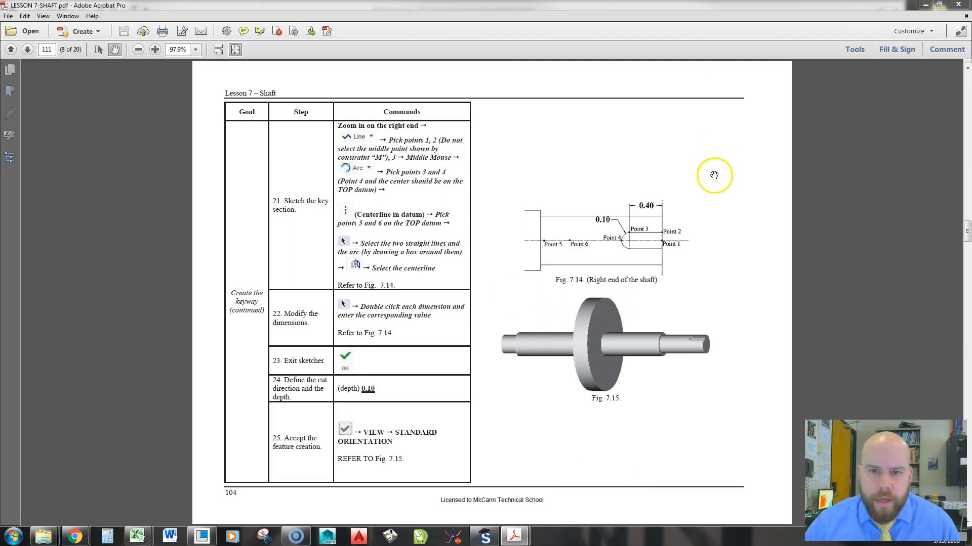
scroll(720, 216, "down", 2)
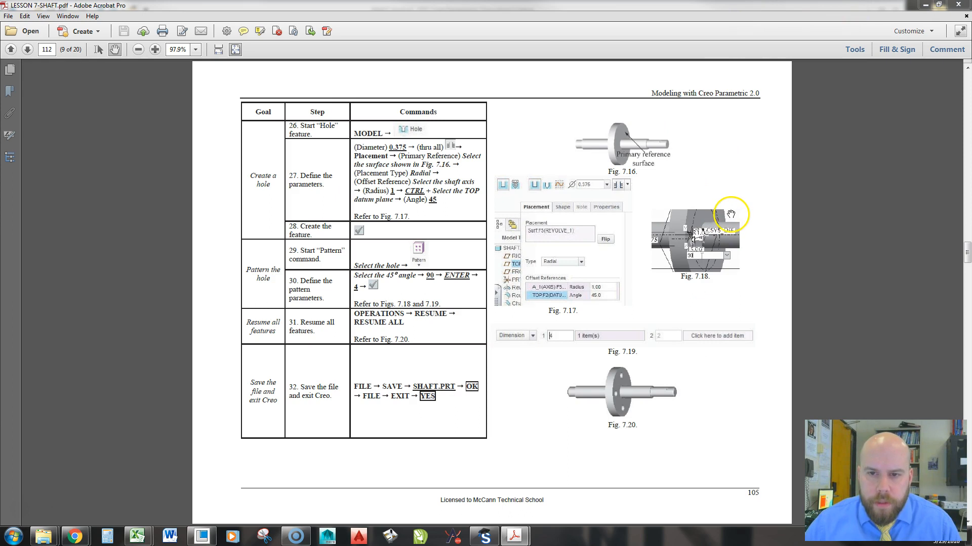
scroll(734, 212, "up", 2)
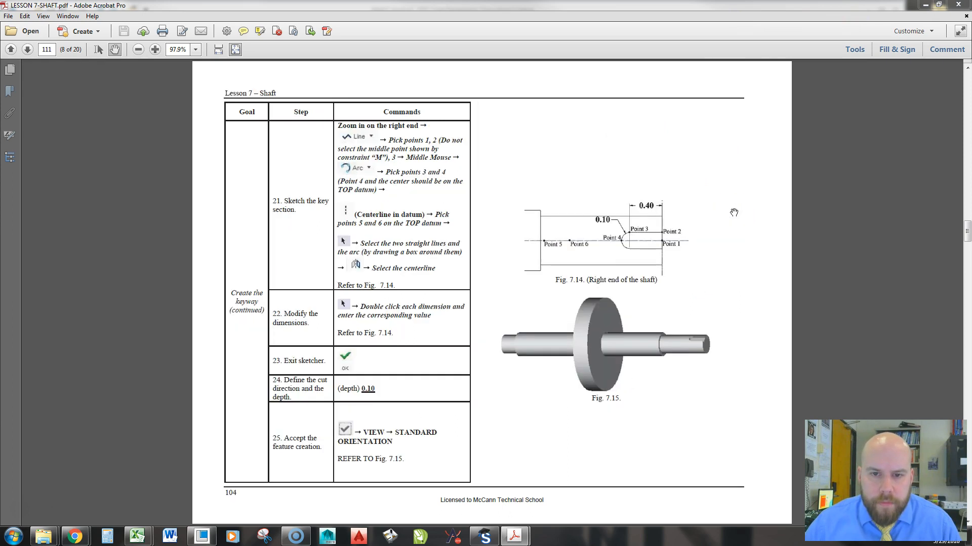
left_click_drag(701, 5, 971, 10)
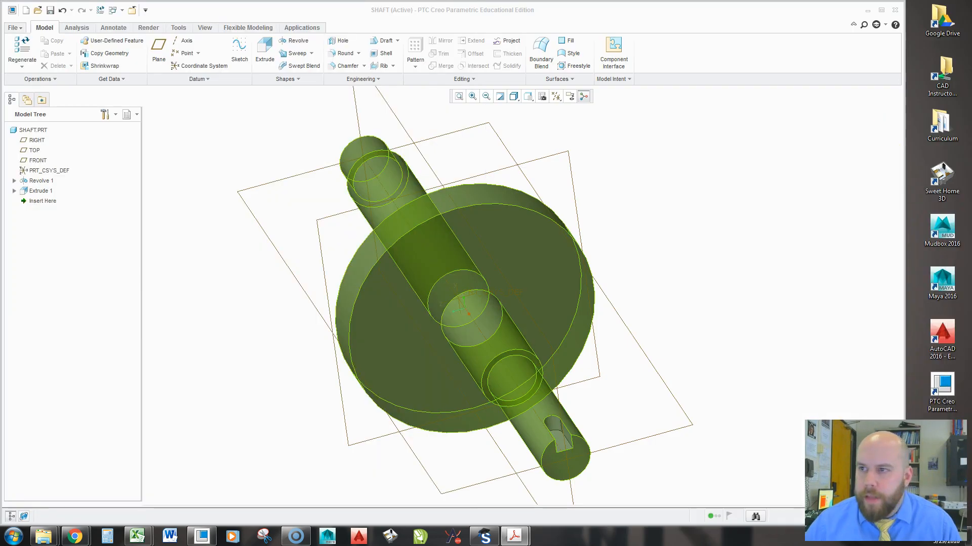
- Change the depth of the keyway cut to 0.1 and regenerate the shaft
scroll(624, 278, "up", 4)
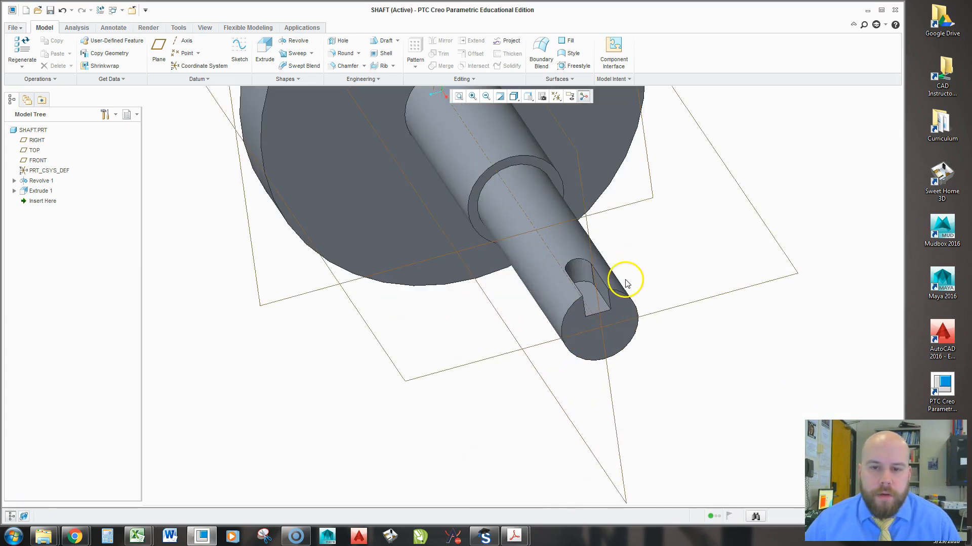
double_click(583, 279)
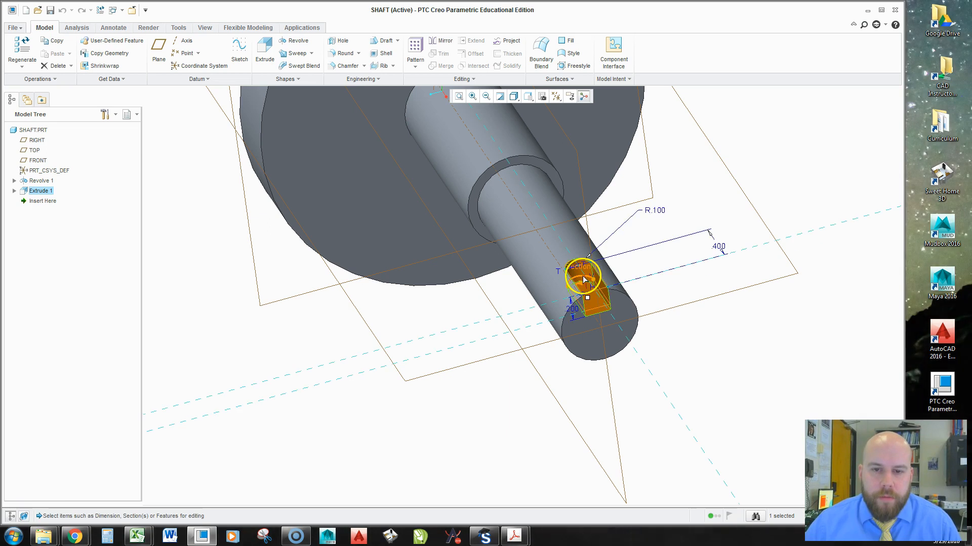
double_click(572, 310)
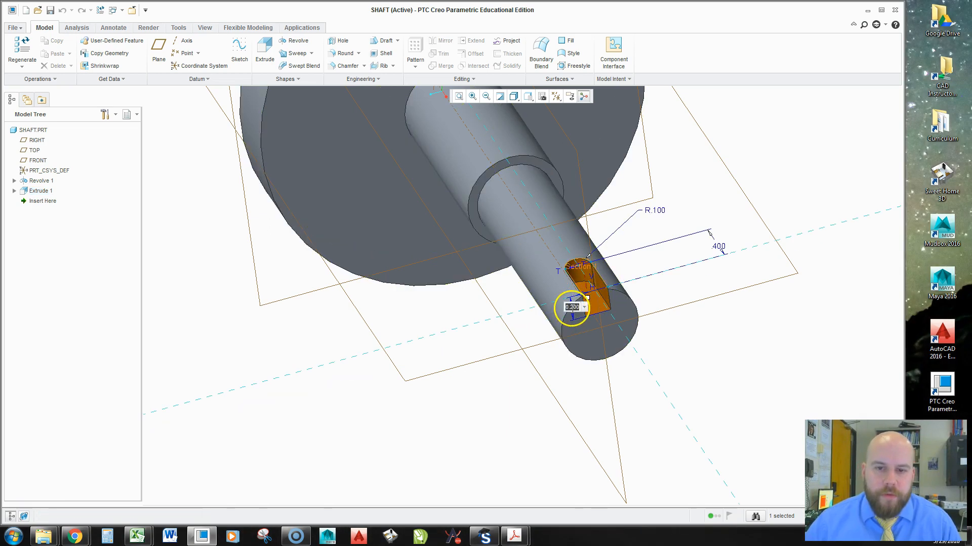
type(".1")
key("Return")
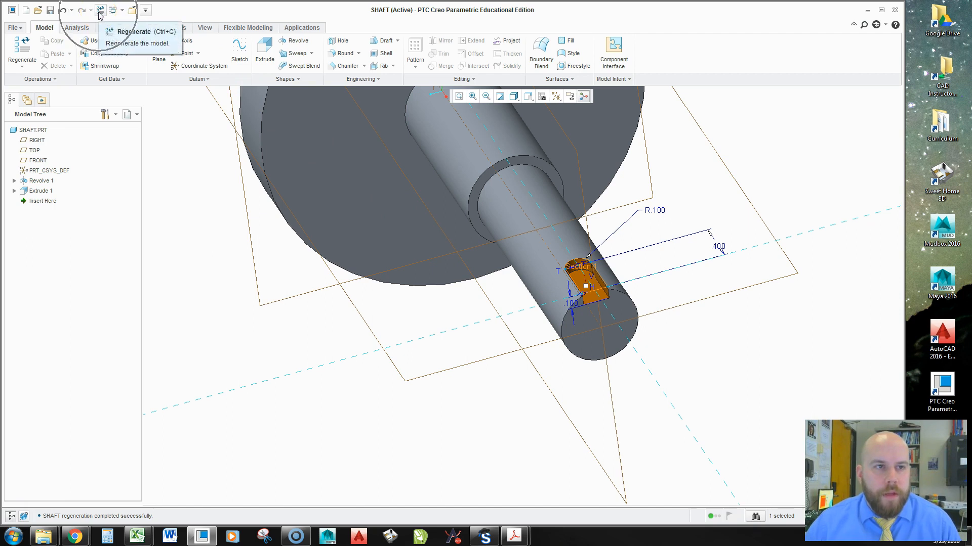
left_click(100, 13)
left_click(324, 381)
- Save the shaft part and return the model to its standard orientation
scroll(495, 459, "up", 1)
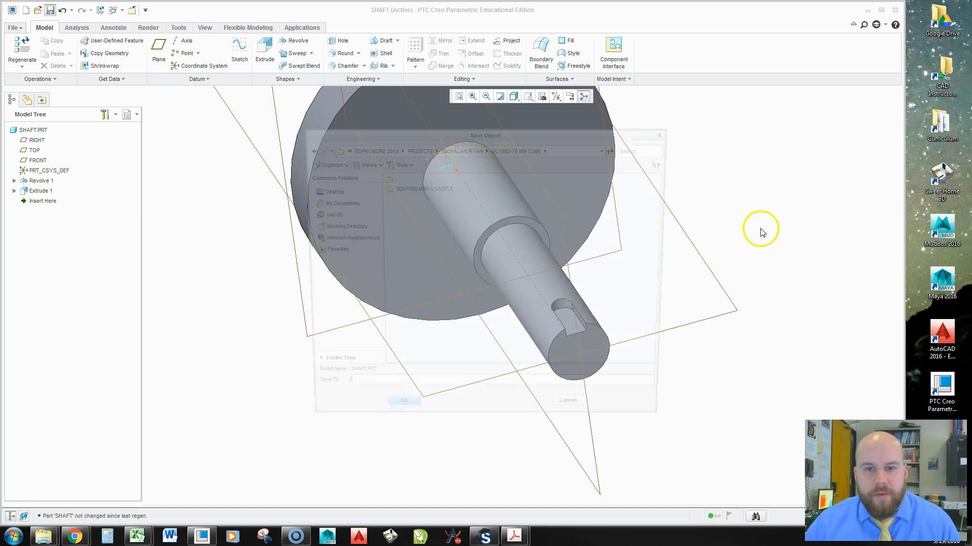
key("Return")
mouse_move(733, 174)
middle_mouse_down()
mouse_move(582, 436)
mouse_move(533, 251)
mouse_move(573, 310)
middle_mouse_up()
key("ctrl+d")
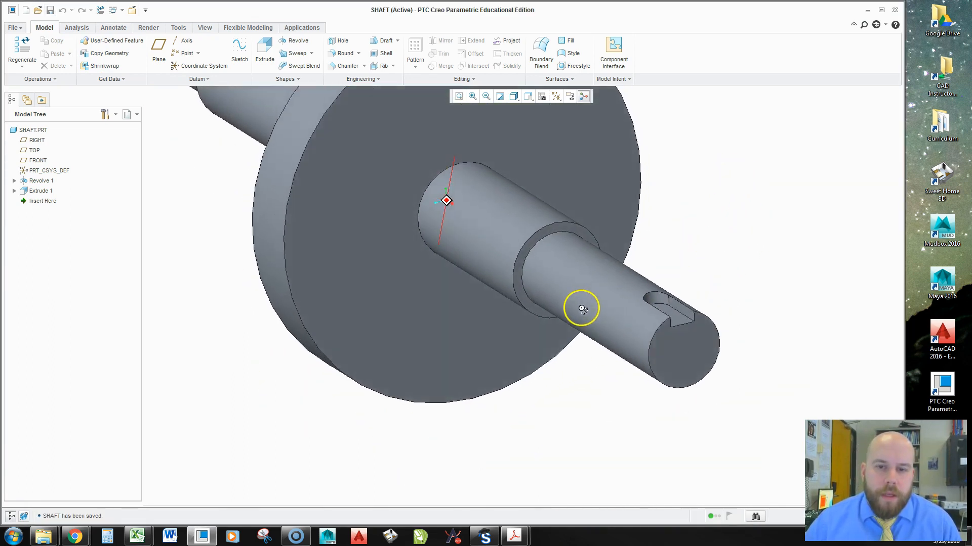
scroll(595, 337, "down", 2)
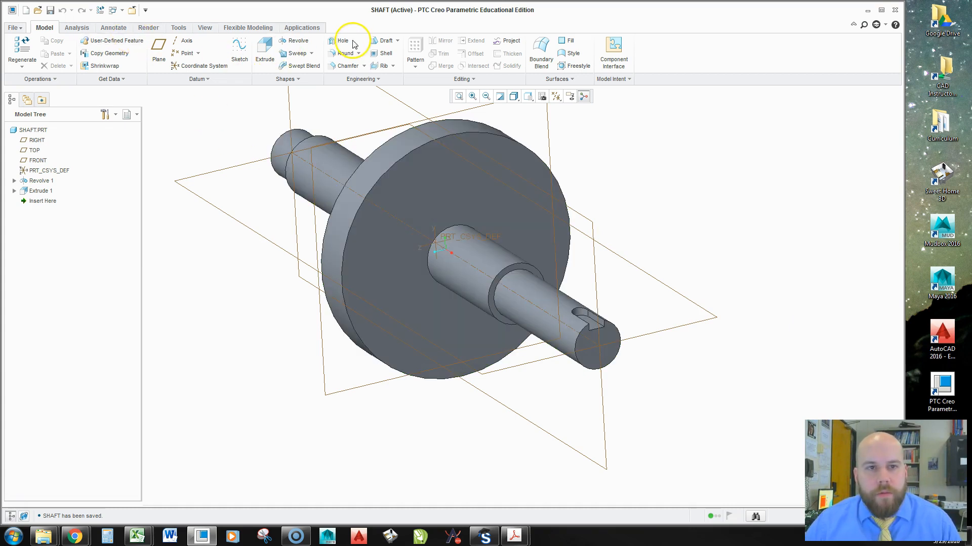
- Start a hole on the flange face nearest the keyway, using the Diameter placement type
left_click(332, 42)
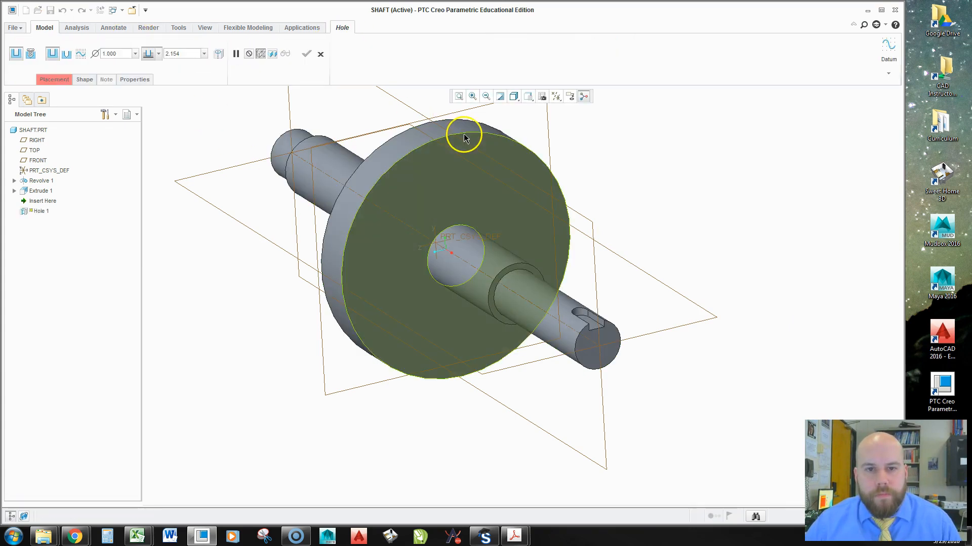
left_click(381, 229)
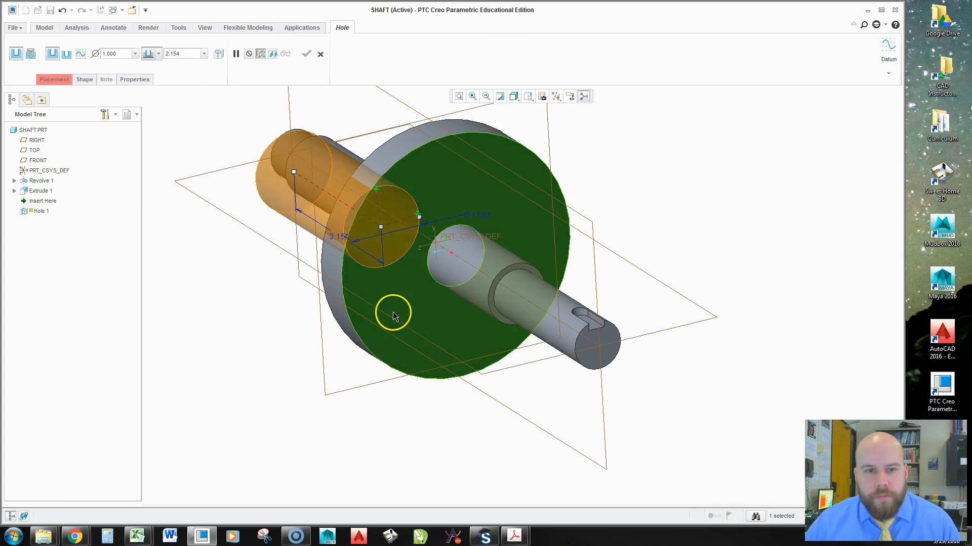
left_click(53, 80)
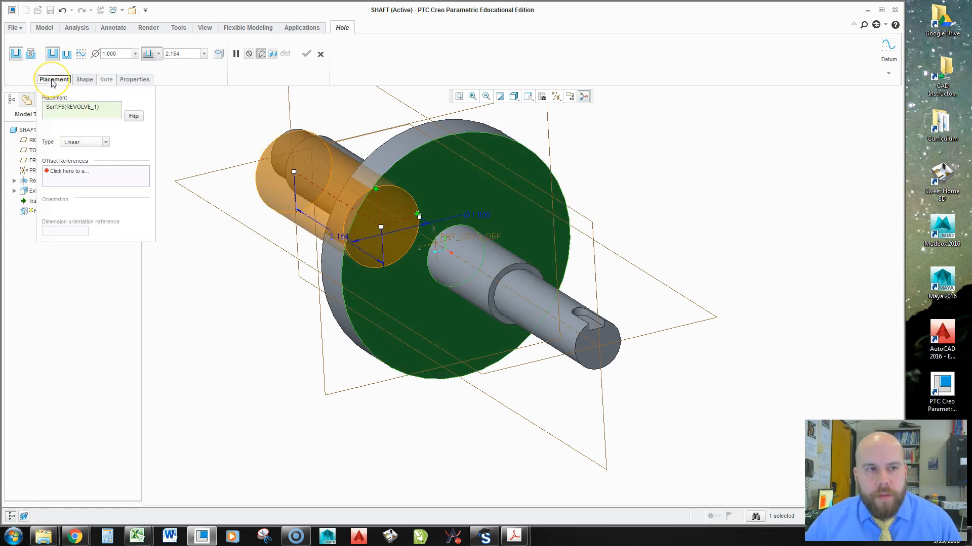
left_click(92, 146)
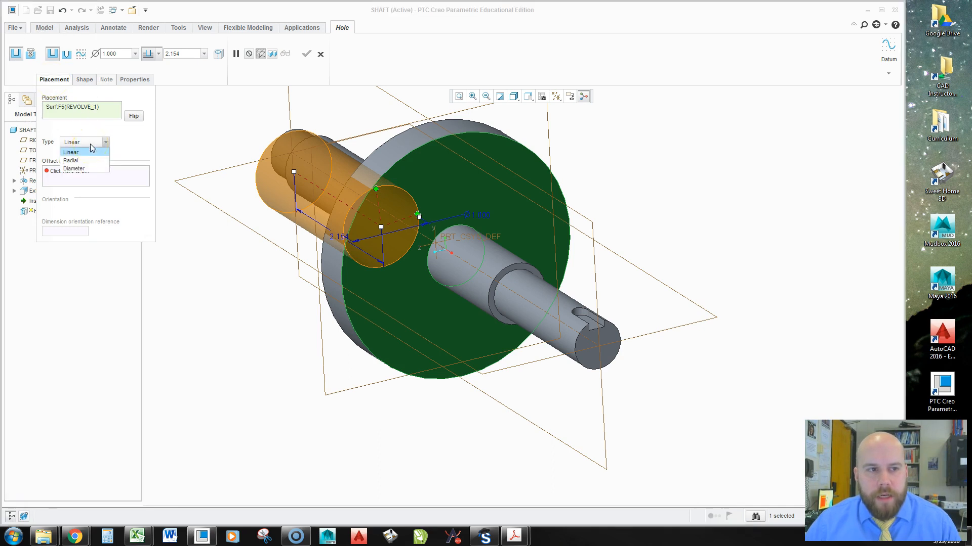
left_click(81, 169)
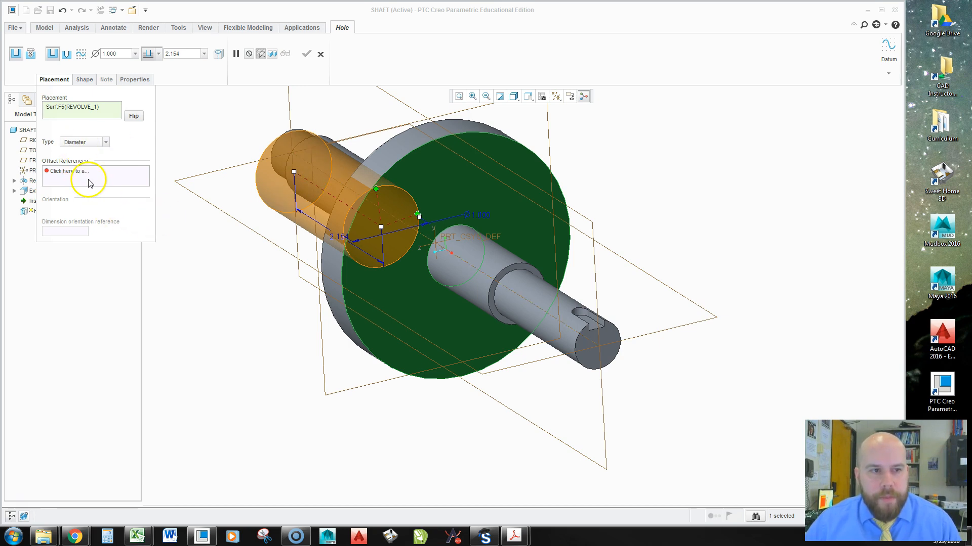
- Set the shaft's central axis and the FRONT datum plane as the hole's offset references
left_click(82, 175)
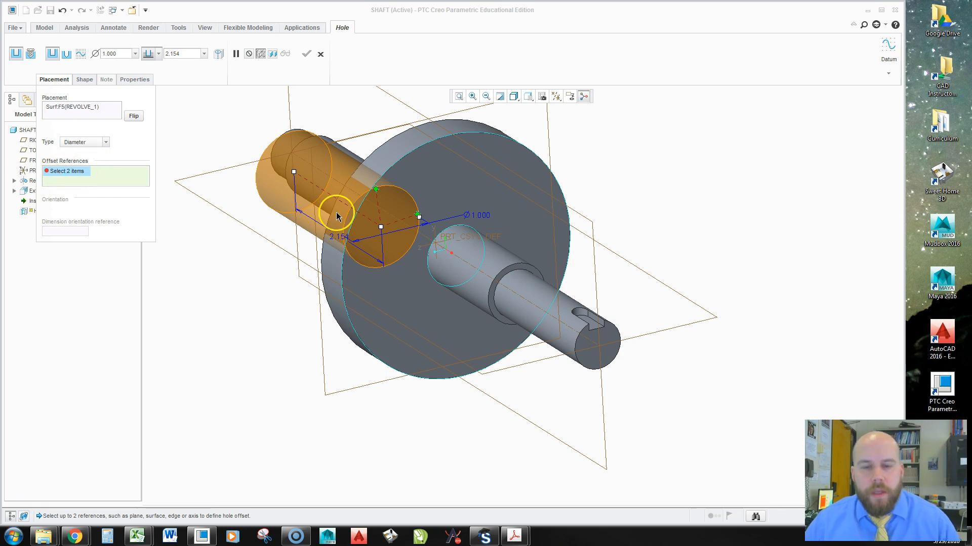
left_click(470, 268)
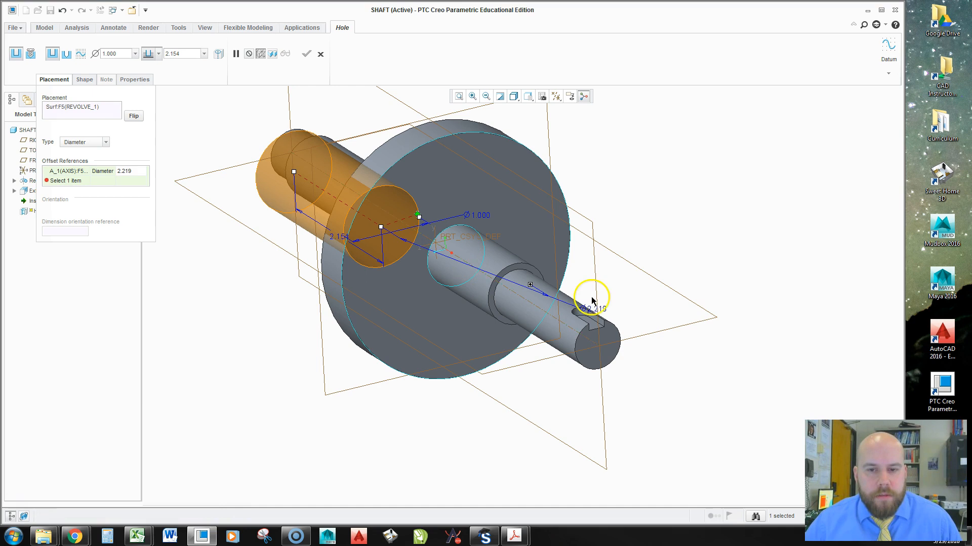
scroll(415, 430, "down", 2)
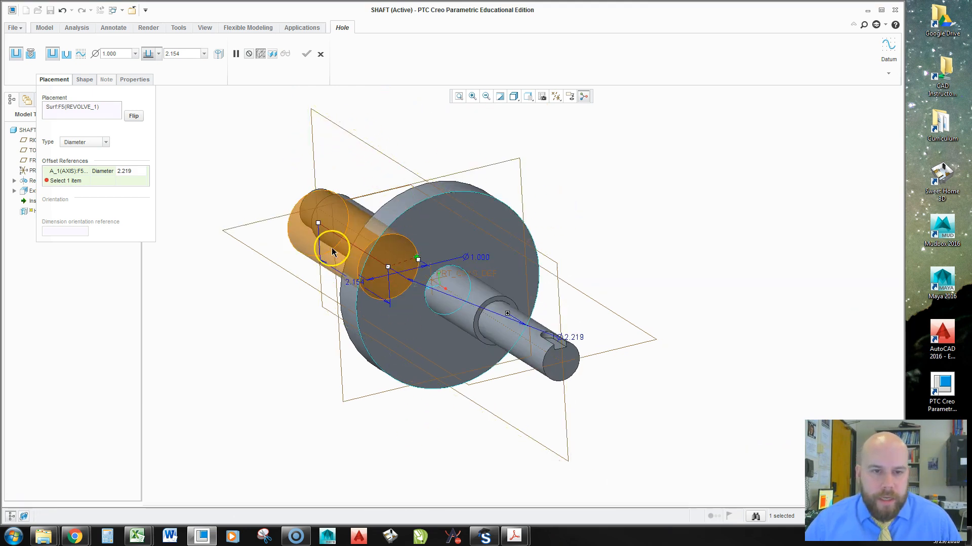
left_click(363, 145)
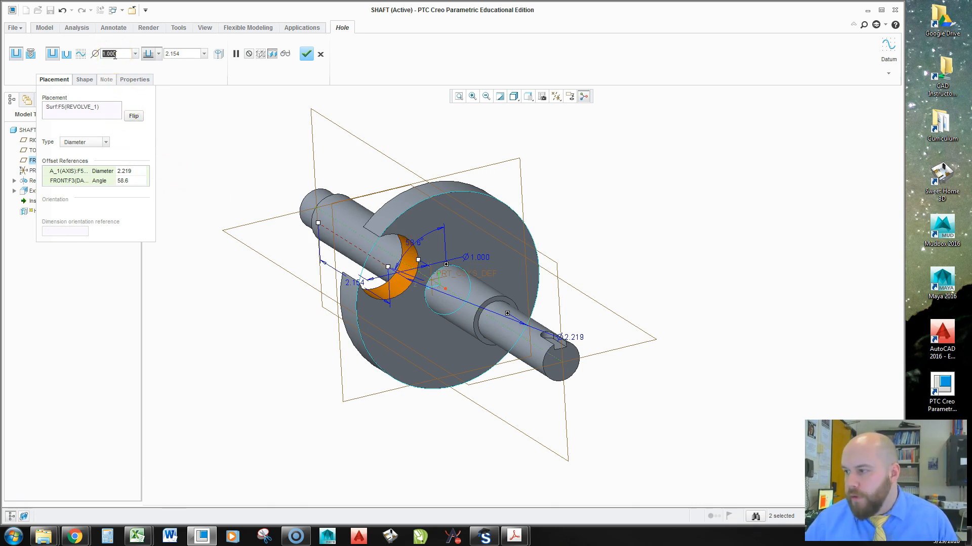
- Set the hole diameter to 0.375 and its depth option to through all
type(".375")
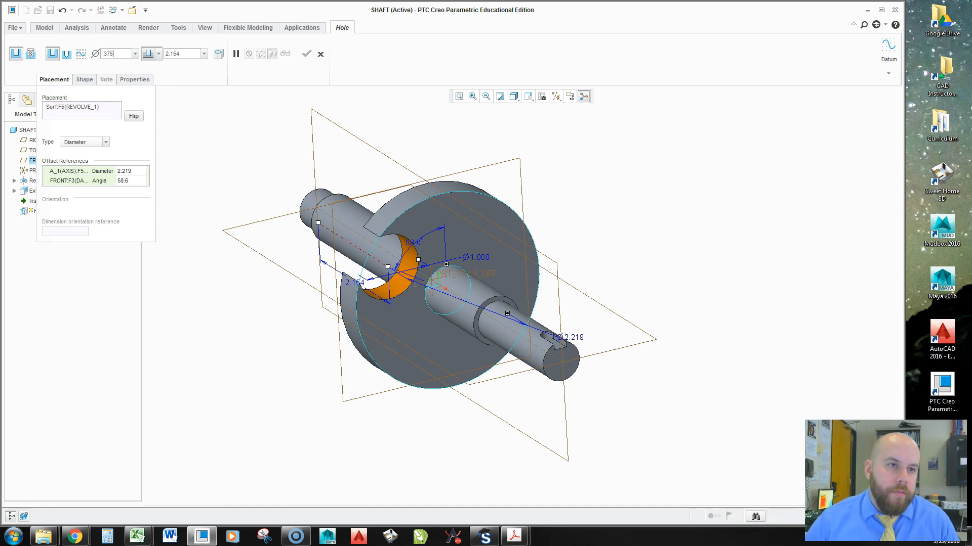
key("Return")
left_click(115, 55)
left_click(158, 54)
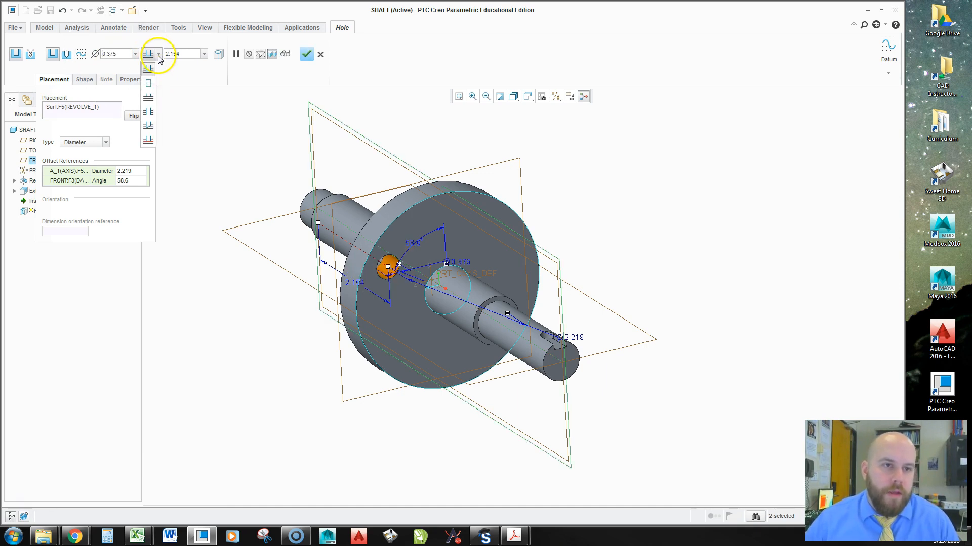
left_click(149, 112)
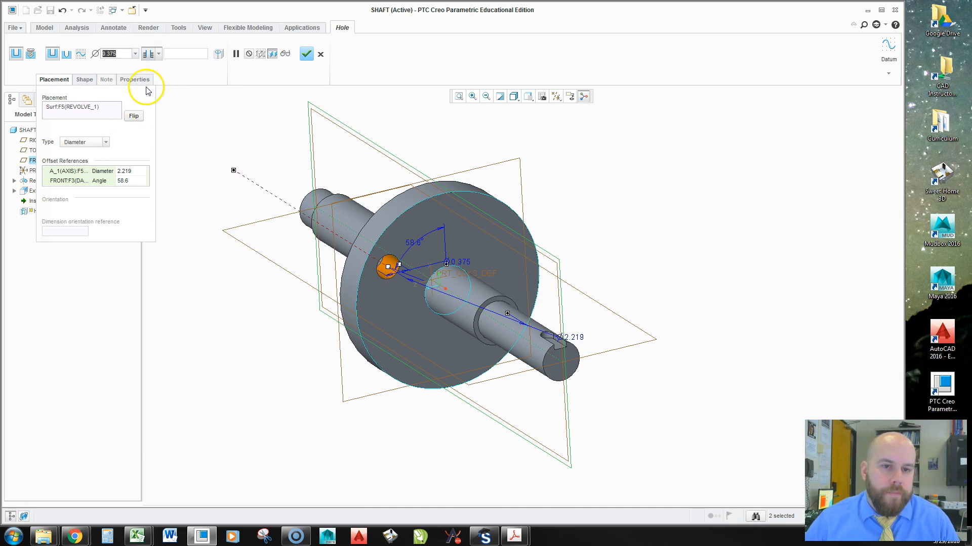
- Position the hole on a 2.000 placement diameter at a 45-degree angle from the FRONT plane and complete it
left_click(130, 171)
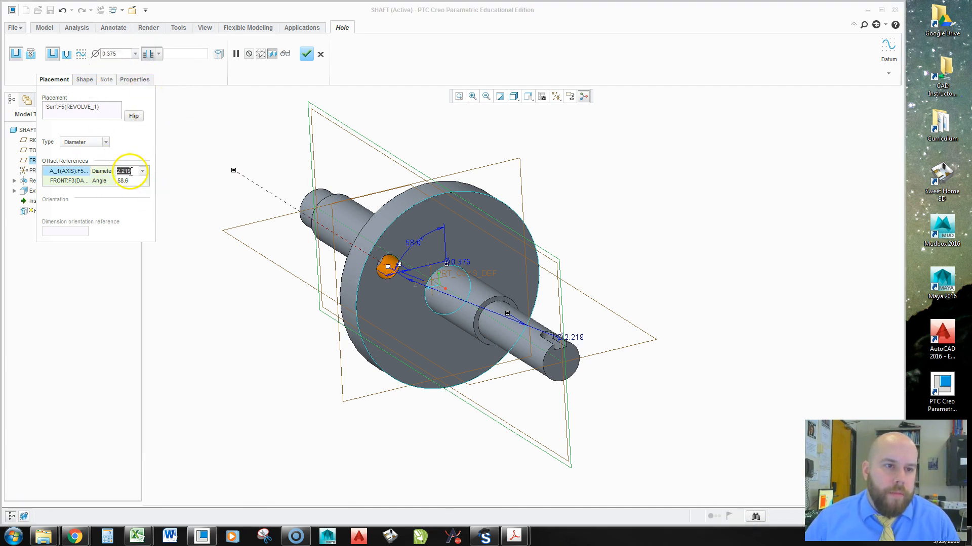
type("2")
key("Return")
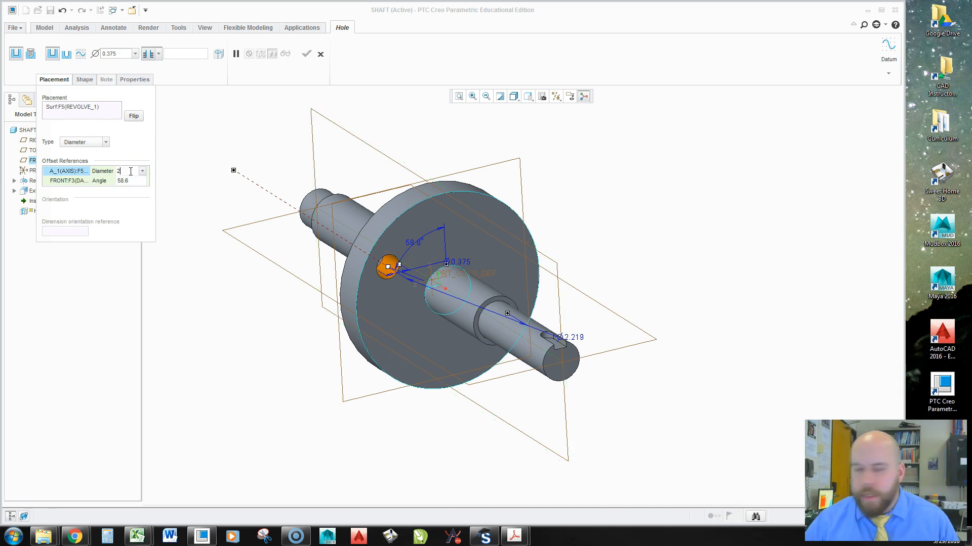
left_click(127, 181)
type("45")
key("Return")
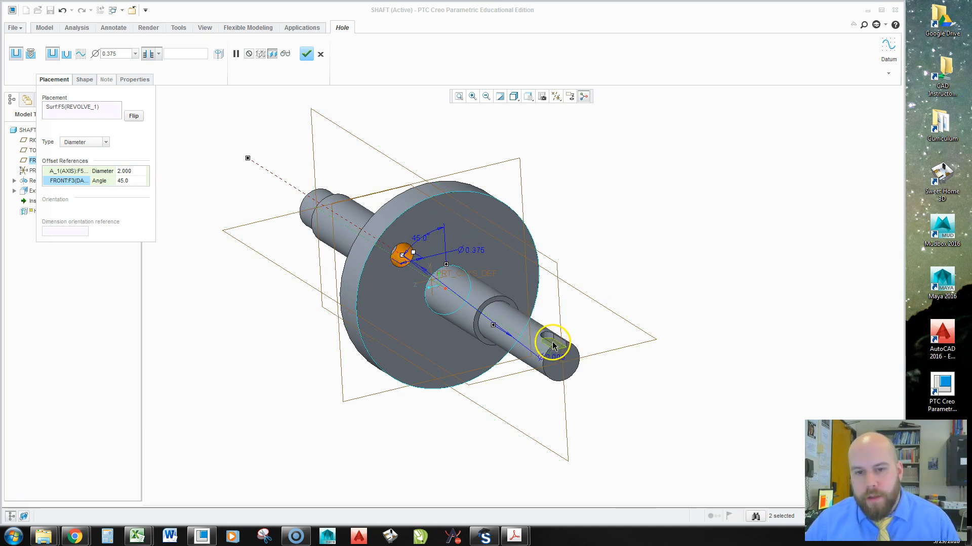
left_click(306, 56)
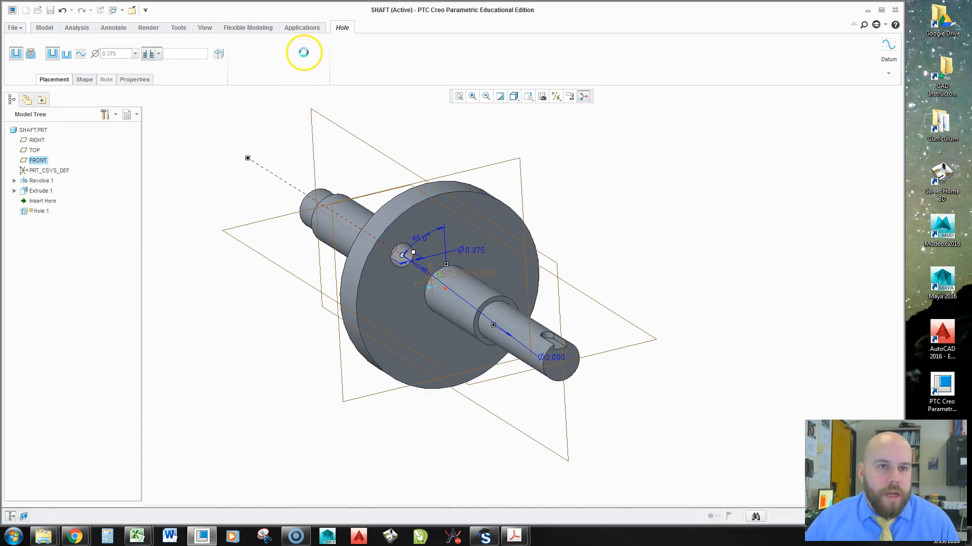
- Start an Axis pattern of the flange hole about the shaft's central axis
middle_click_drag(450, 258, 421, 252)
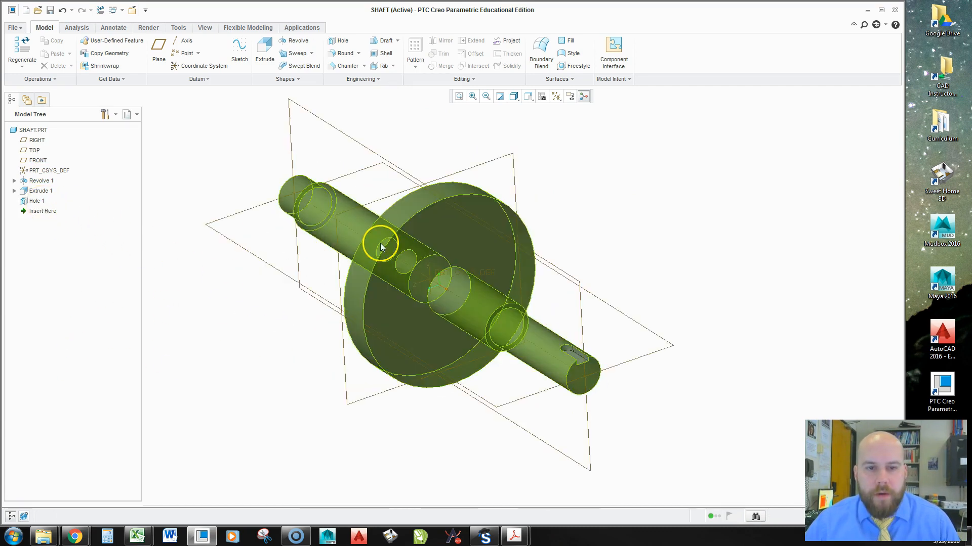
right_click(36, 202)
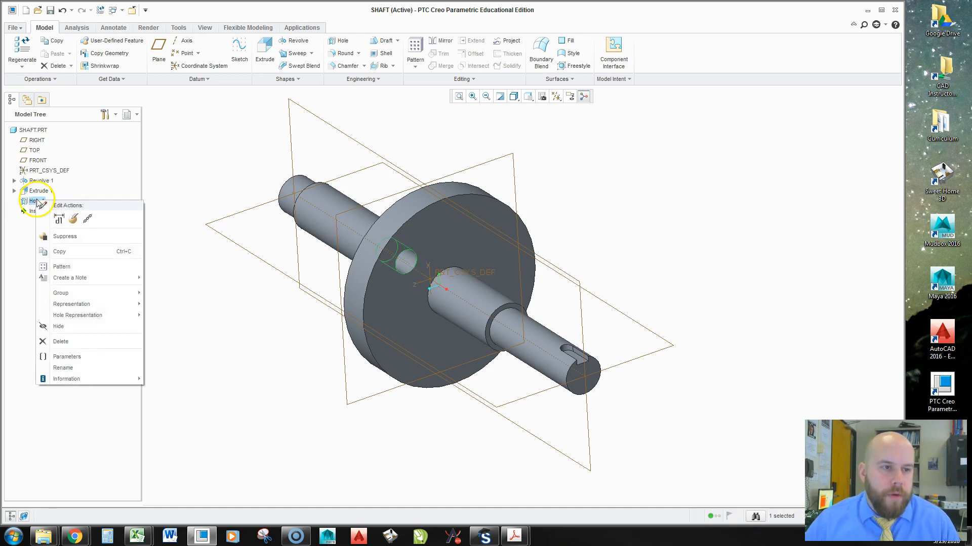
left_click(76, 268)
left_click(45, 54)
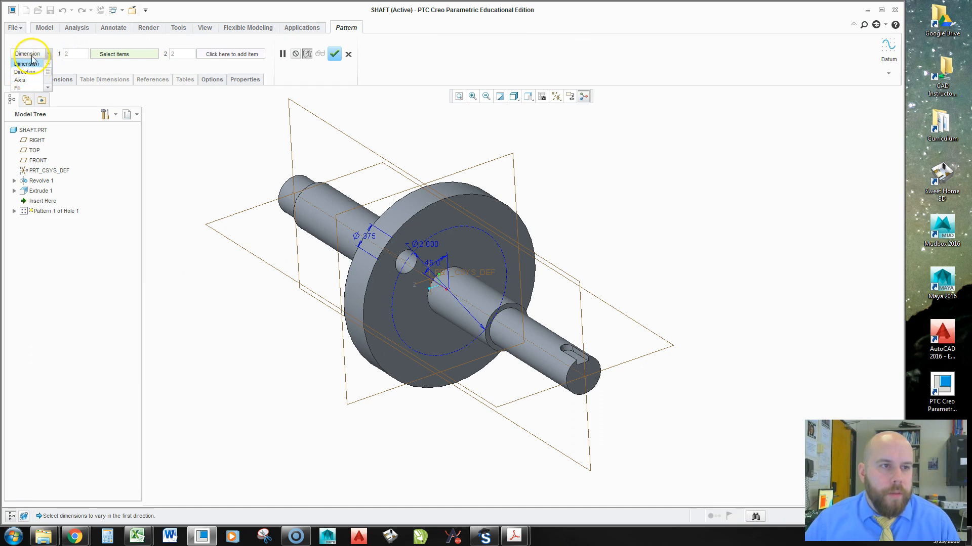
left_click(21, 80)
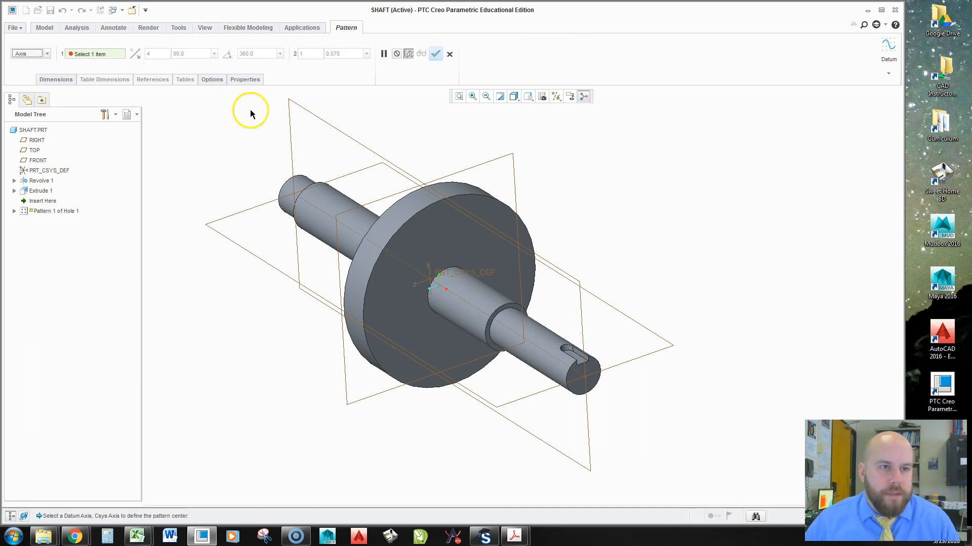
left_click(540, 352)
left_click(212, 190)
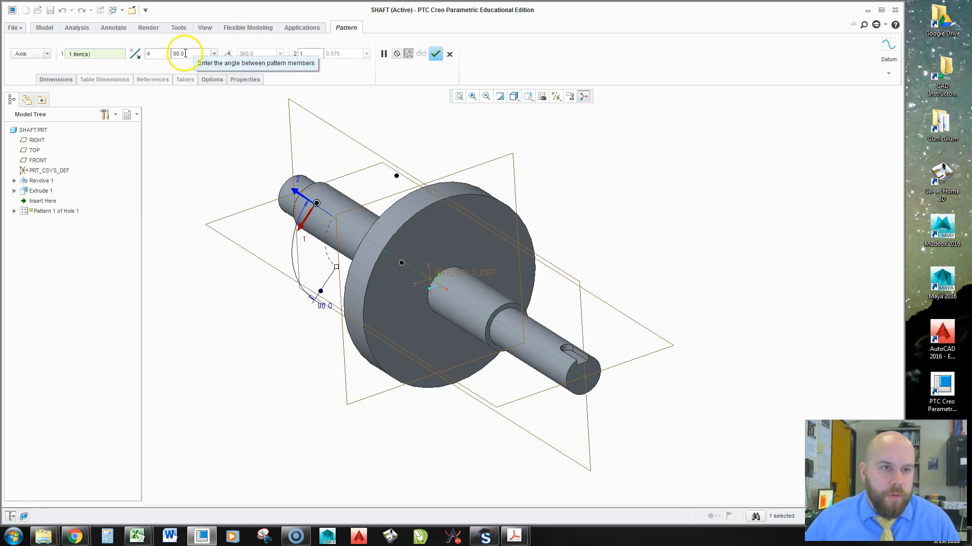
- Set the hole pattern to 4 members spaced evenly over a 360-degree extent and complete it
left_click(228, 54)
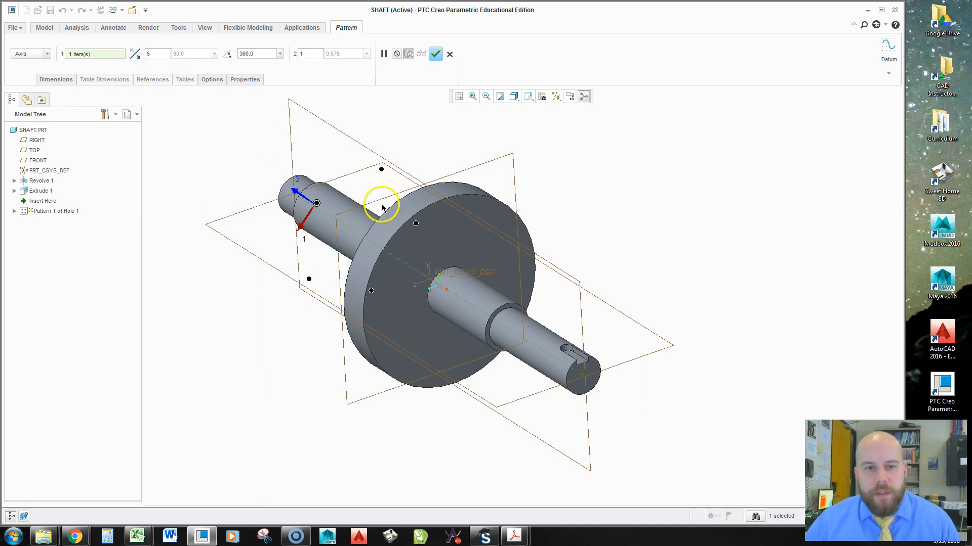
middle_click_drag(495, 270, 465, 255)
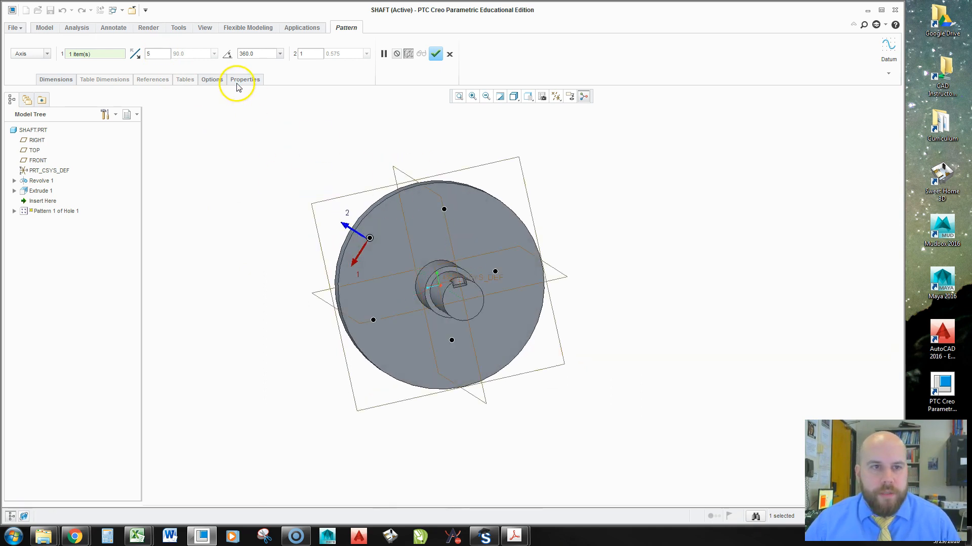
left_click_drag(163, 53, 114, 52)
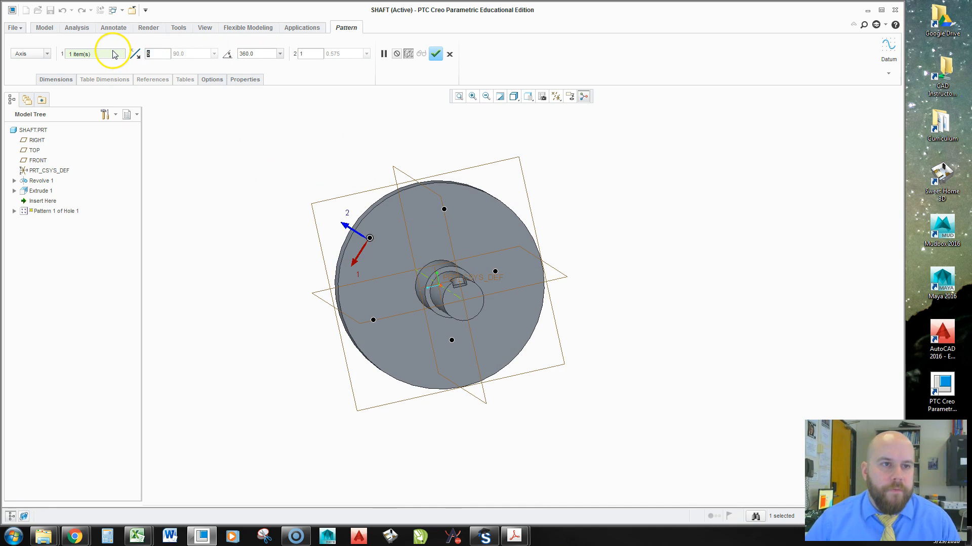
left_click(436, 54)
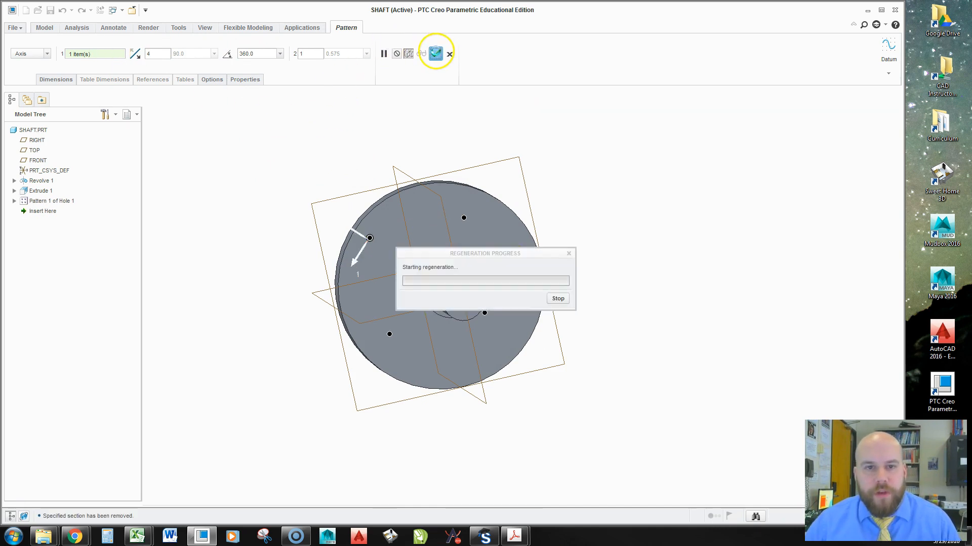
left_click(703, 155)
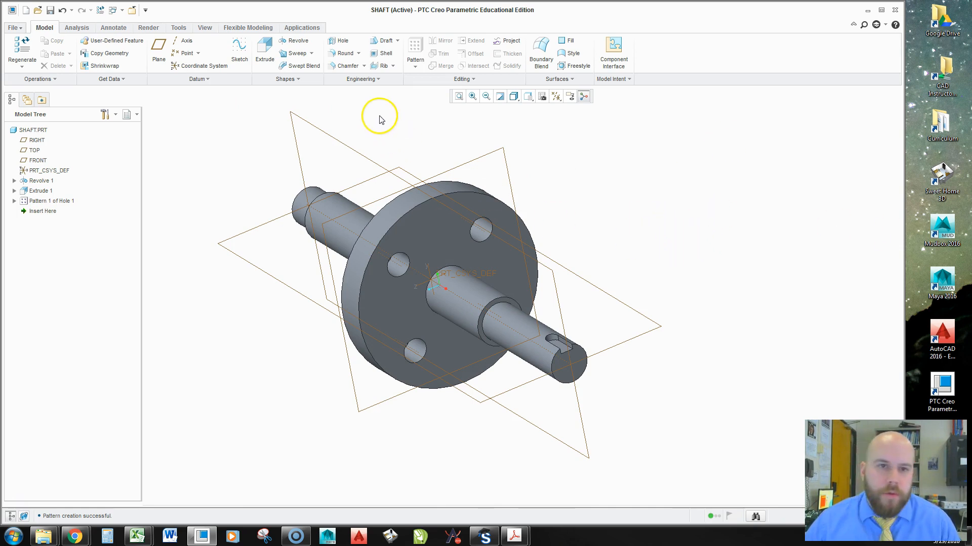
- Start a single round set on the two circular edges where the shaft meets both flange faces
left_click(342, 54)
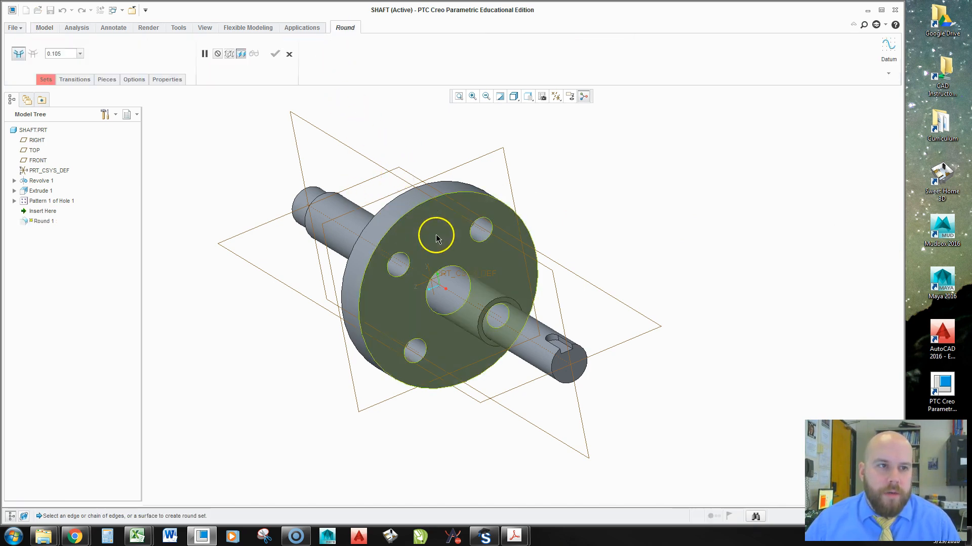
scroll(455, 263, "down", 5)
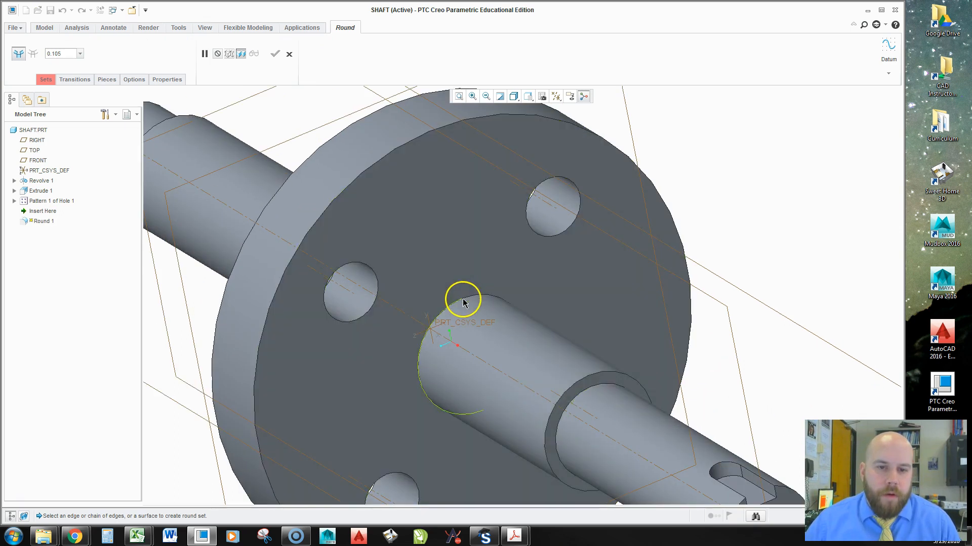
left_click(454, 301)
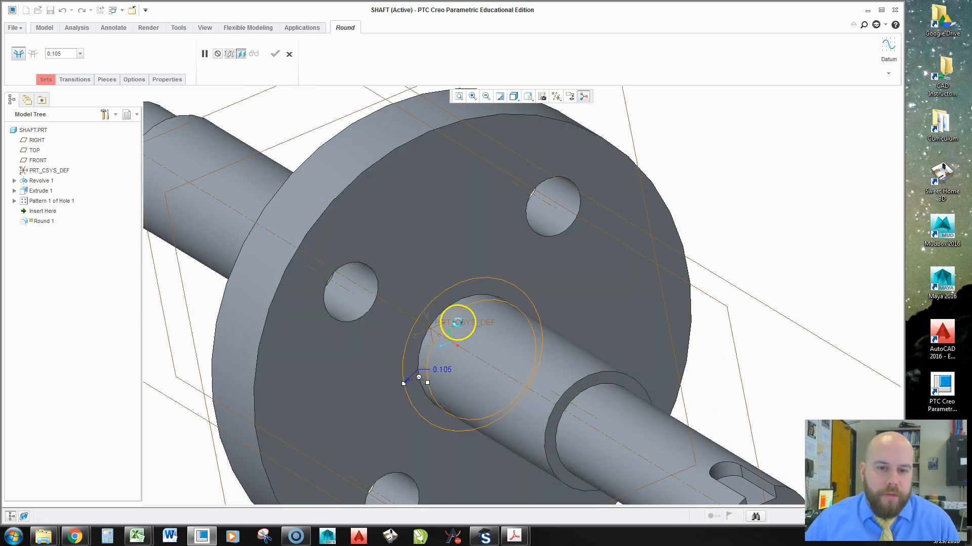
middle_click_drag(460, 334, 427, 277)
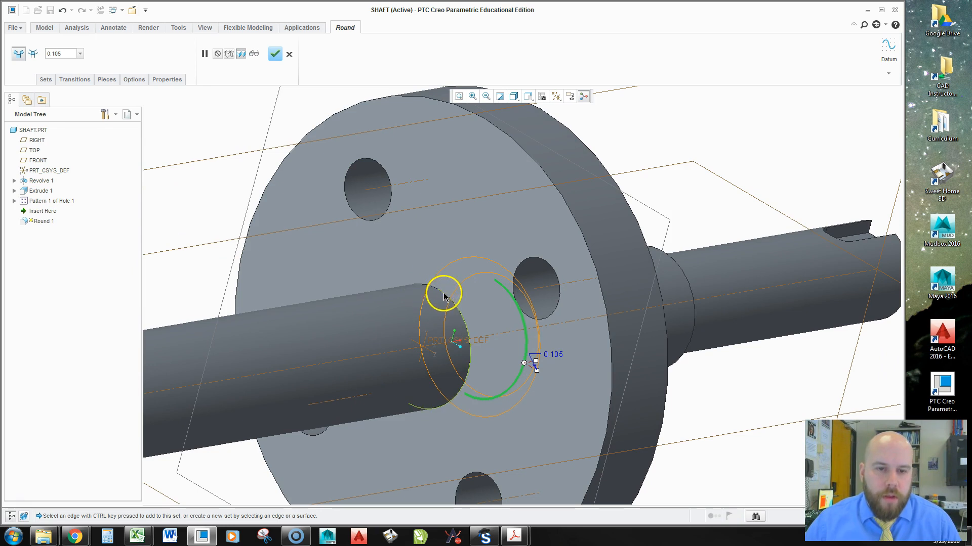
left_click(444, 297, "ctrl")
middle_click_drag(490, 325, 549, 357)
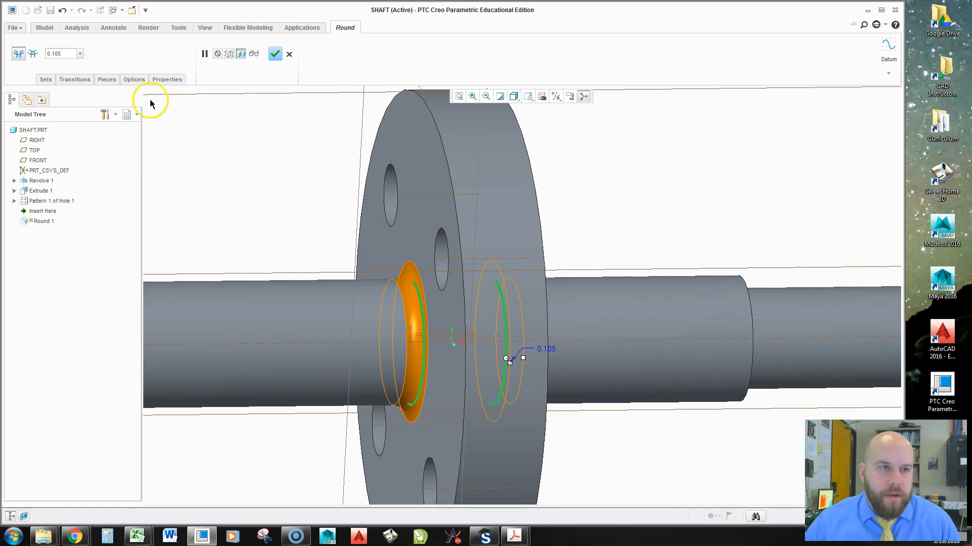
- Set the radius of the flange-to-shaft rounds to 0.02 and complete the feature
double_click(73, 54)
type(".02")
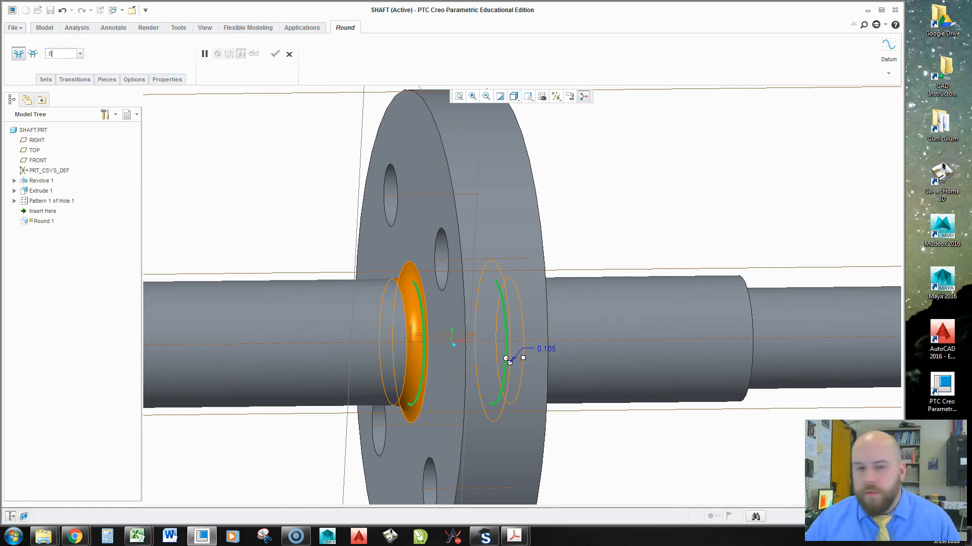
key("Return")
middle_click_drag(595, 350, 423, 309)
scroll(424, 310, "up", 2)
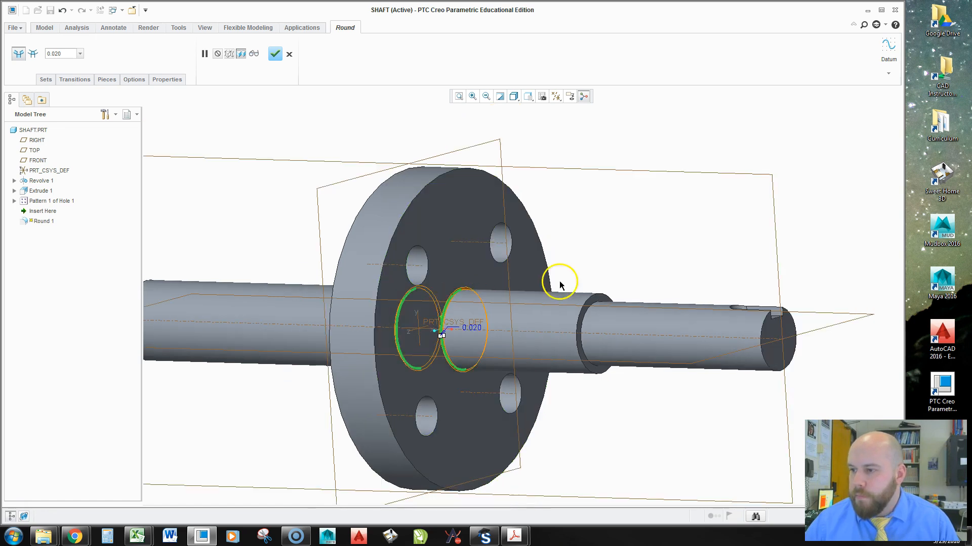
left_click(275, 54)
- Return the model to its standard orientation and turn off the display of all datum features
left_click(524, 98)
left_click(538, 108)
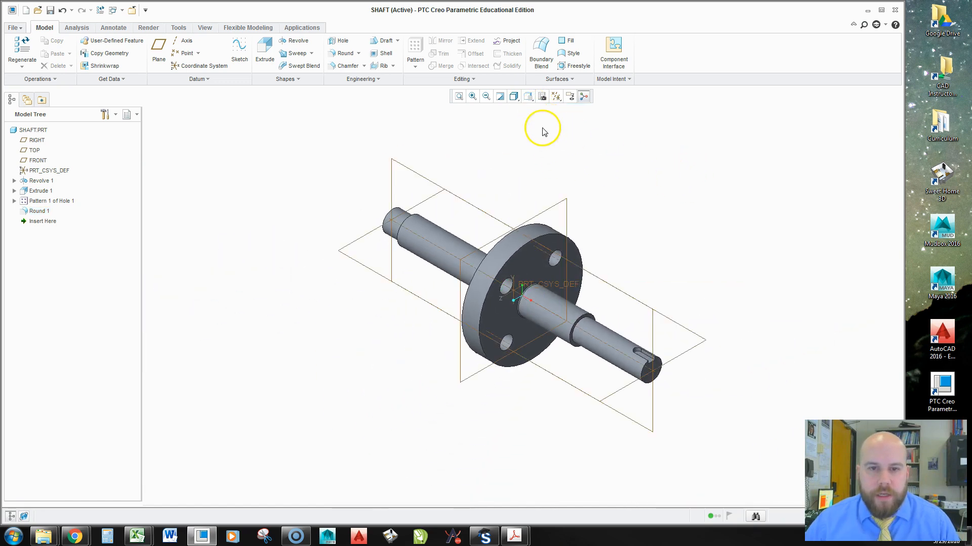
left_click(559, 99)
left_click(569, 106)
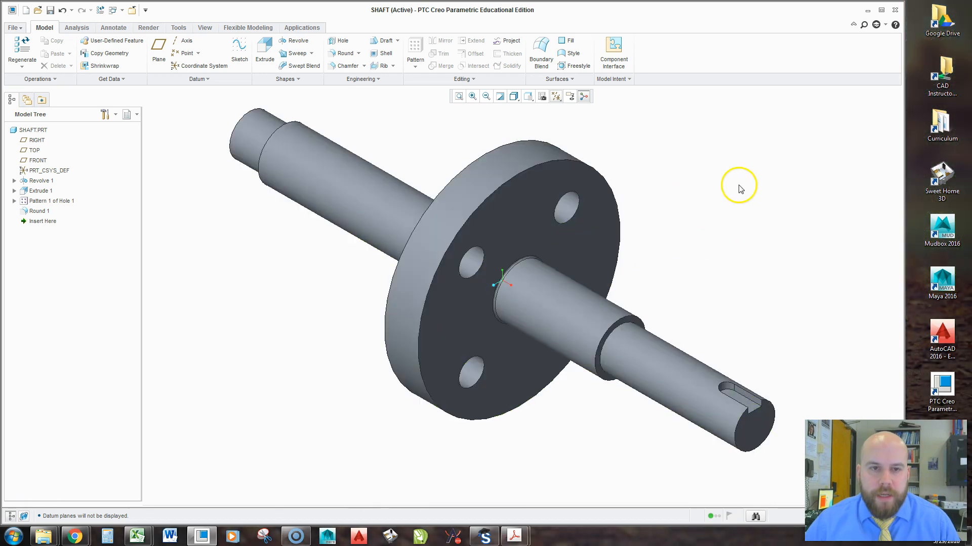
middle_click_drag(749, 195, 748, 213, "ctrl")
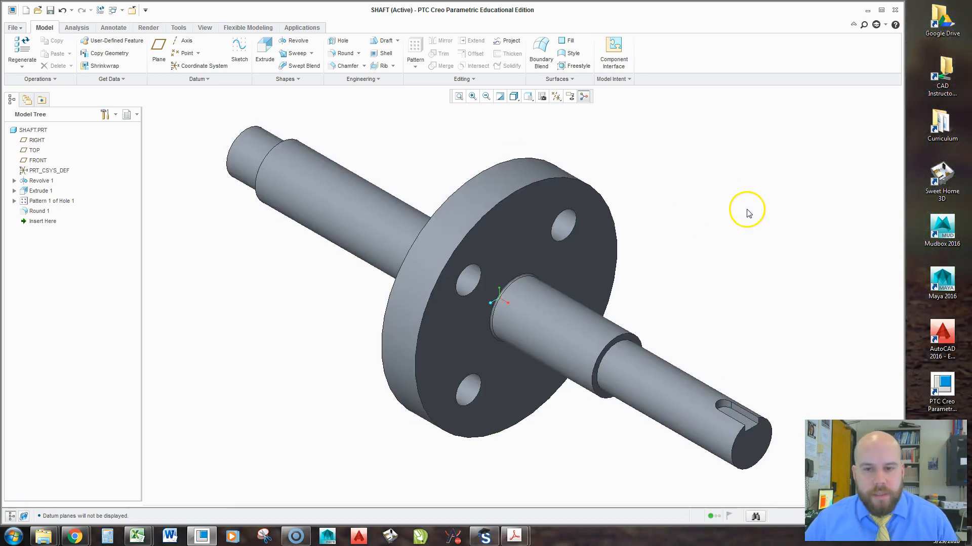